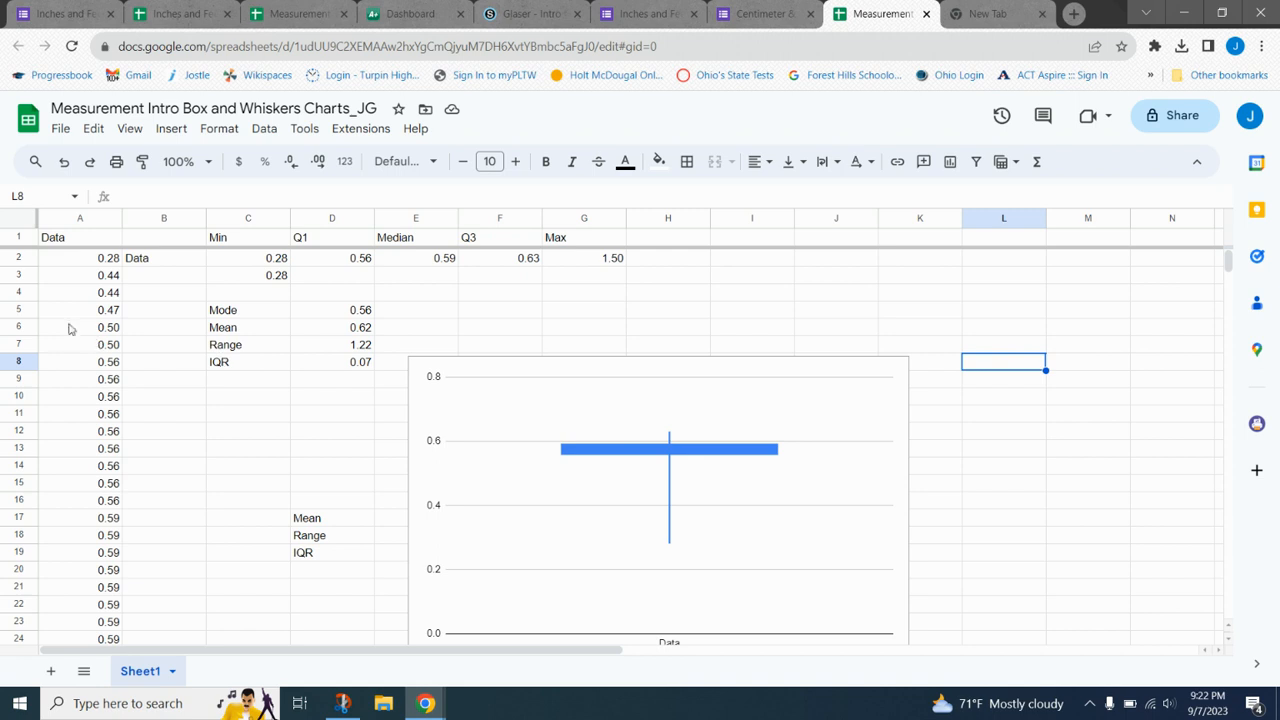
# - Add a new sheet to the box and whiskers workbook and rename it Data
pyautogui.scroll(4, 85, 445)
pyautogui.click(51, 671)
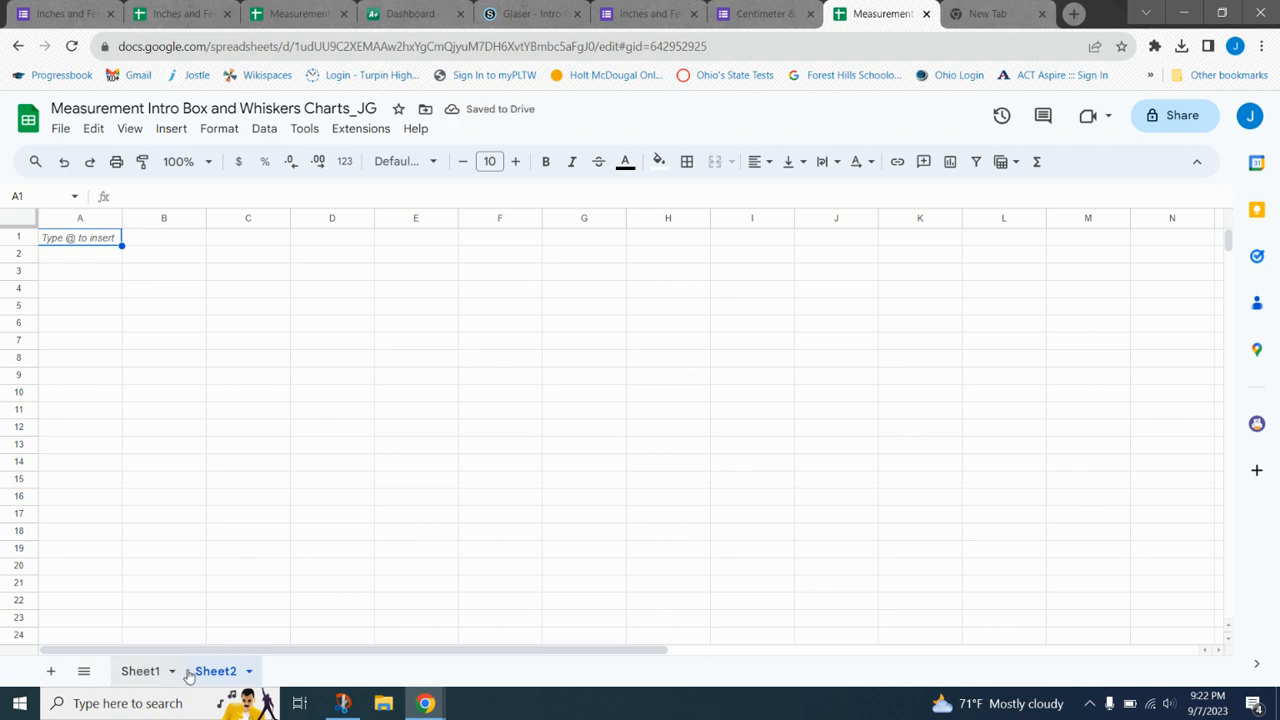
pyautogui.click(248, 671)
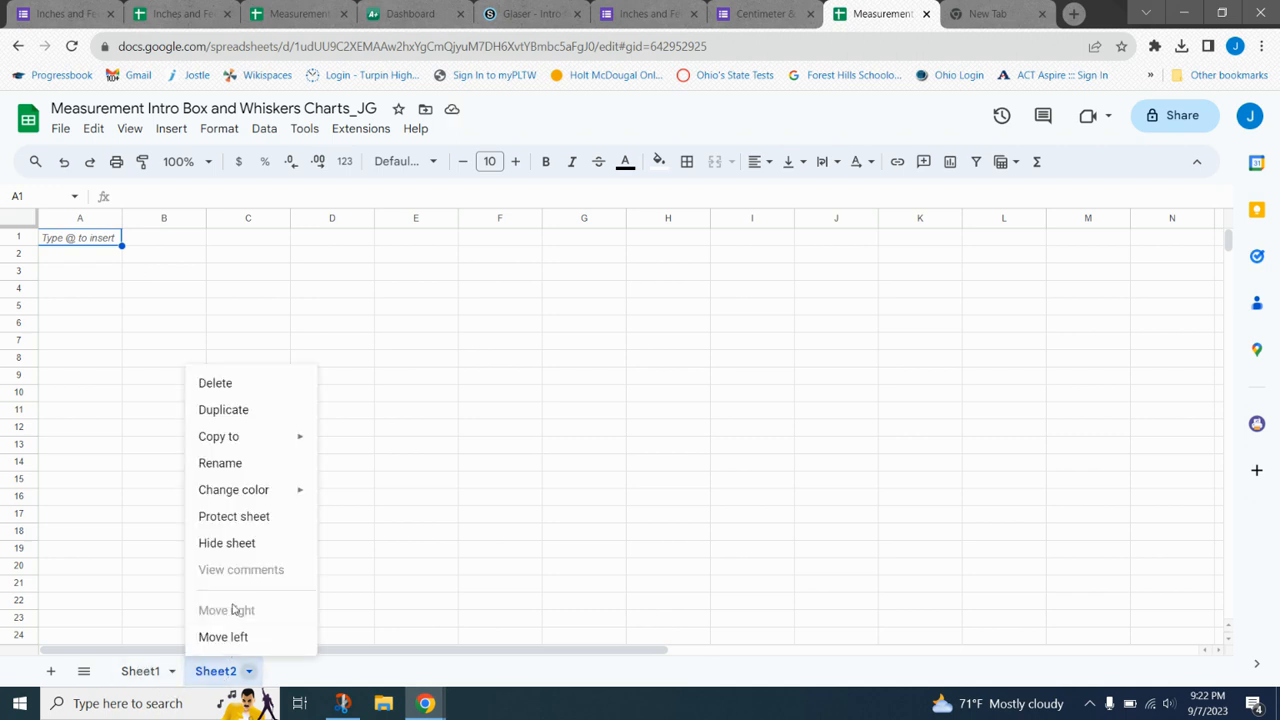
pyautogui.click(244, 464)
pyautogui.write('Data')
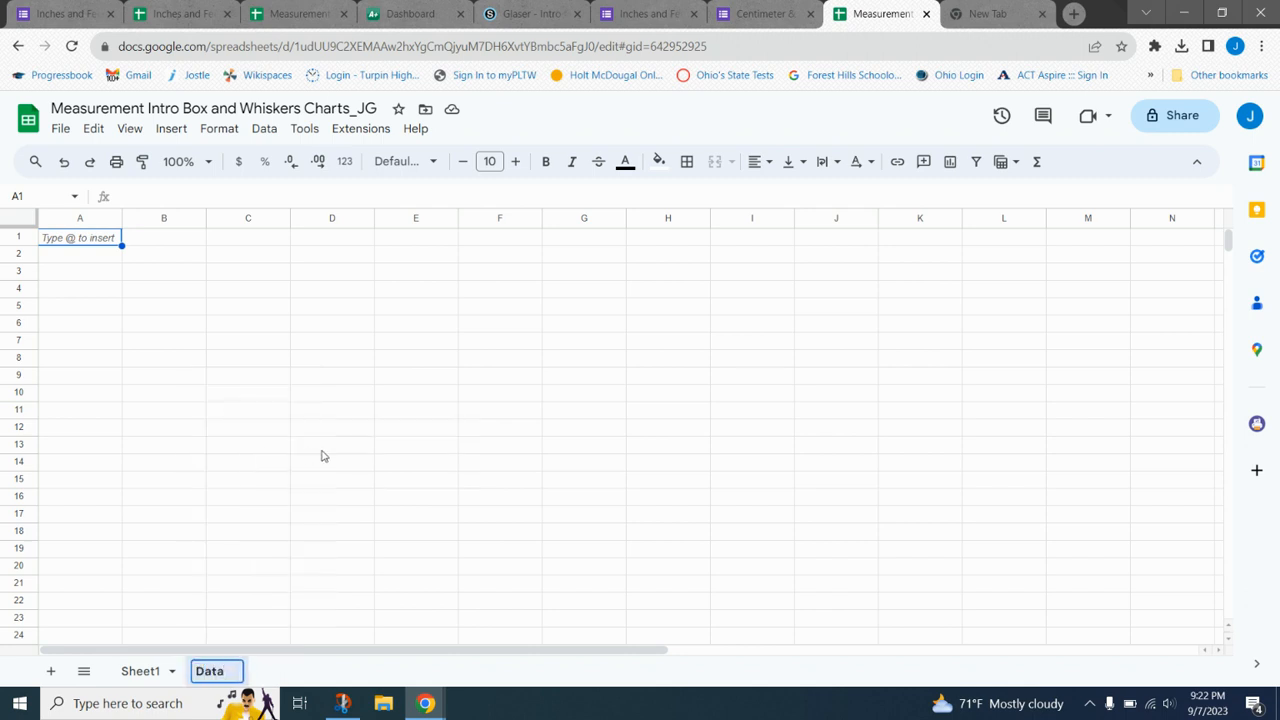
pyautogui.press('Return')
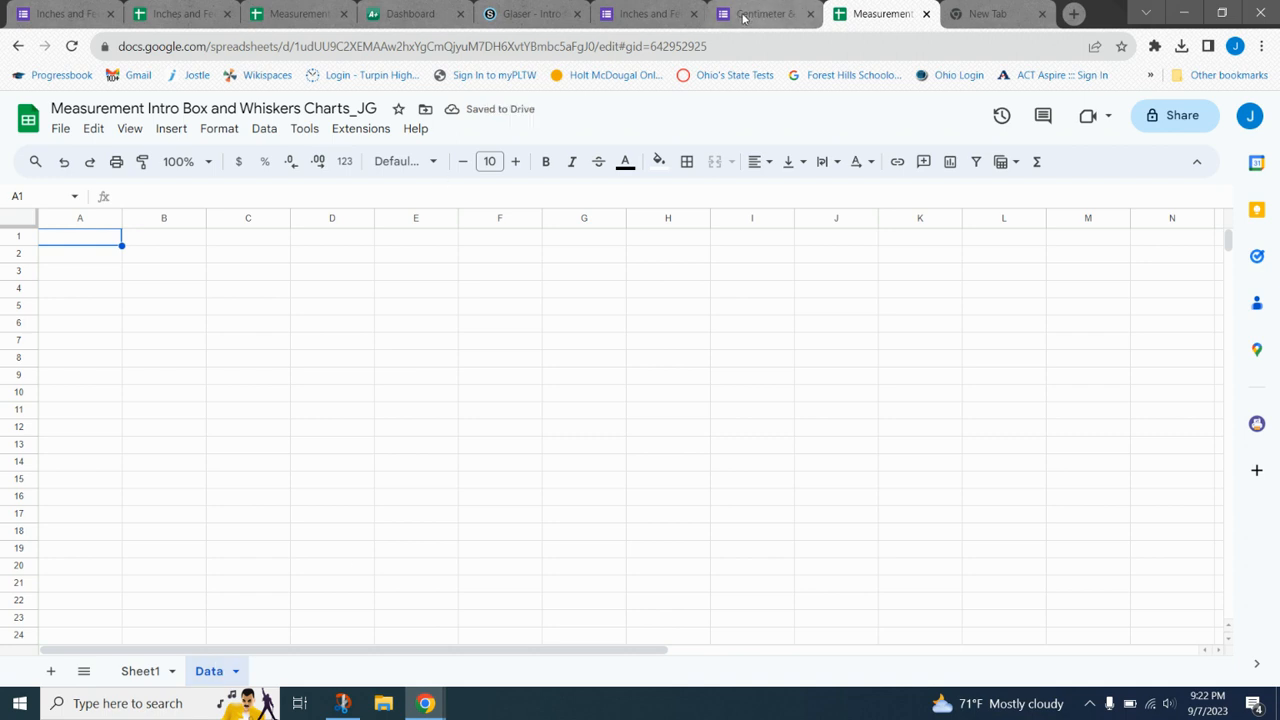
# - Copy the whole Table Height column from the Measurement Intro Activity Measurements (IN & cm) 2023 spreadsheet
pyautogui.click(307, 14)
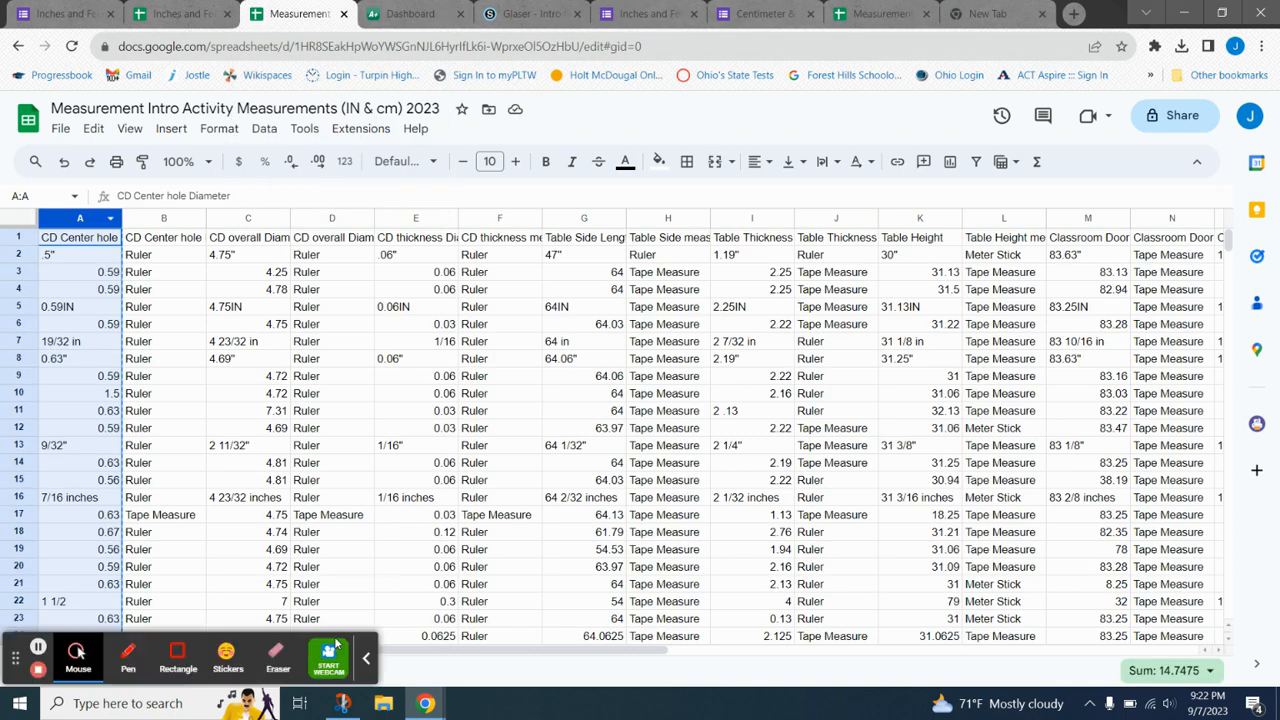
pyautogui.hscroll(1, 443, 655)
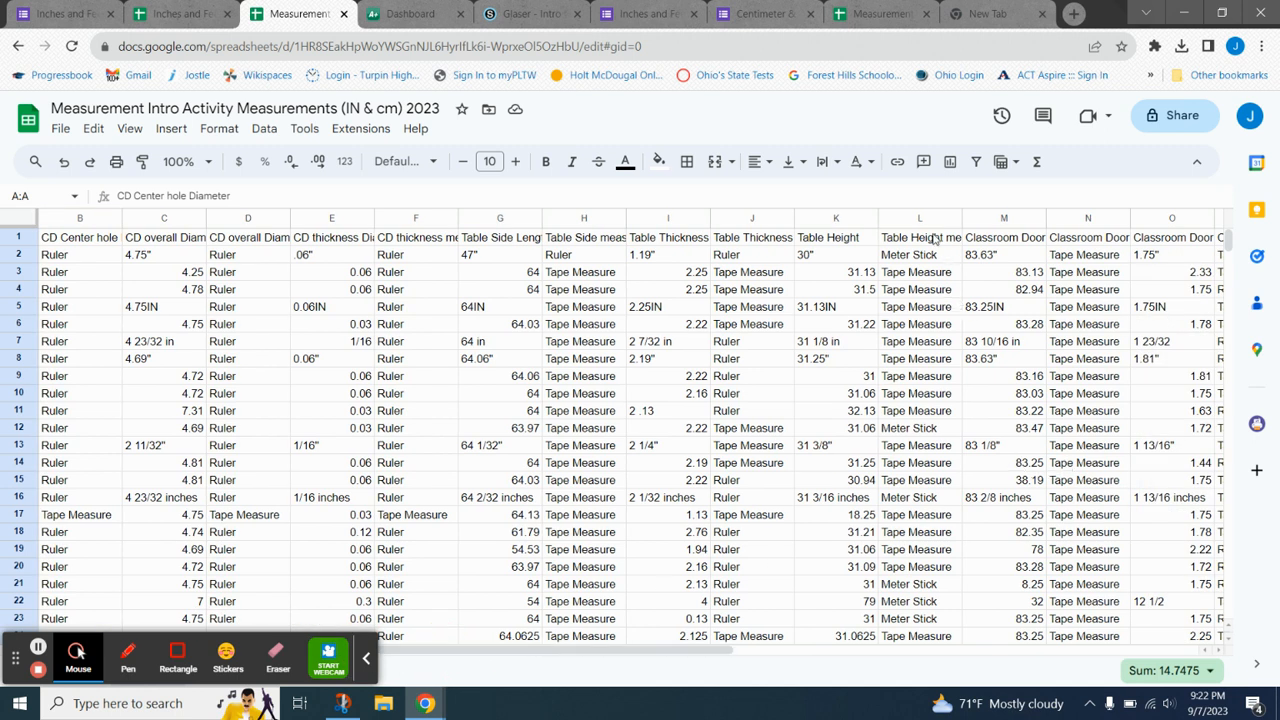
pyautogui.click(836, 219)
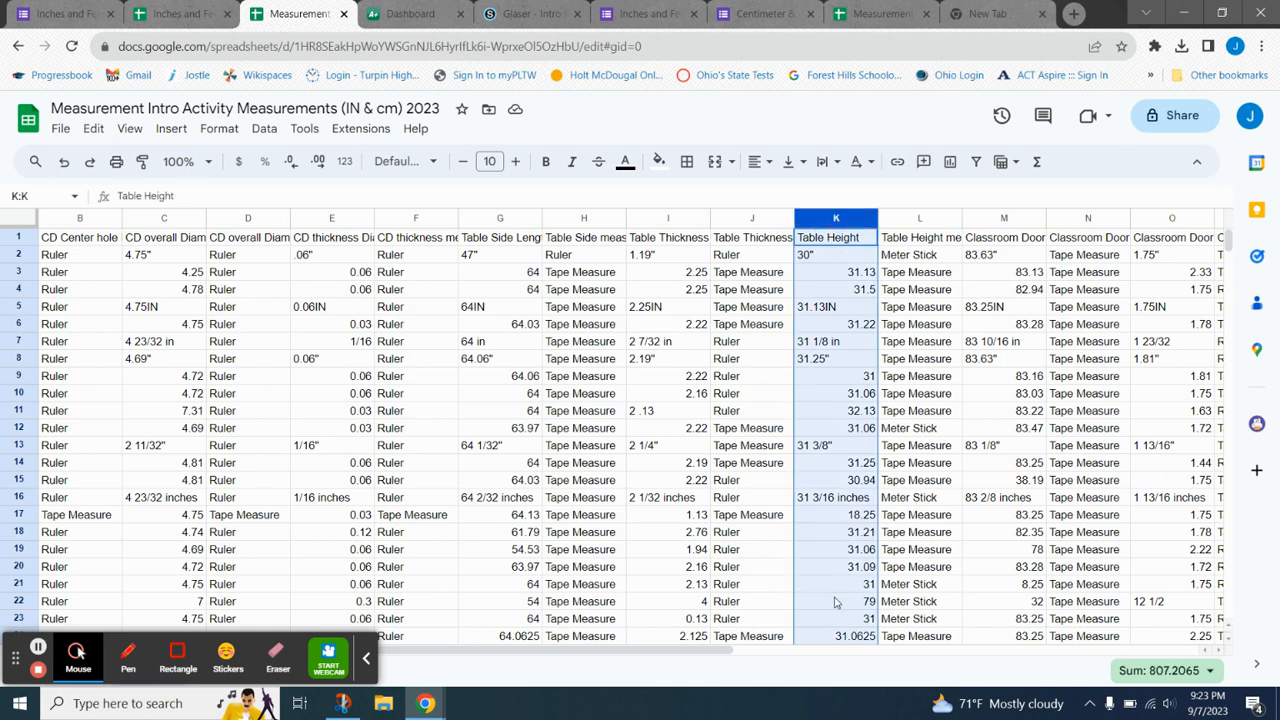
pyautogui.rightClick(832, 222)
pyautogui.click(886, 204)
# - Paste the copied Table Height column as values only at cell A1 of the Data sheet in Measurement Intro Box and Whiskers Charts
pyautogui.click(886, 14)
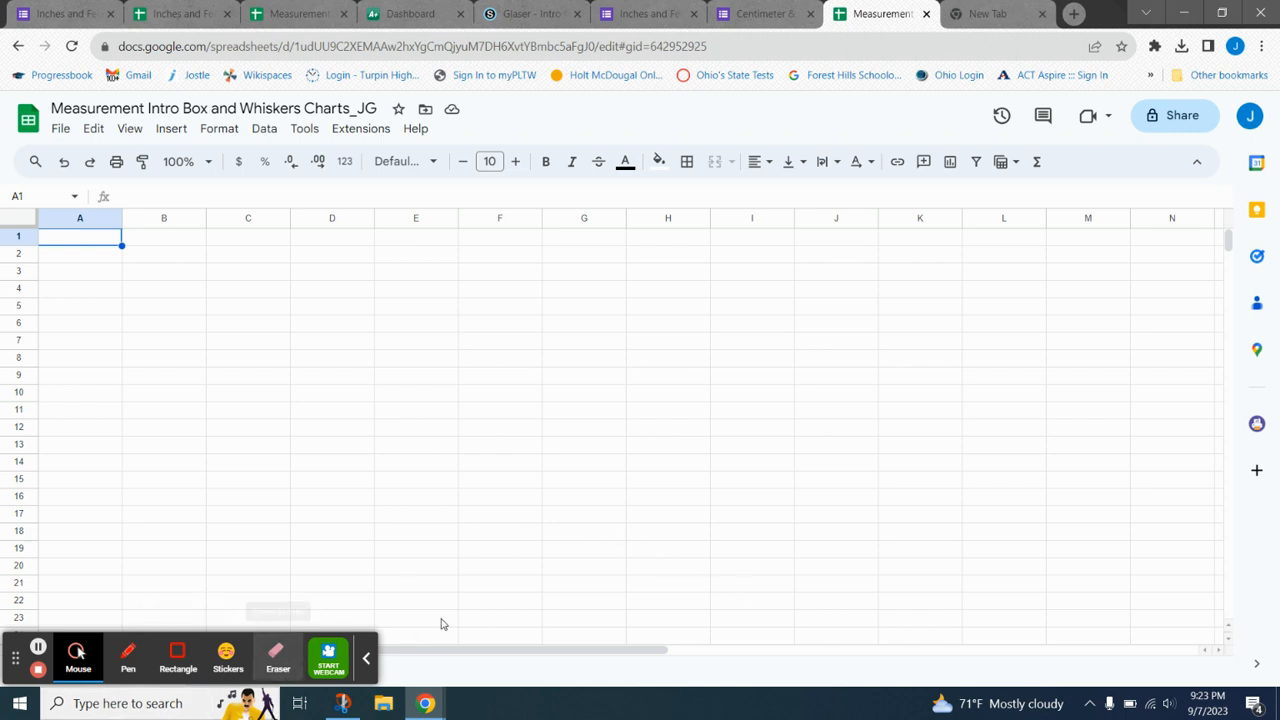
pyautogui.moveTo(16, 660); pyautogui.dragTo(916, 117)
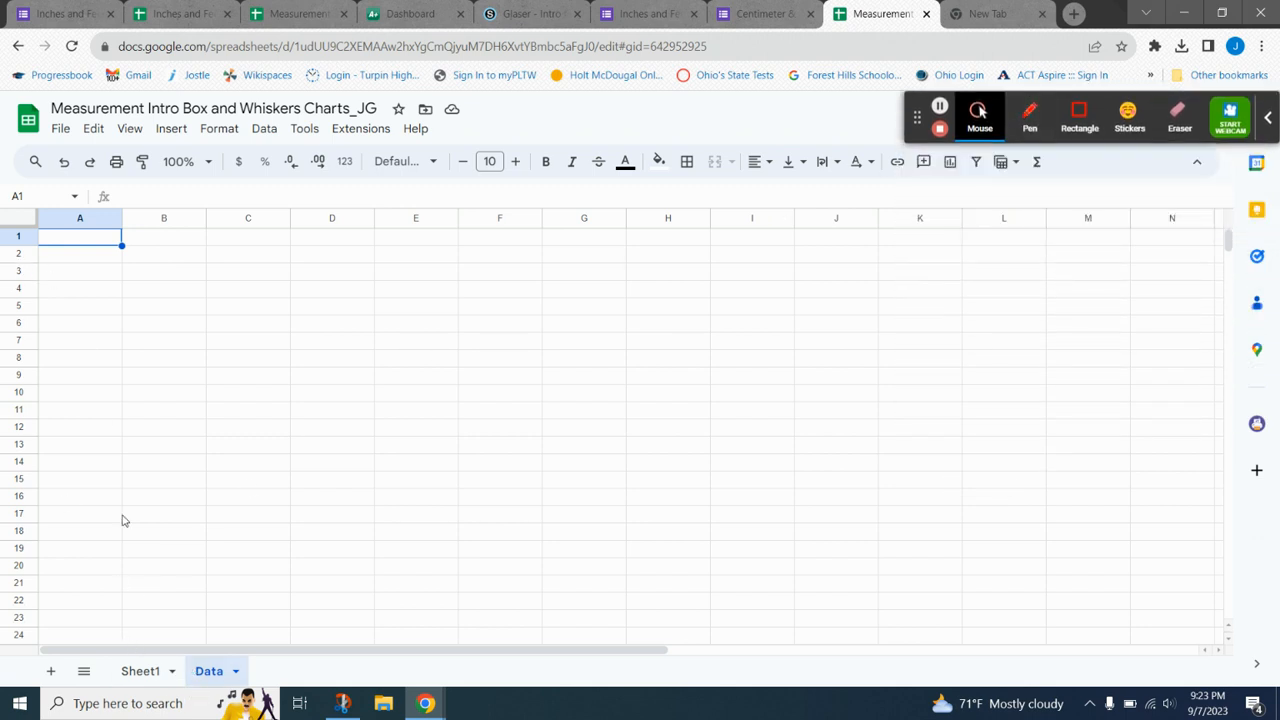
pyautogui.click(76, 243)
pyautogui.rightClick(89, 228)
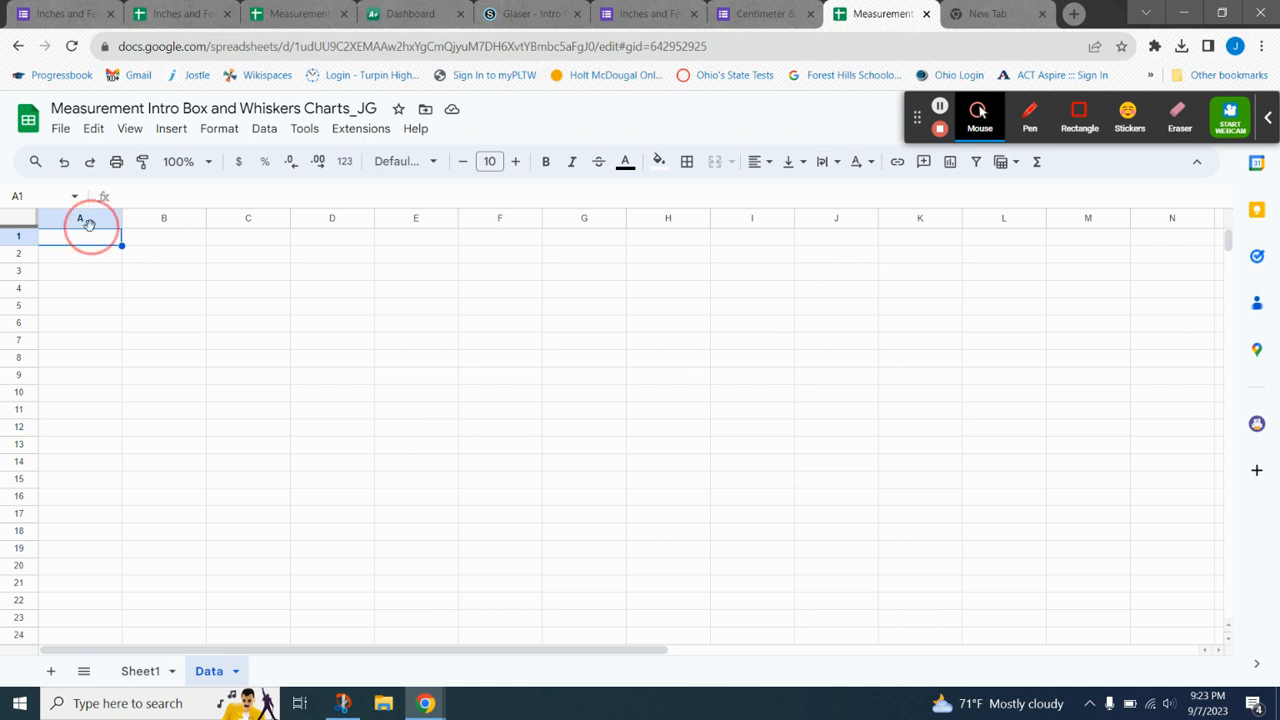
pyautogui.moveTo(114, 256)
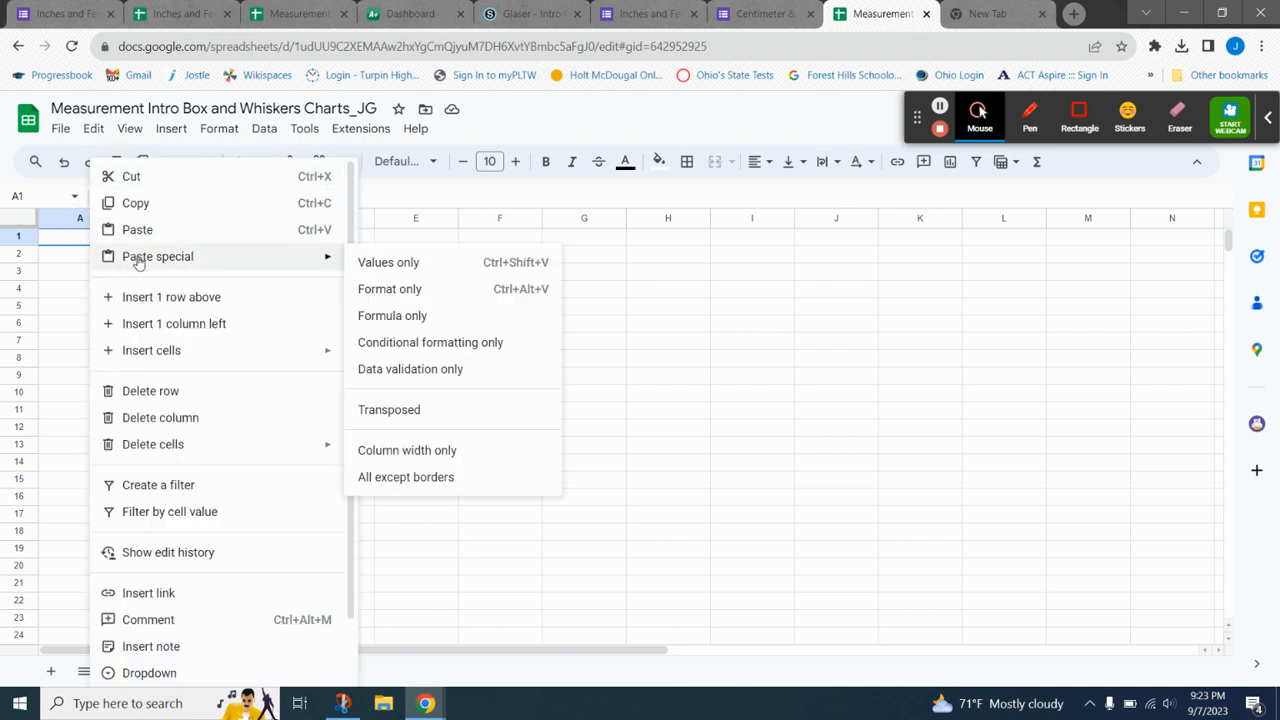
pyautogui.click(434, 266)
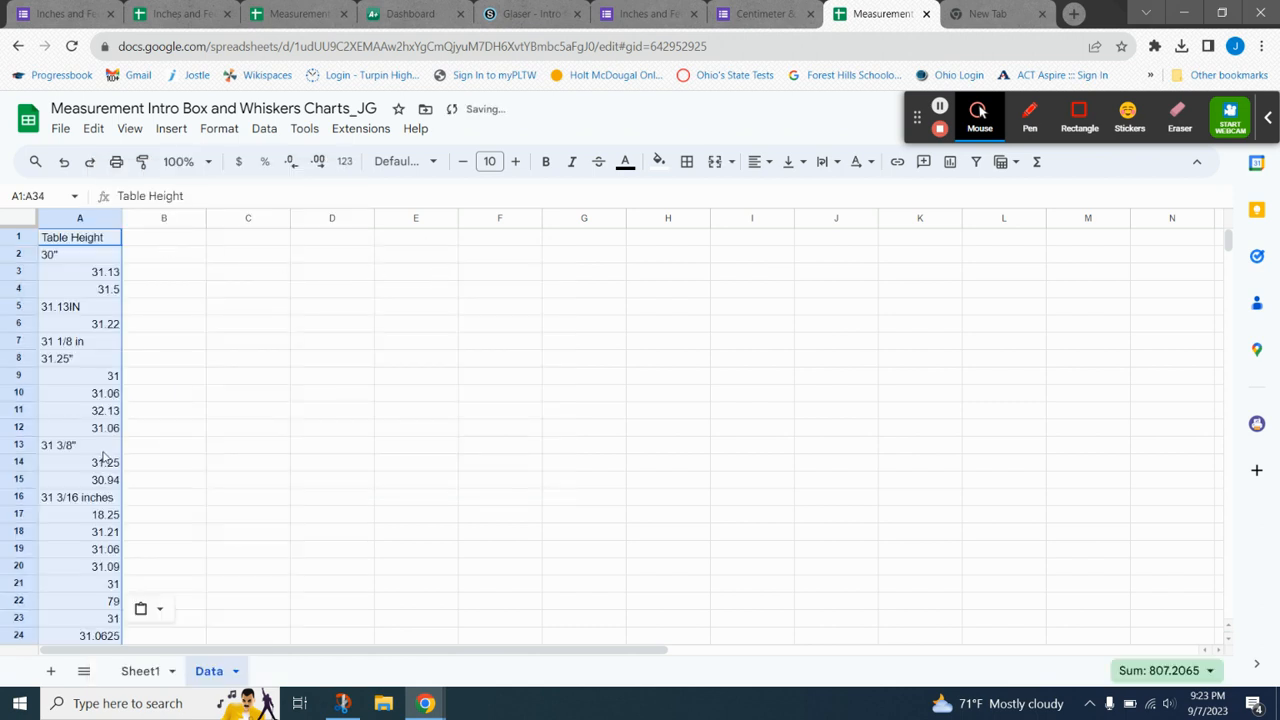
pyautogui.scroll(-5, 105, 455)
pyautogui.scroll(5, 105, 455)
pyautogui.click(201, 311)
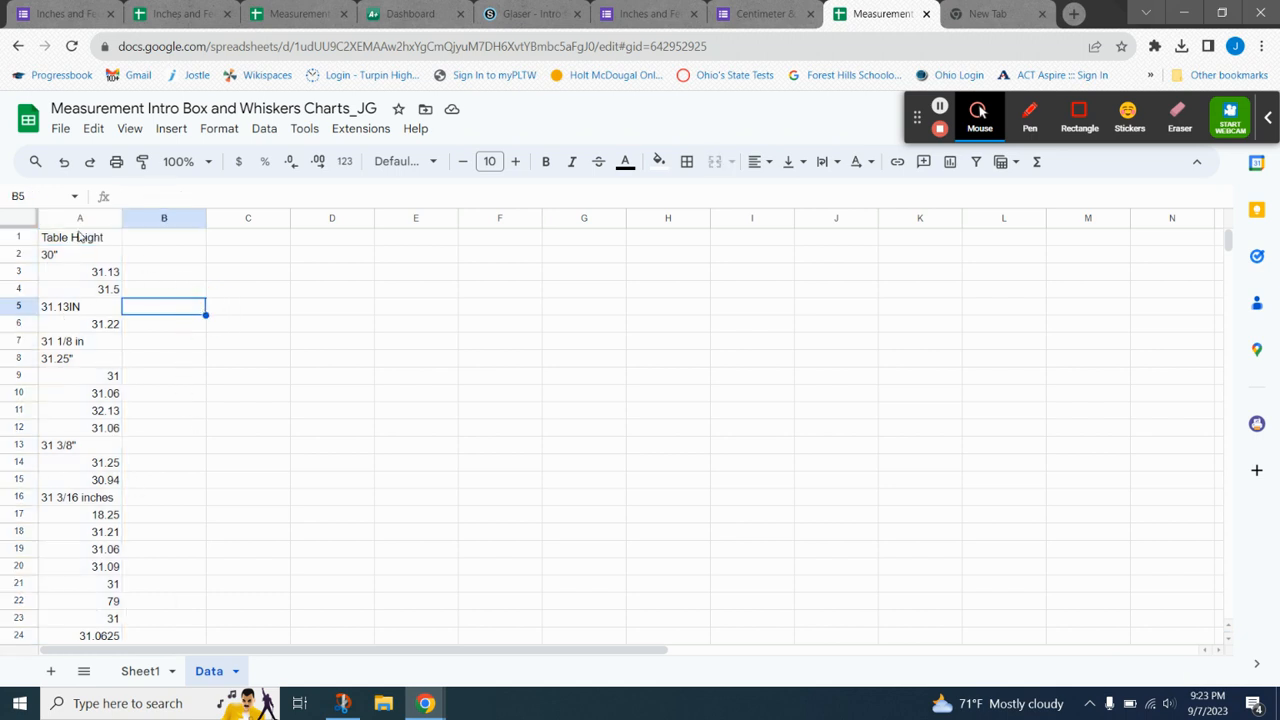
# - Freeze the Data sheet up to row 1 so the Table Height header stays in place
pyautogui.click(20, 238)
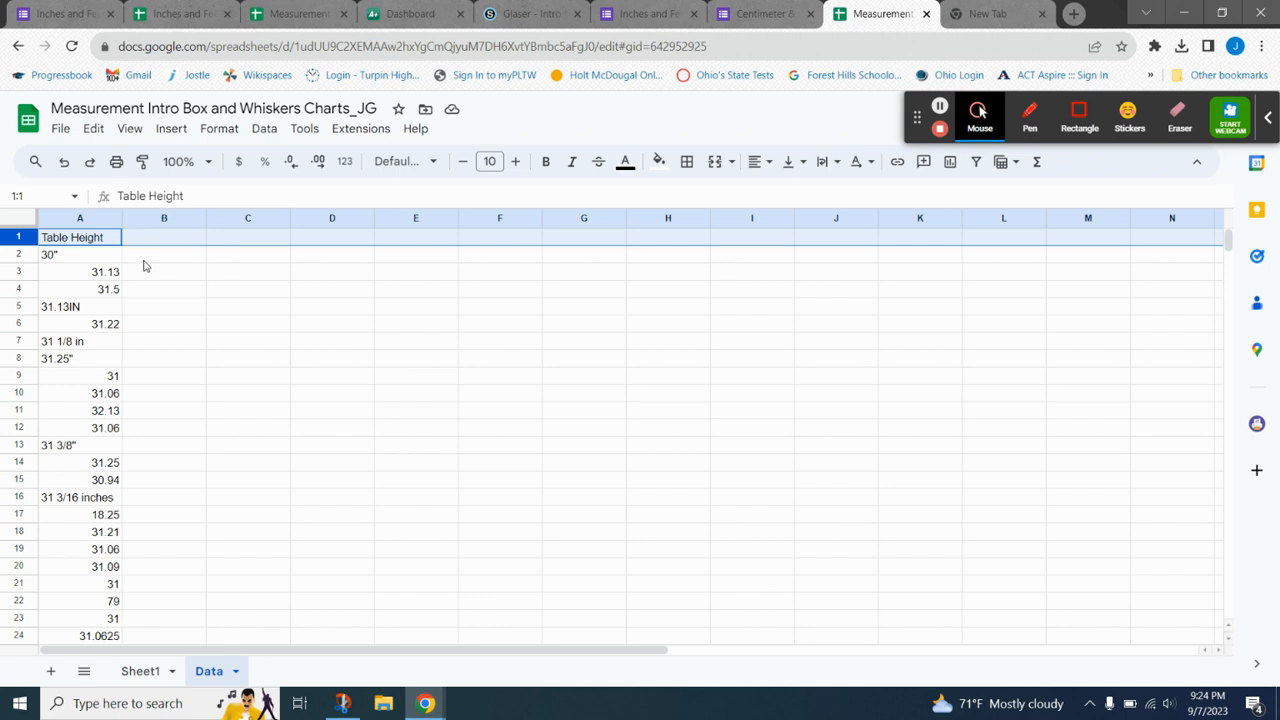
pyautogui.rightClick(20, 237)
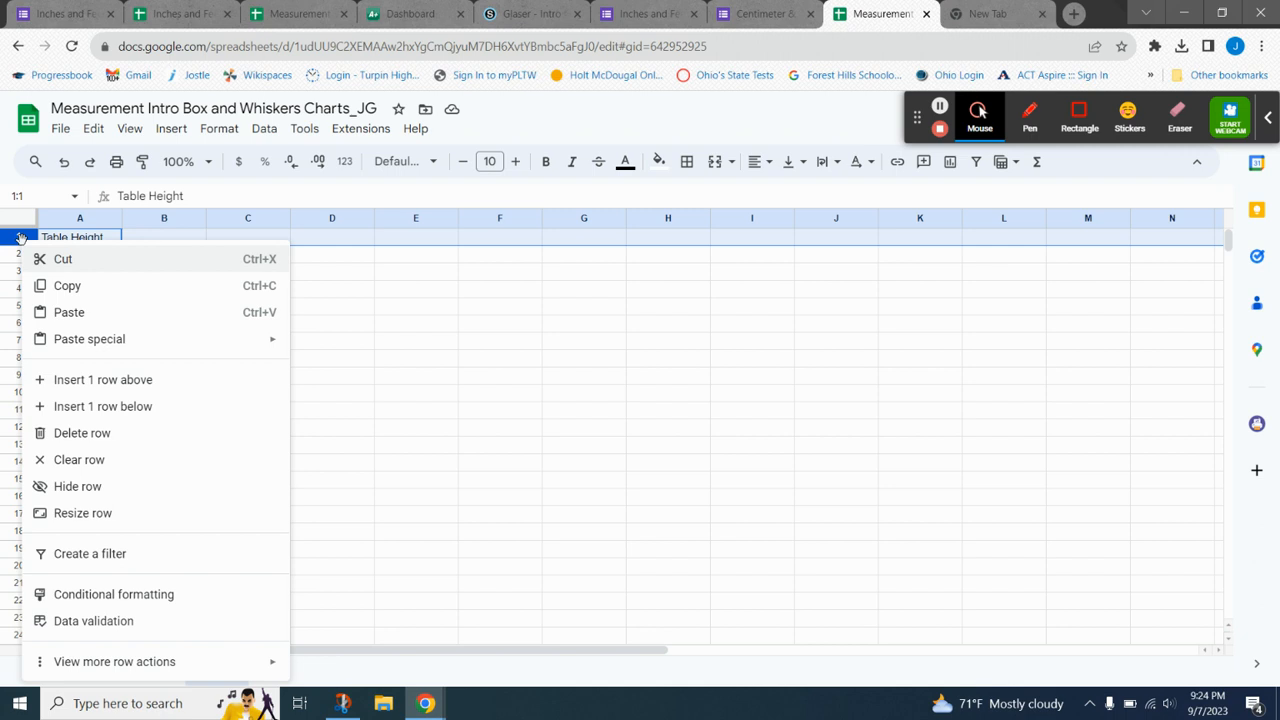
pyautogui.moveTo(122, 666)
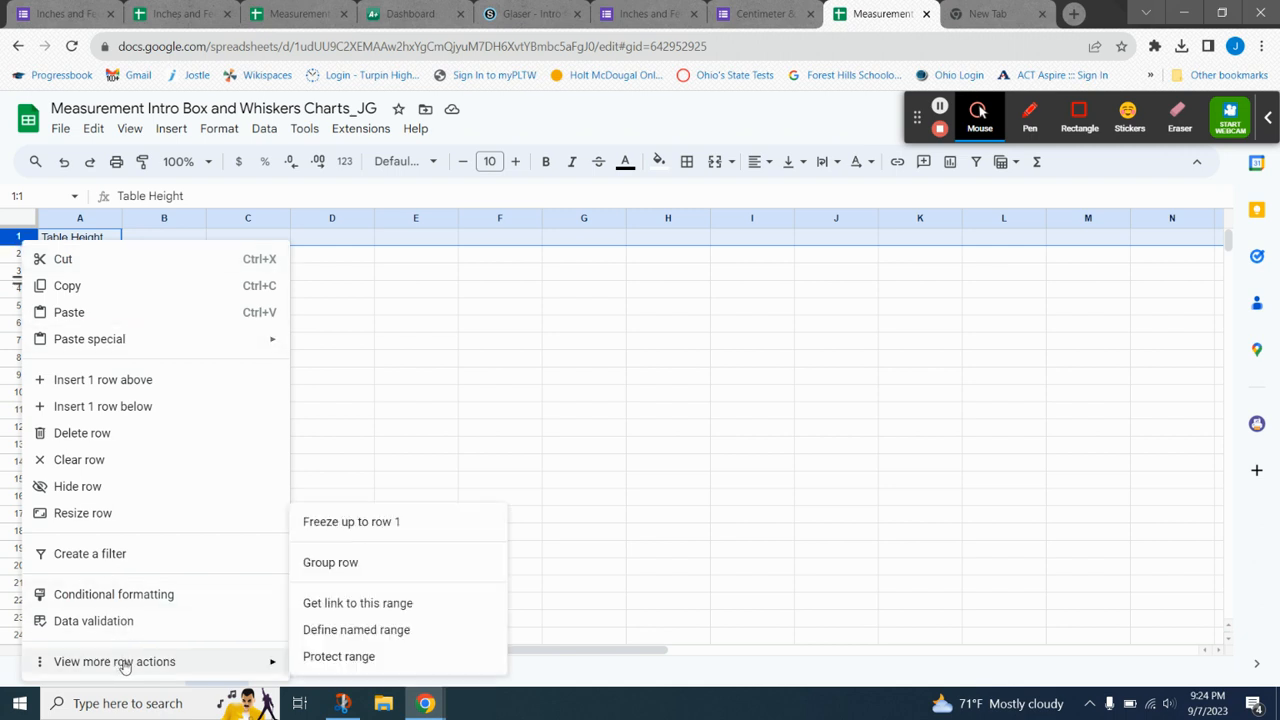
pyautogui.click(397, 524)
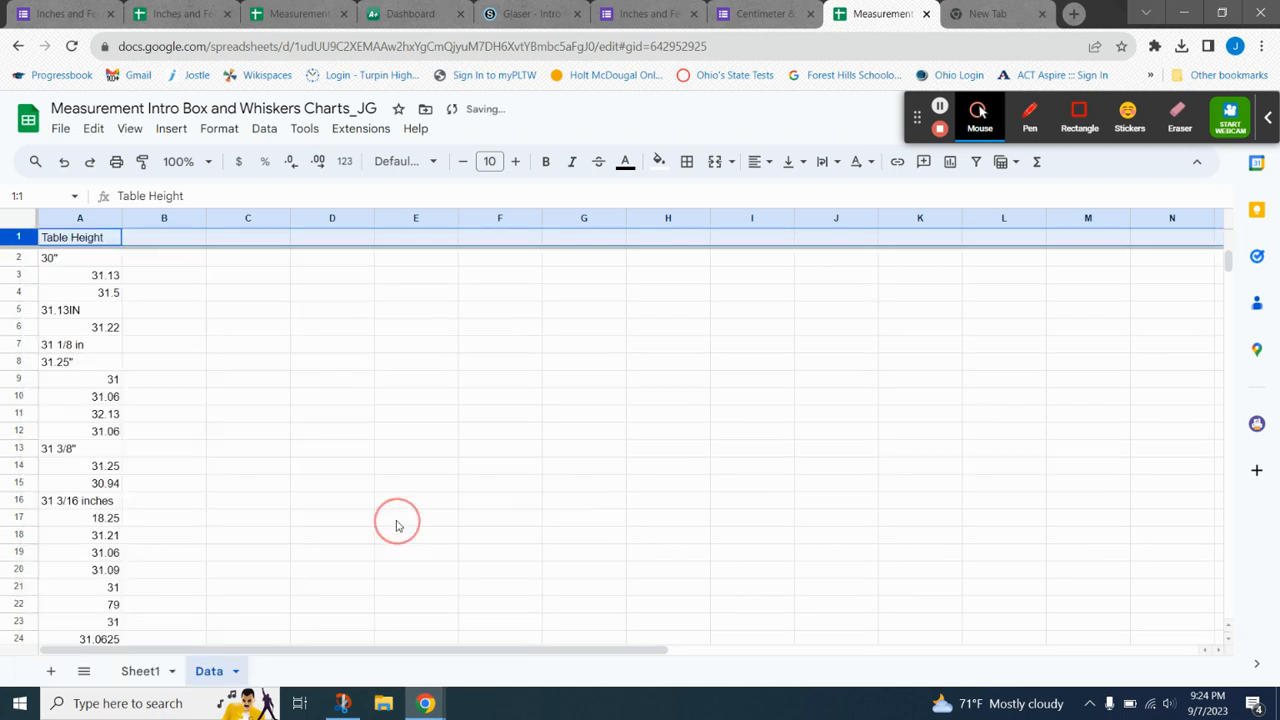
pyautogui.scroll(-5, 174, 357)
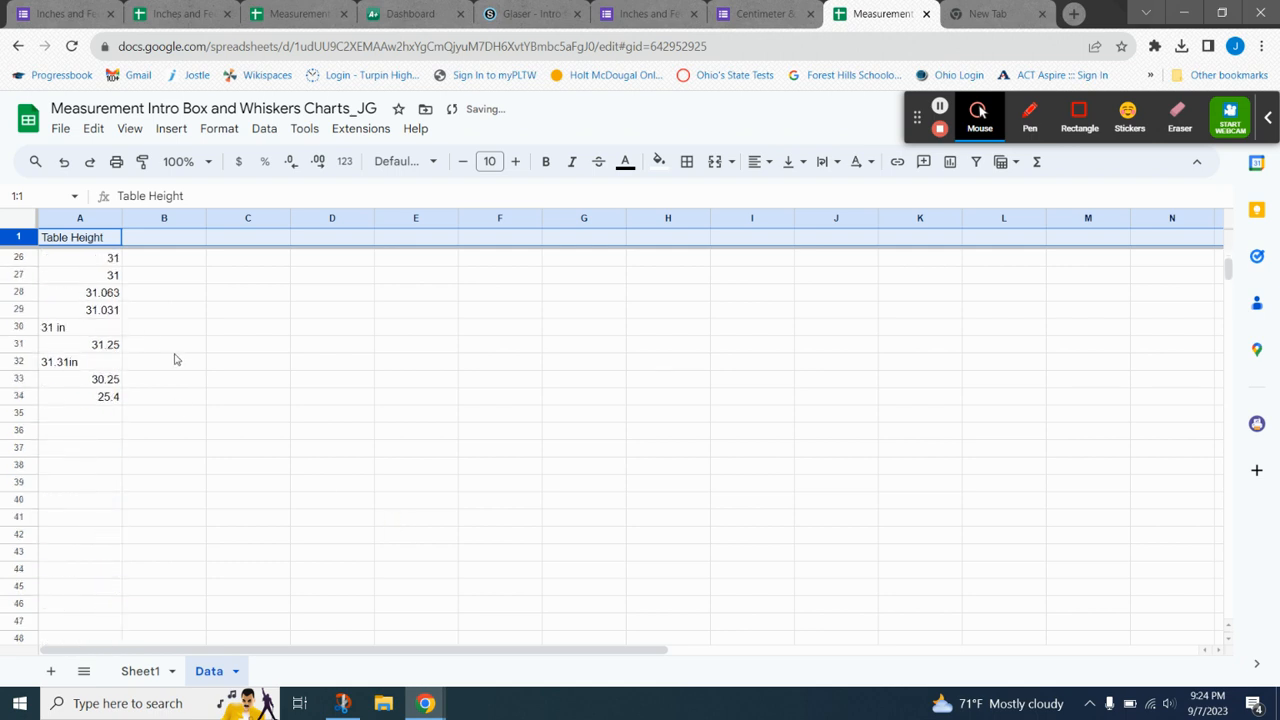
pyautogui.scroll(8, 174, 360)
pyautogui.scroll(-5, 174, 360)
pyautogui.scroll(2, 174, 360)
pyautogui.scroll(-3, 174, 360)
pyautogui.scroll(6, 174, 360)
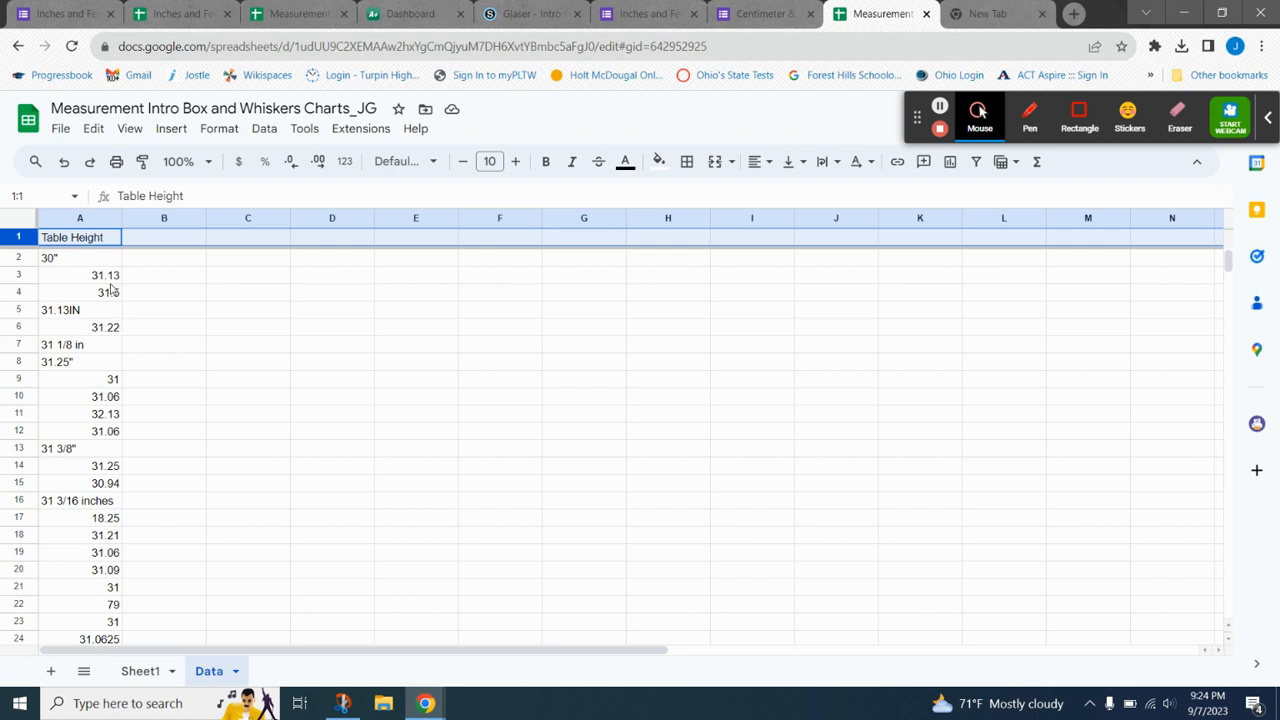
# - Sort the Data sheet A to Z by column A and look through the sorted table heights
pyautogui.click(77, 219)
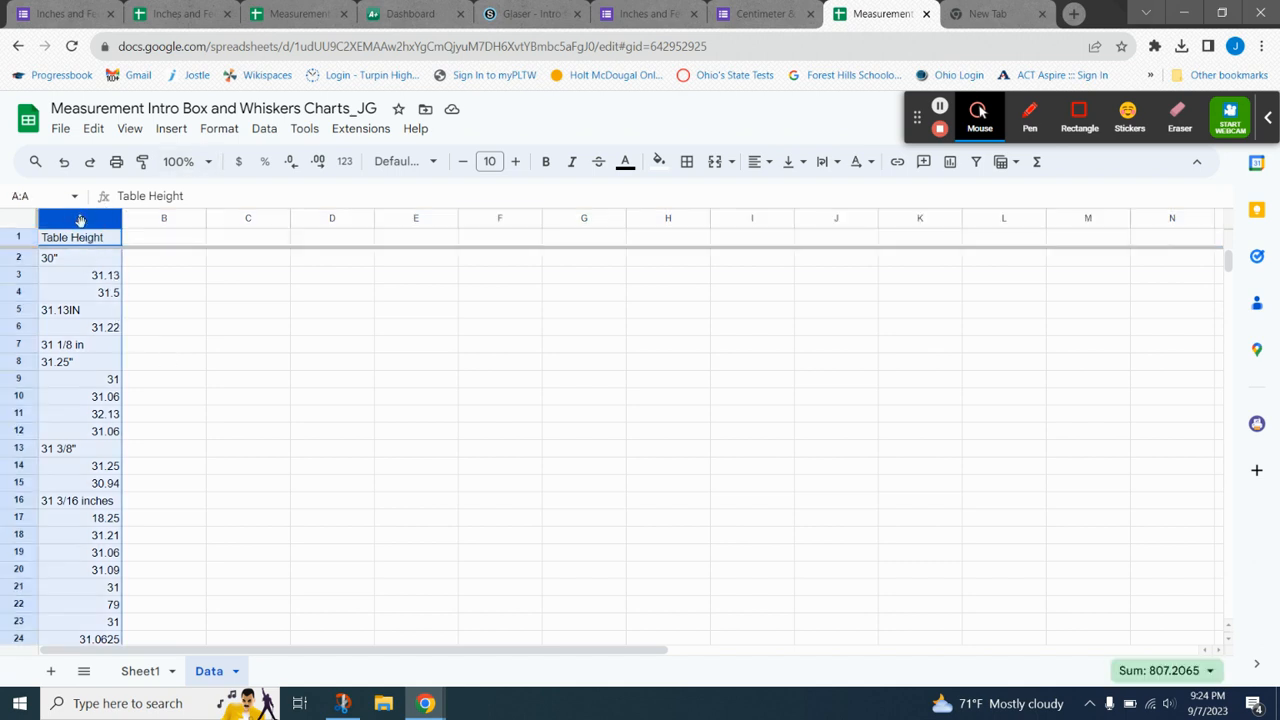
pyautogui.rightClick(76, 219)
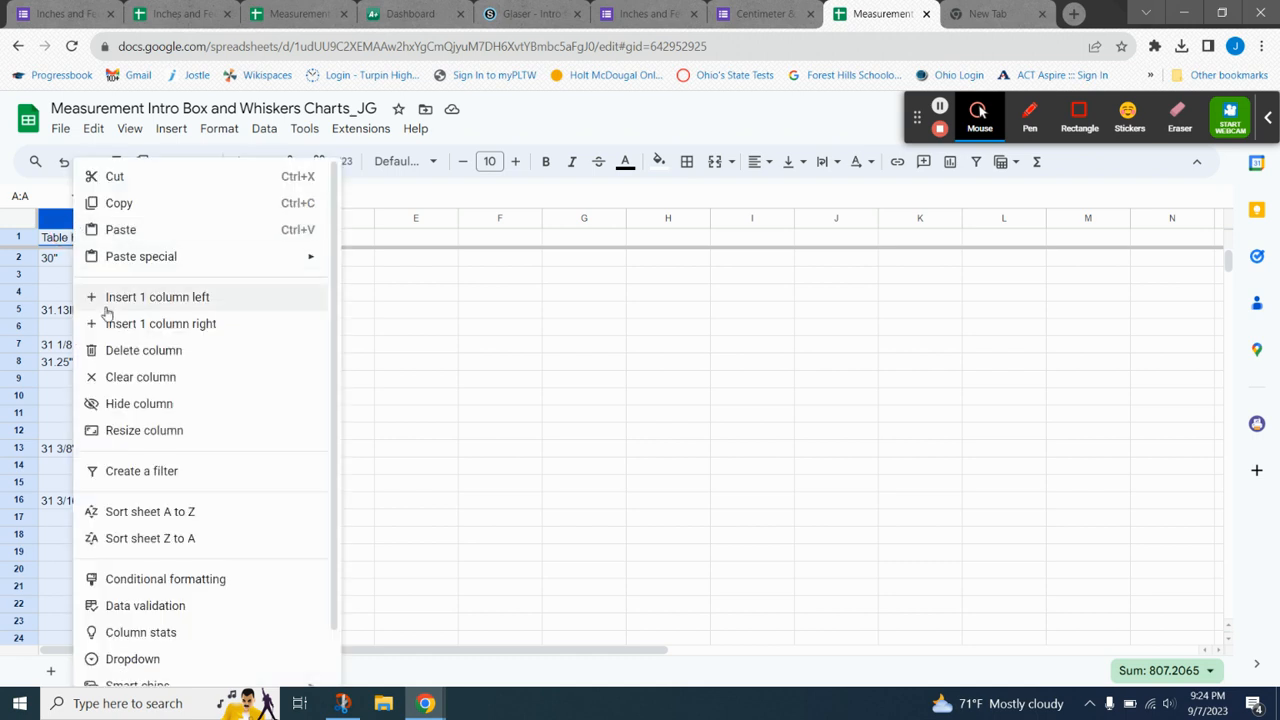
pyautogui.click(150, 512)
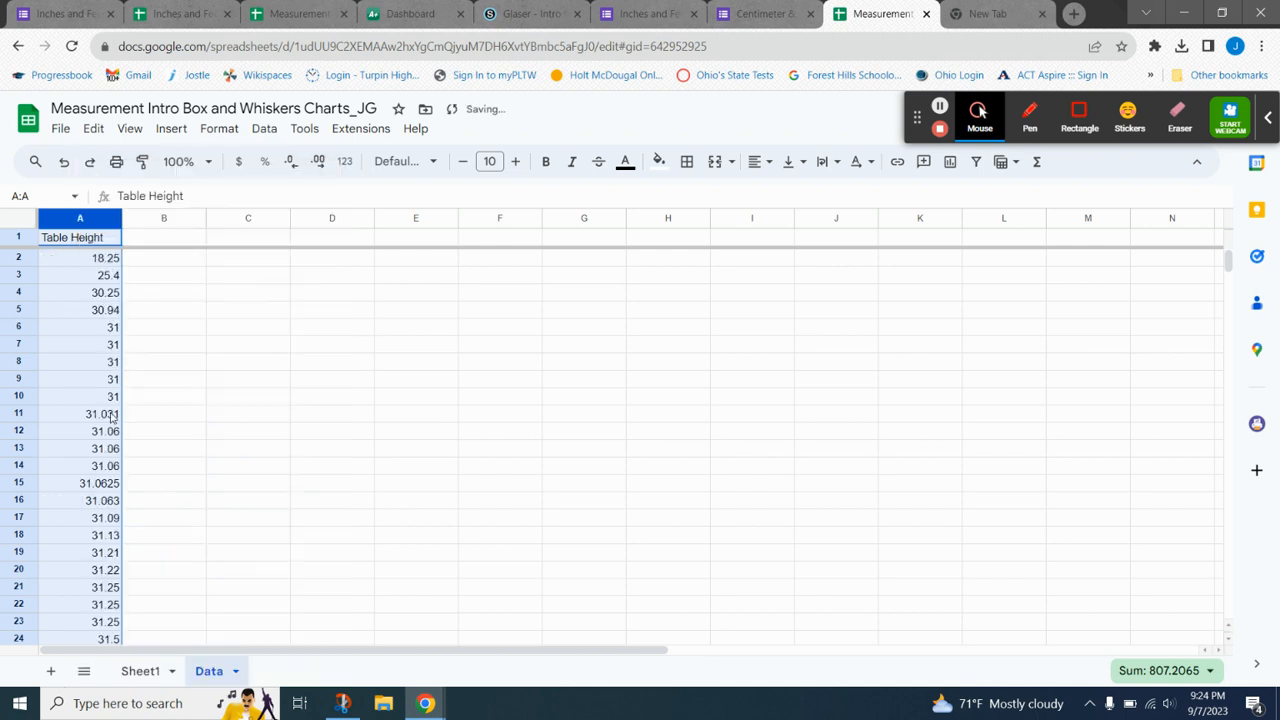
pyautogui.scroll(-4, 112, 560)
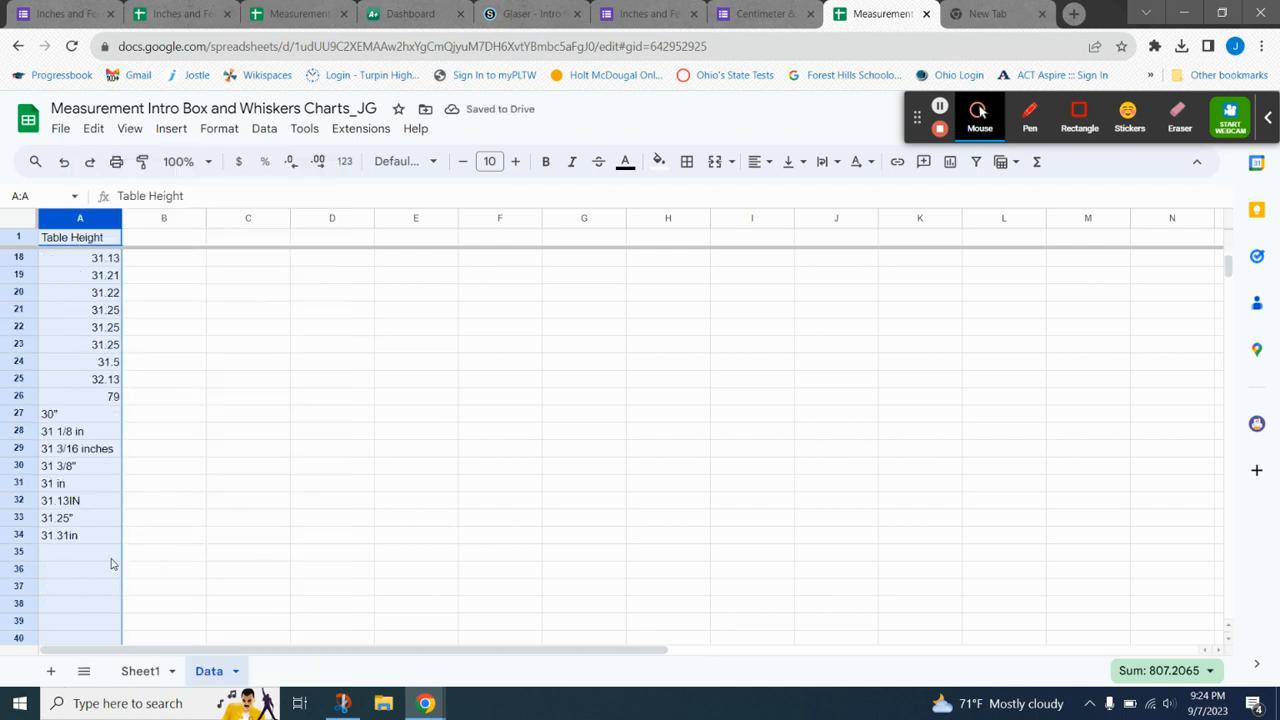
pyautogui.scroll(2, 118, 565)
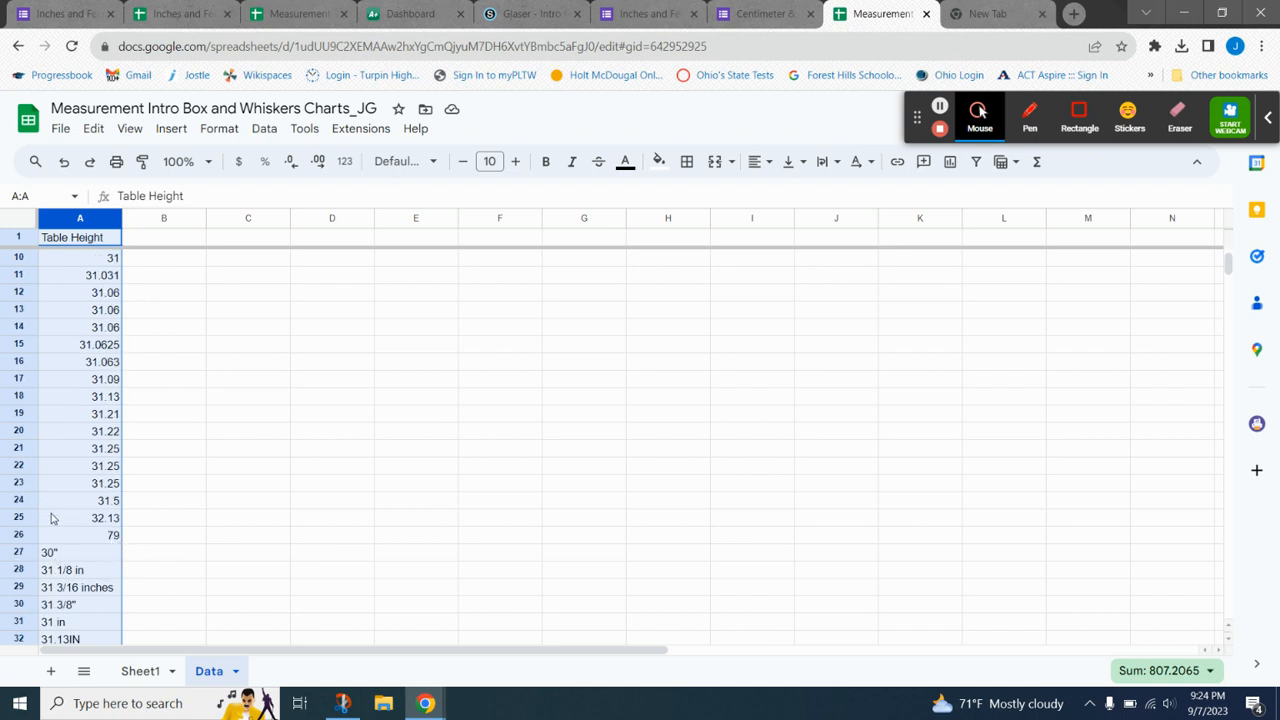
pyautogui.scroll(3, 70, 516)
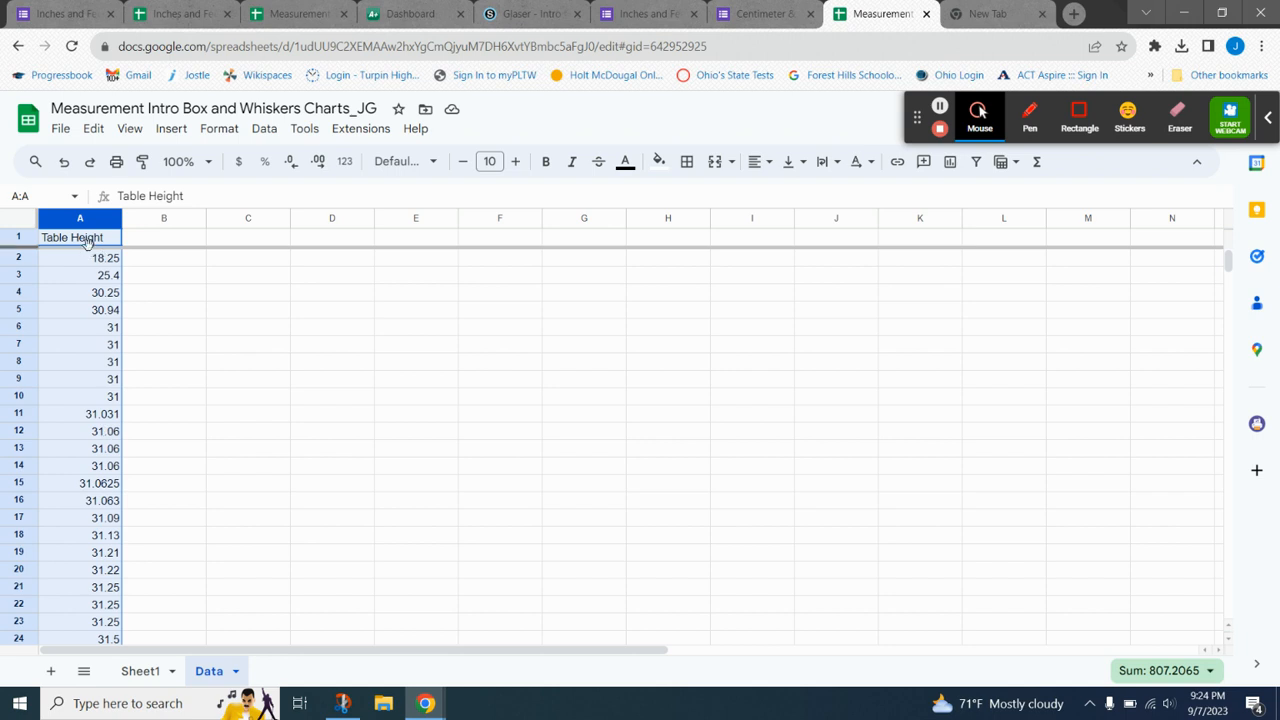
pyautogui.scroll(-3, 86, 508)
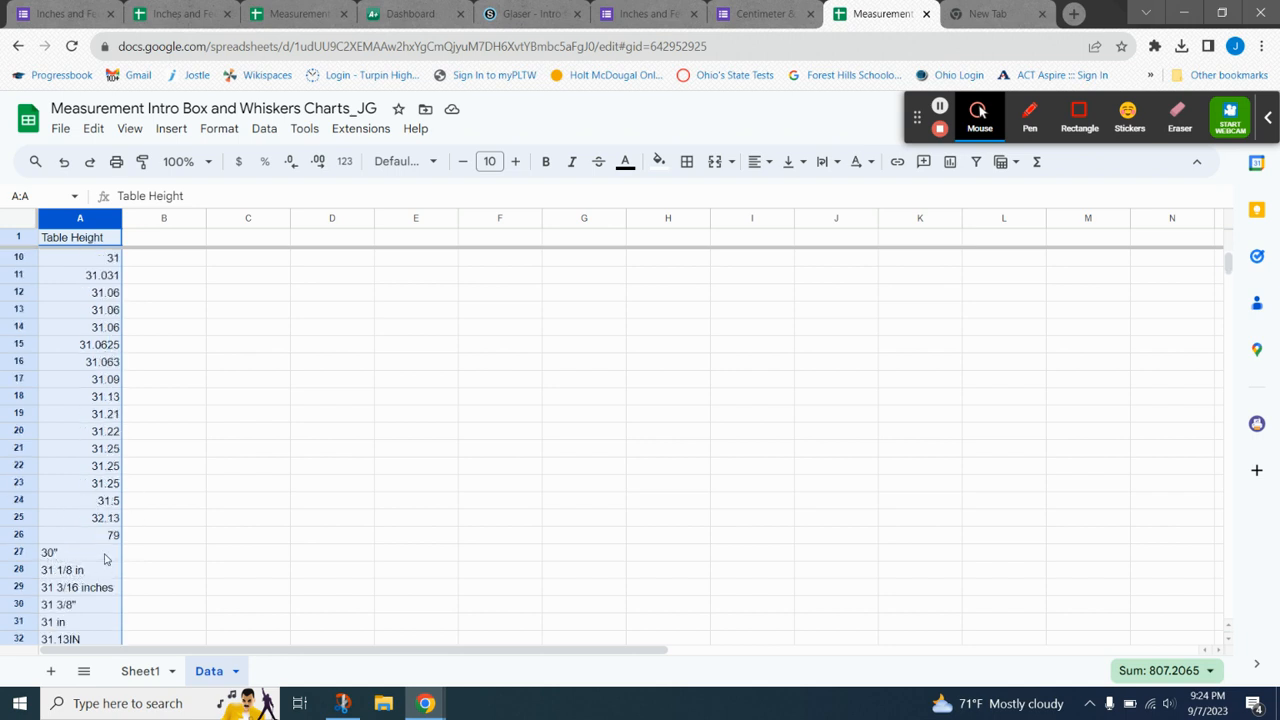
pyautogui.scroll(-3, 113, 500)
pyautogui.scroll(6, 110, 497)
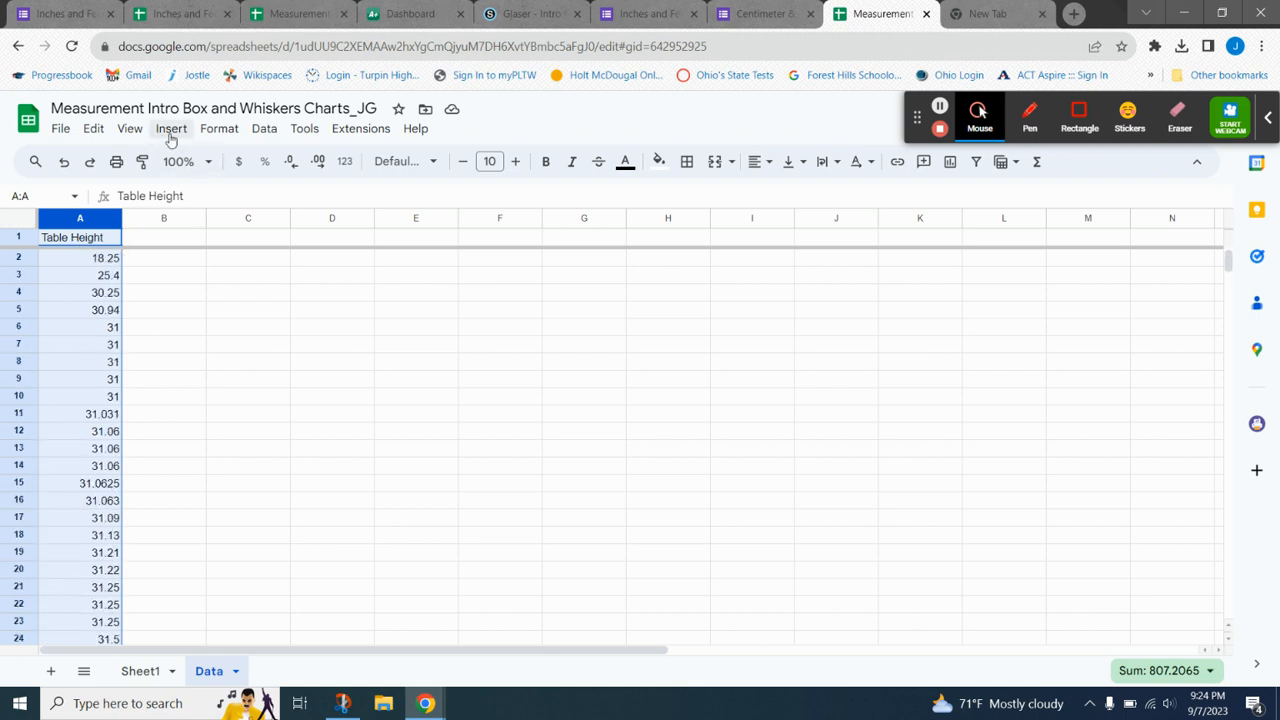
# - Apply the custom number format 0.00 to the Table Height column
pyautogui.click(218, 131)
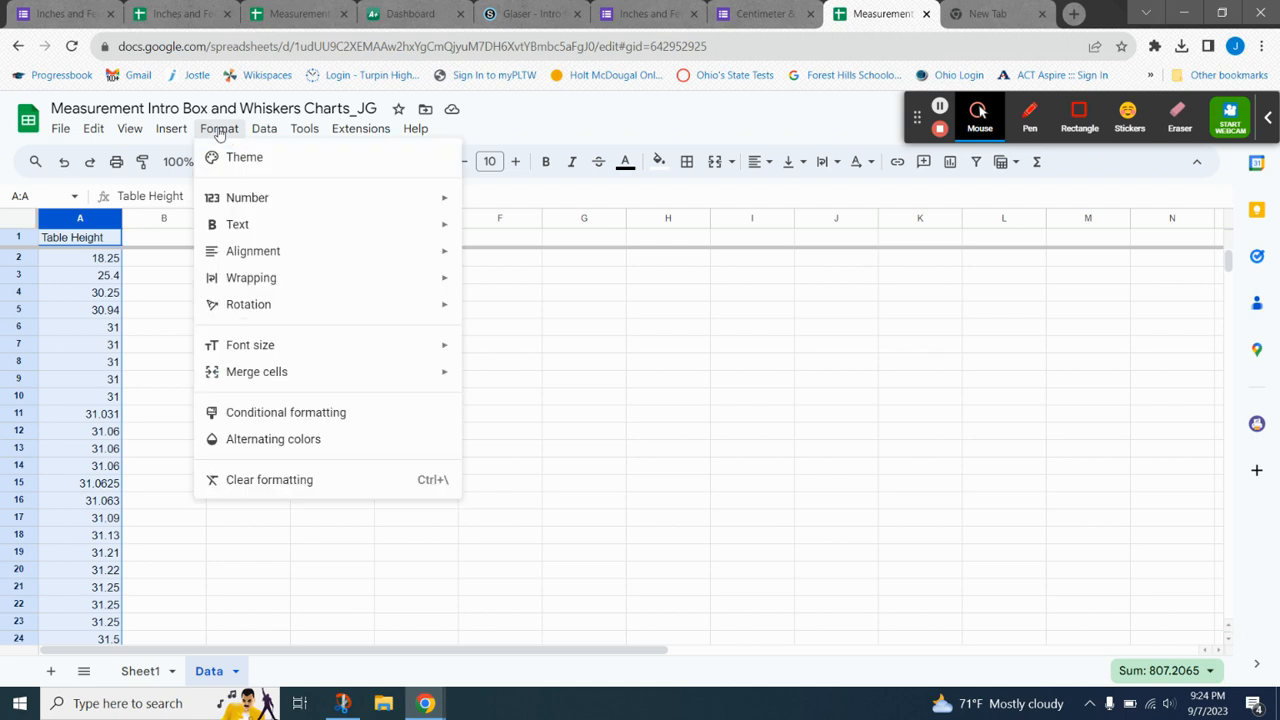
pyautogui.moveTo(306, 203)
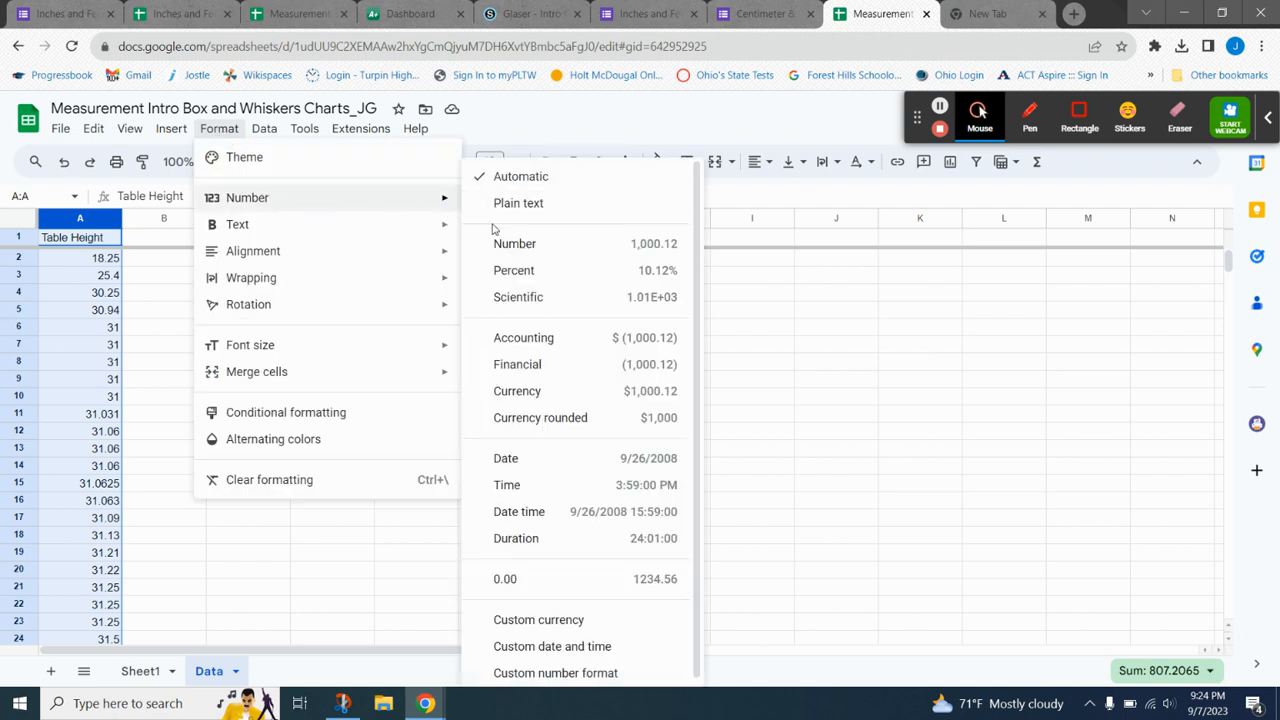
pyautogui.click(558, 672)
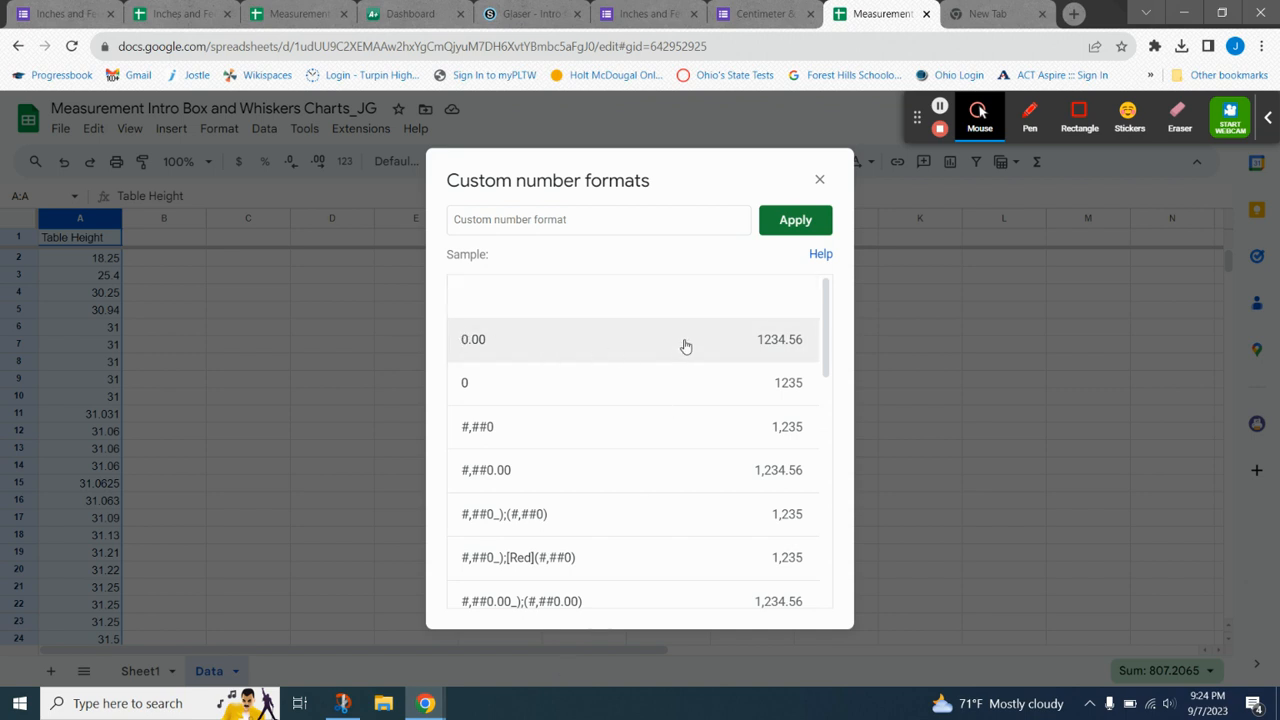
pyautogui.click(485, 345)
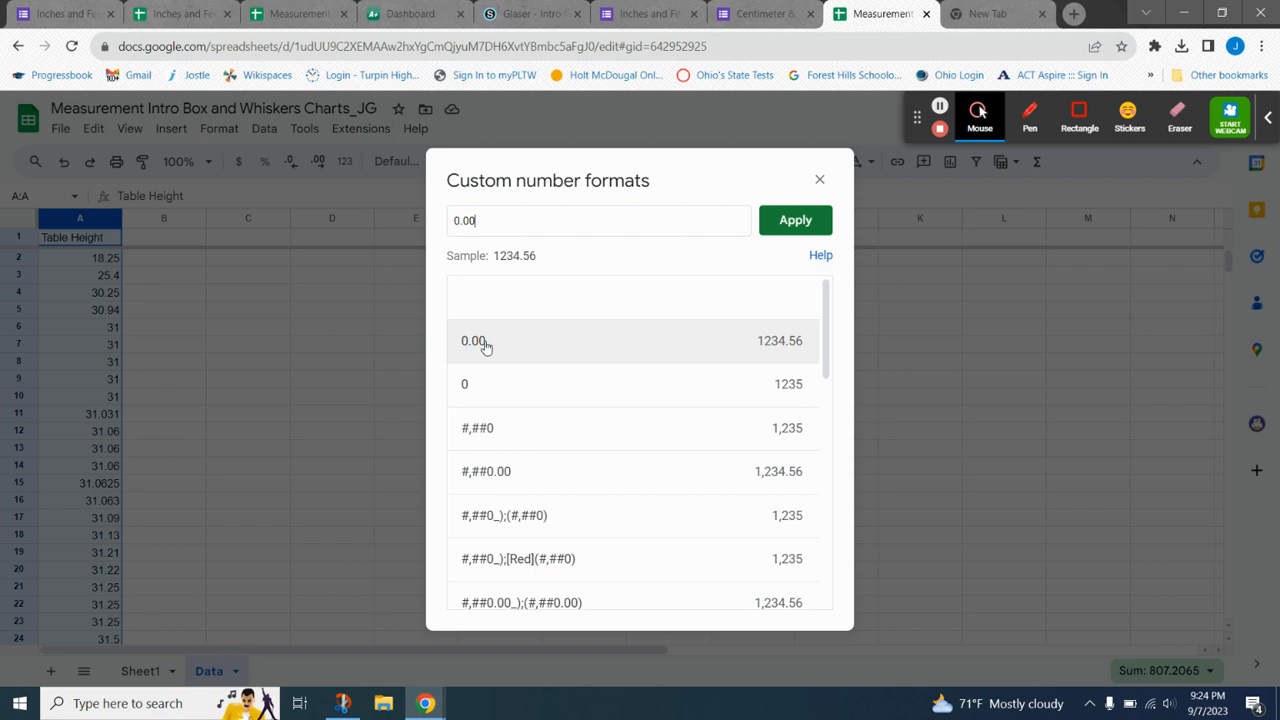
pyautogui.click(785, 224)
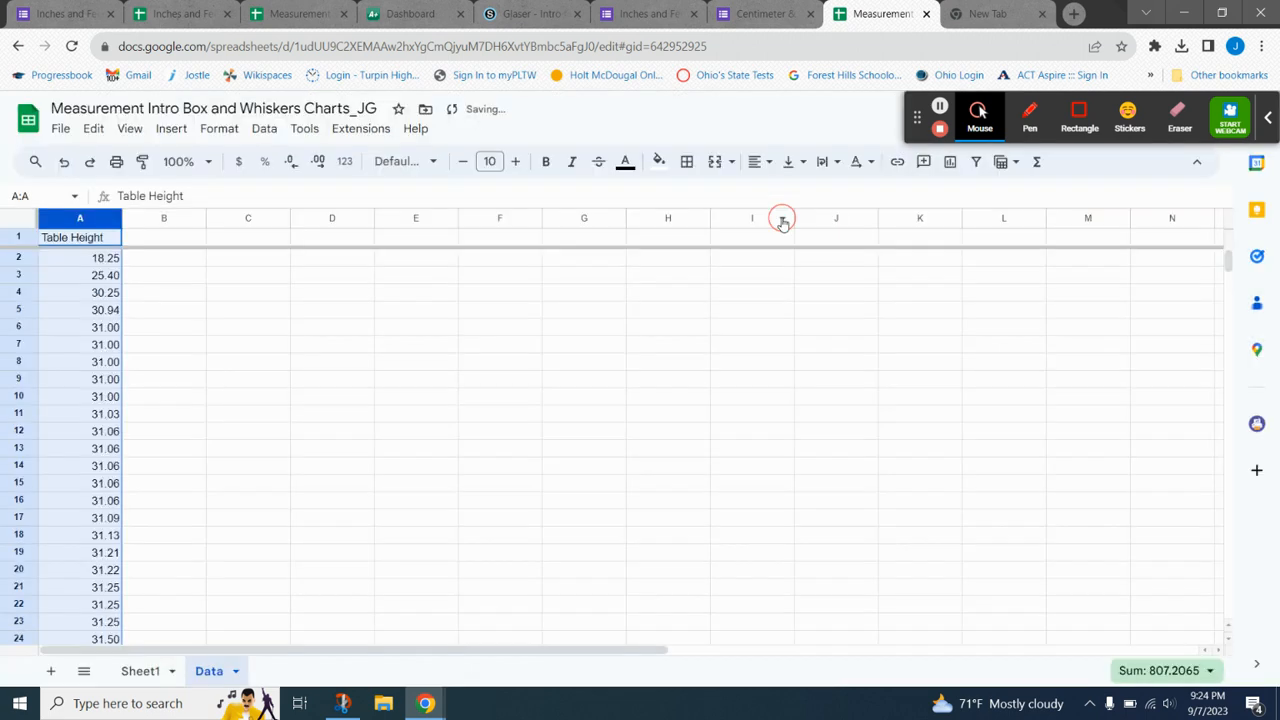
# - Remove the inch mark from the entry in cell A27, leaving the plain number 30
pyautogui.scroll(-3, 108, 340)
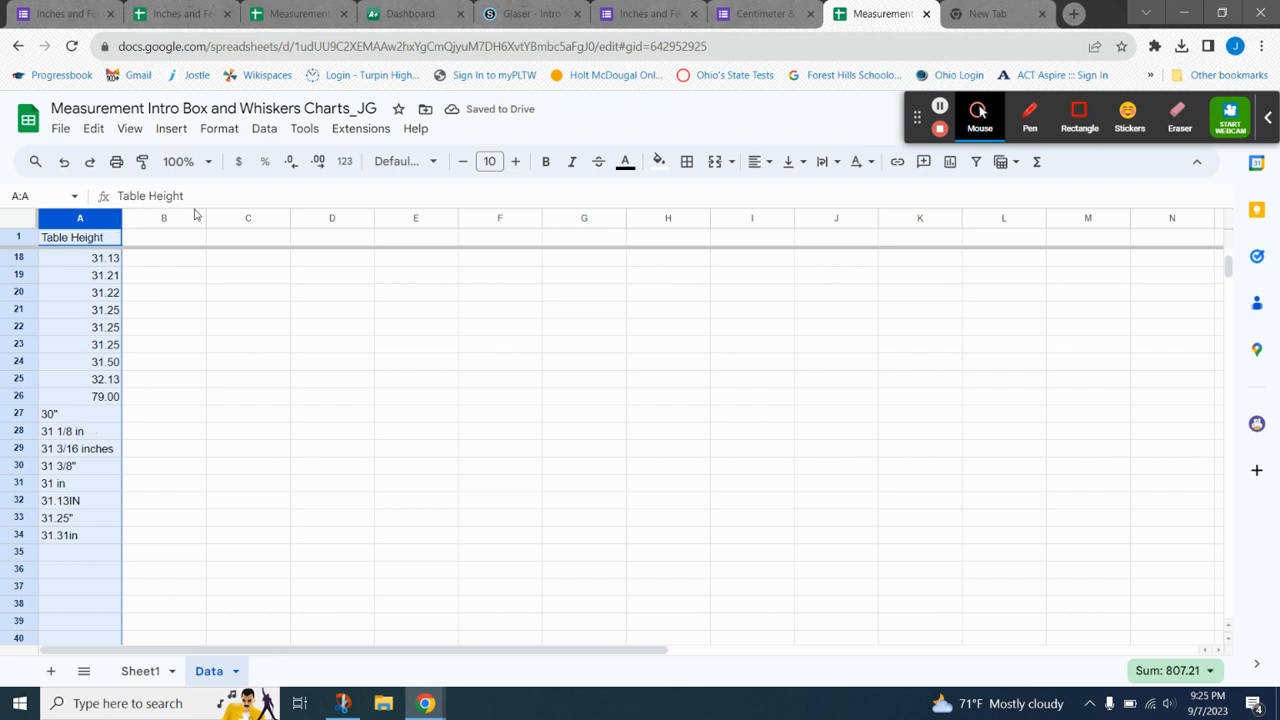
pyautogui.click(58, 413)
pyautogui.click(160, 200)
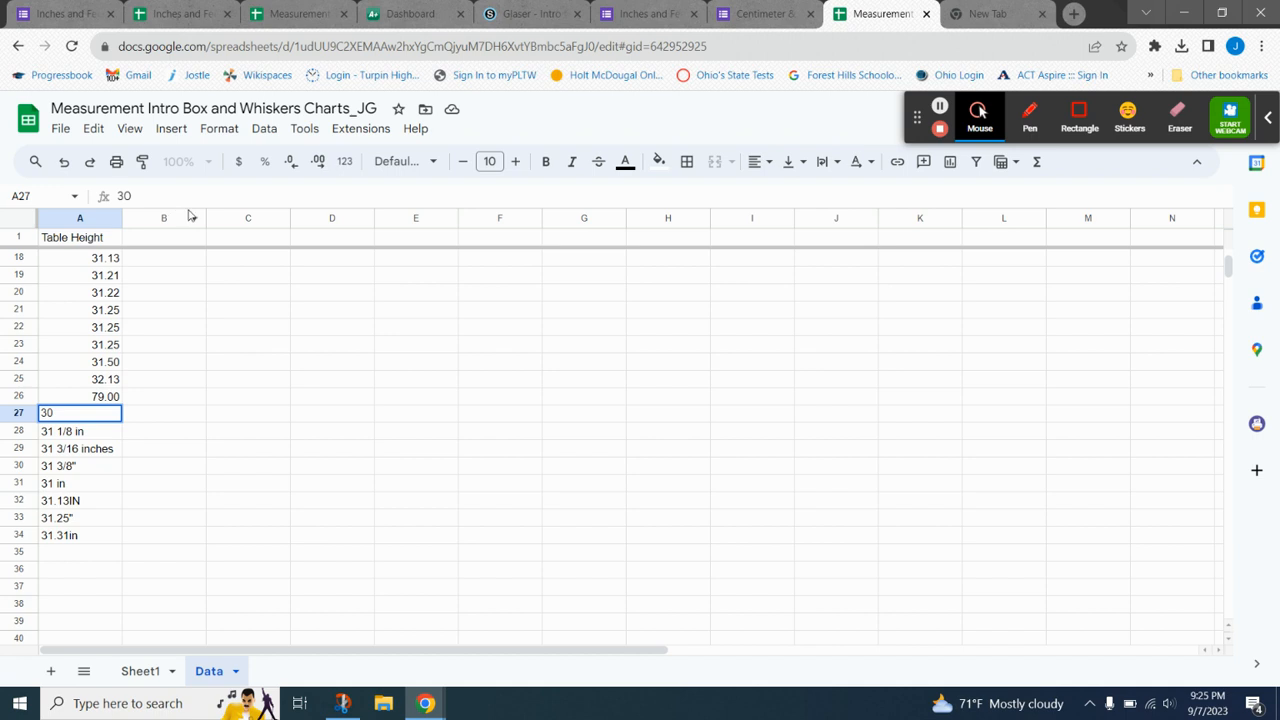
pyautogui.click(104, 433)
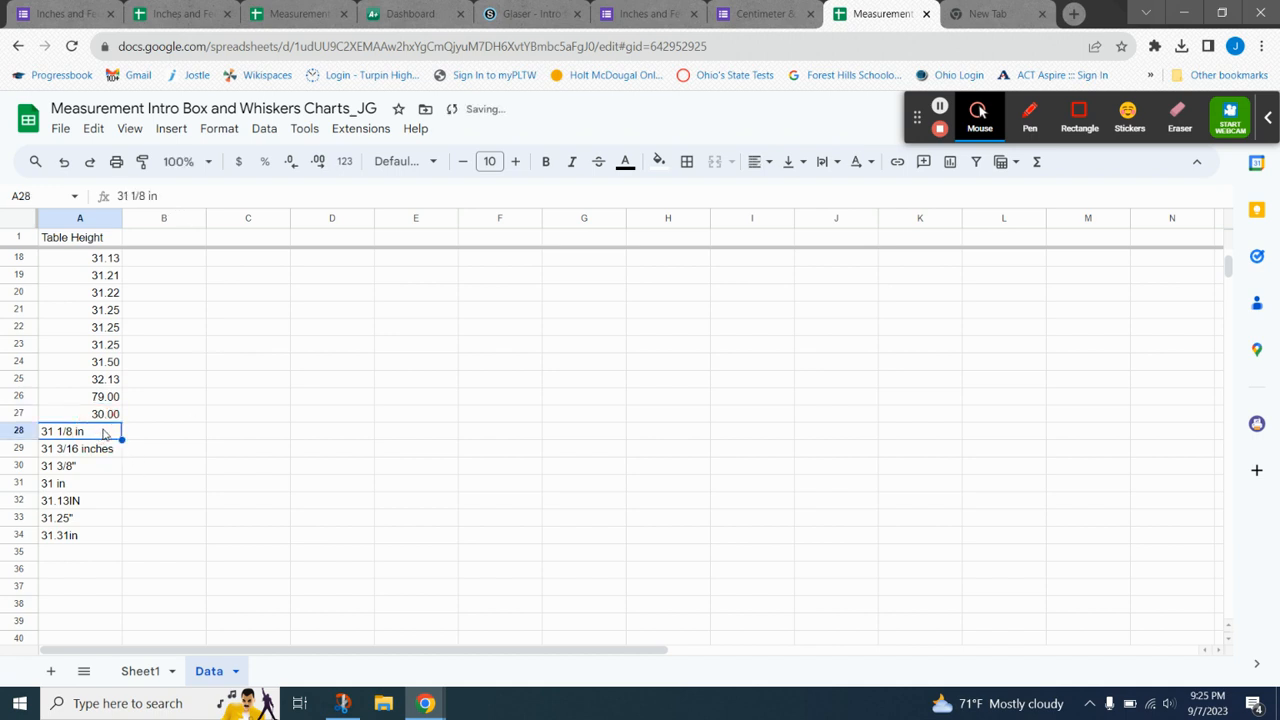
# - Convert the entry in A28 to the formula =31 +(1/8), removing the inch unit
pyautogui.click(195, 196)
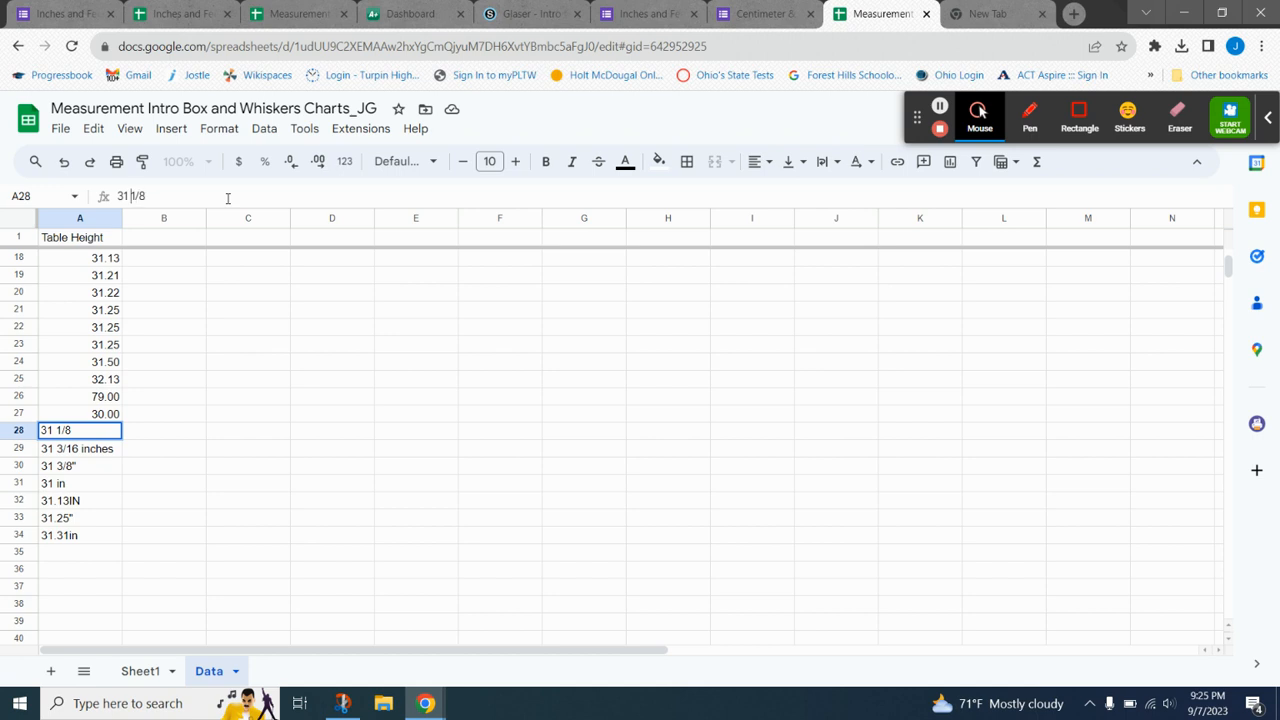
pyautogui.write('+')
pyautogui.write('(')
pyautogui.write('=')
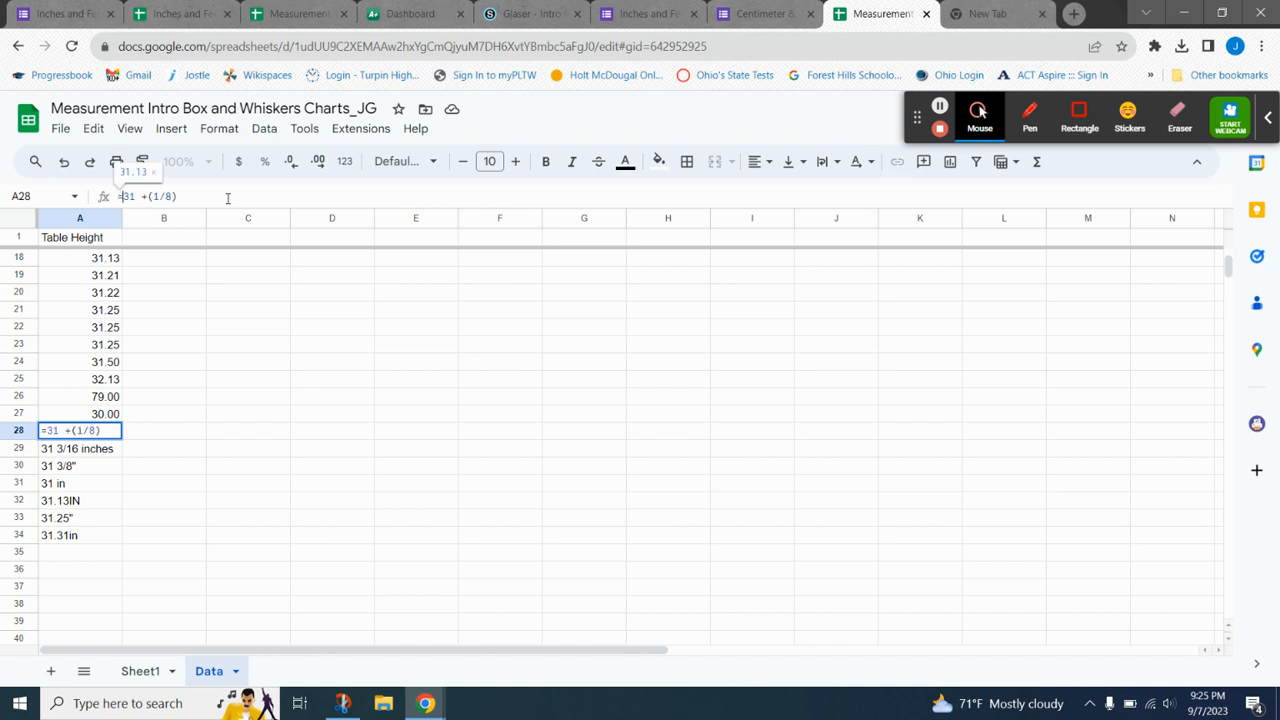
pyautogui.press('Return')
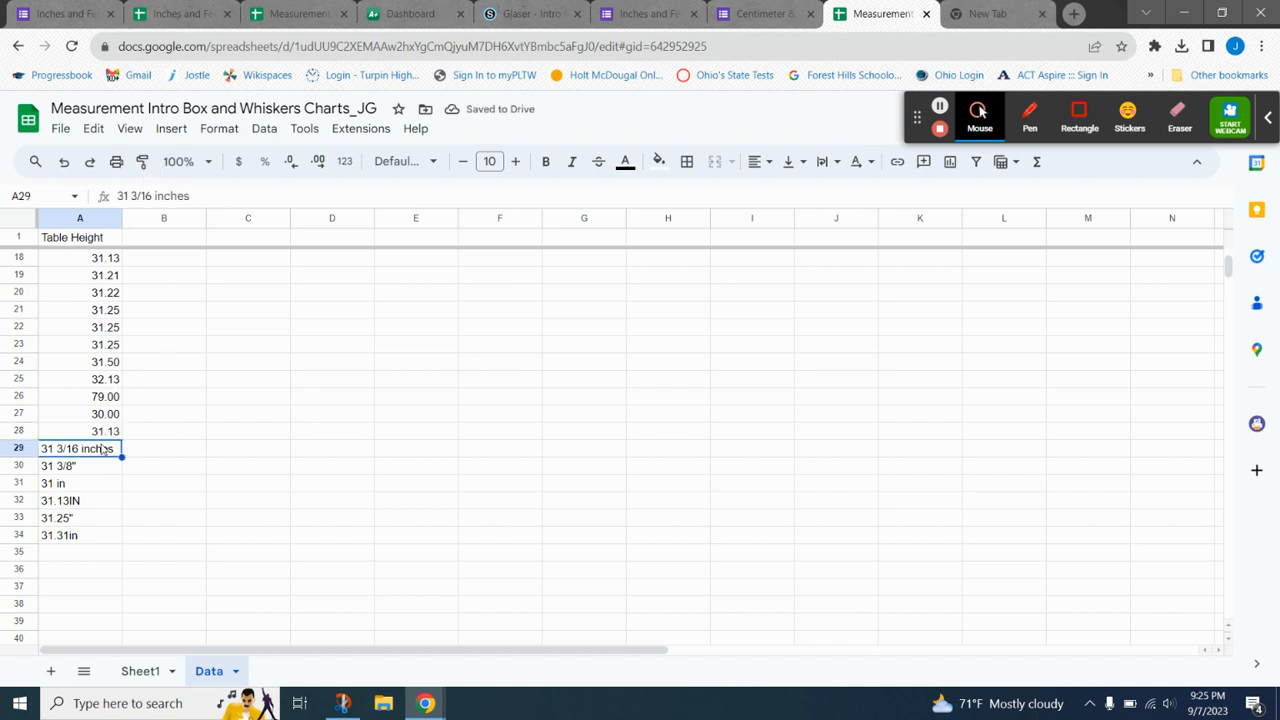
# - Strip the inches text from A29 and rewrite the entry as the formula =31 +(3/16)
pyautogui.click(101, 453)
pyautogui.click(206, 197)
pyautogui.press('BackSpace')
pyautogui.press('BackSpace')
pyautogui.press('BackSpace')
pyautogui.press('BackSpace')
pyautogui.press('BackSpace')
pyautogui.press('BackSpace')
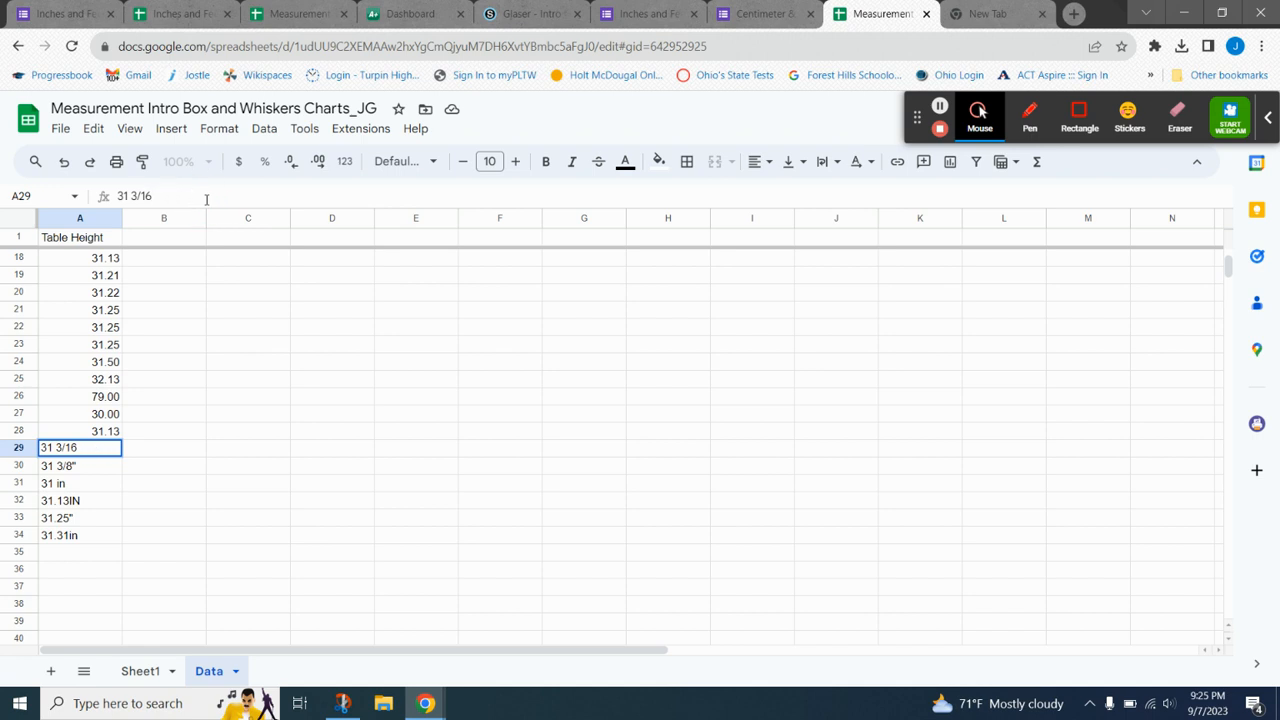
pyautogui.press('Left')
pyautogui.press('Left')
pyautogui.press('Left')
pyautogui.write('(+')
pyautogui.press('Home')
pyautogui.write('=')
pyautogui.press('Return')
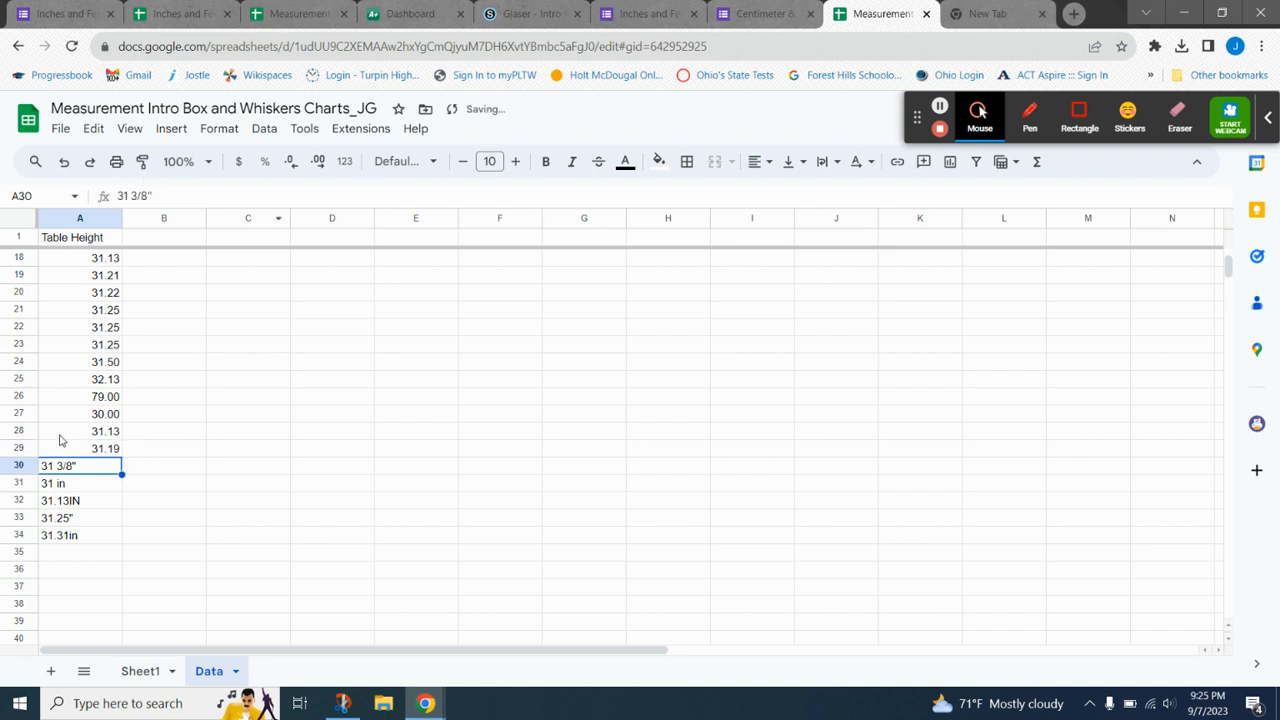
# - Remove the inch mark from A30 and rewrite the entry as the formula =31 +(3/8)
pyautogui.click(166, 196)
pyautogui.press('BackSpace')
pyautogui.press('BackSpace')
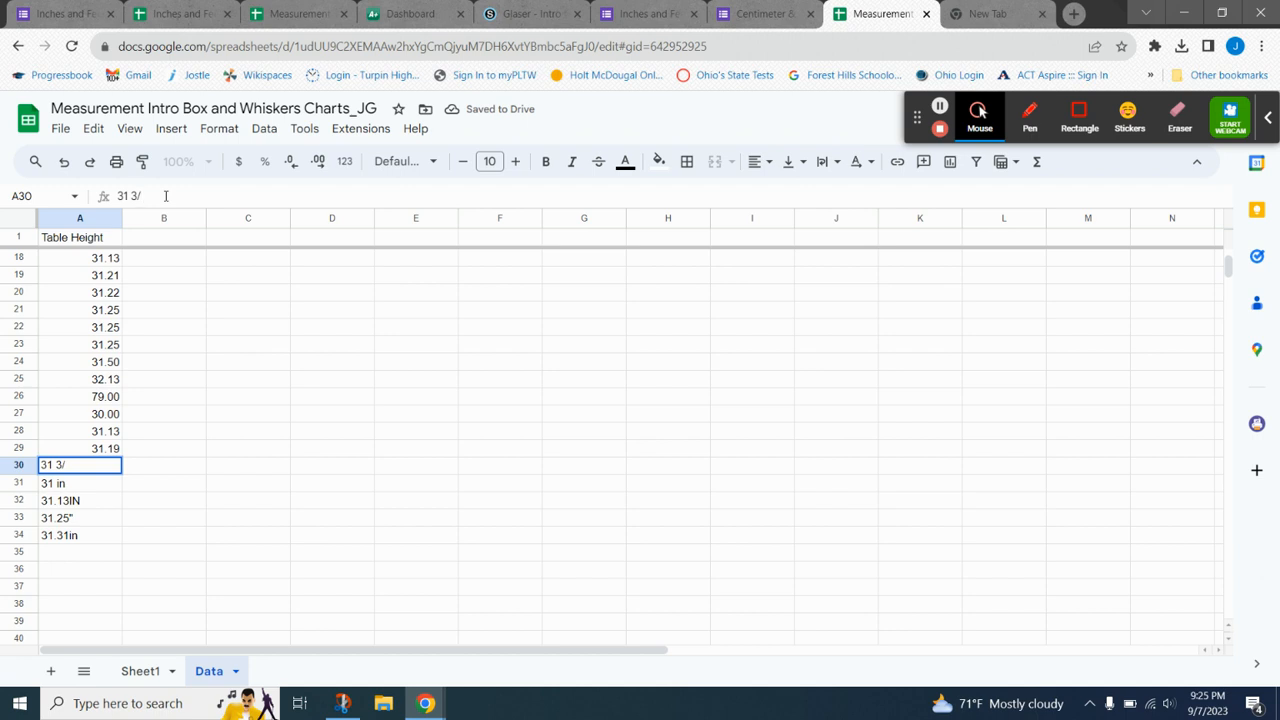
pyautogui.write('8')
pyautogui.write('+(')
pyautogui.press('Right')
pyautogui.press('Right')
pyautogui.press('Right')
pyautogui.write(')')
pyautogui.press('Home')
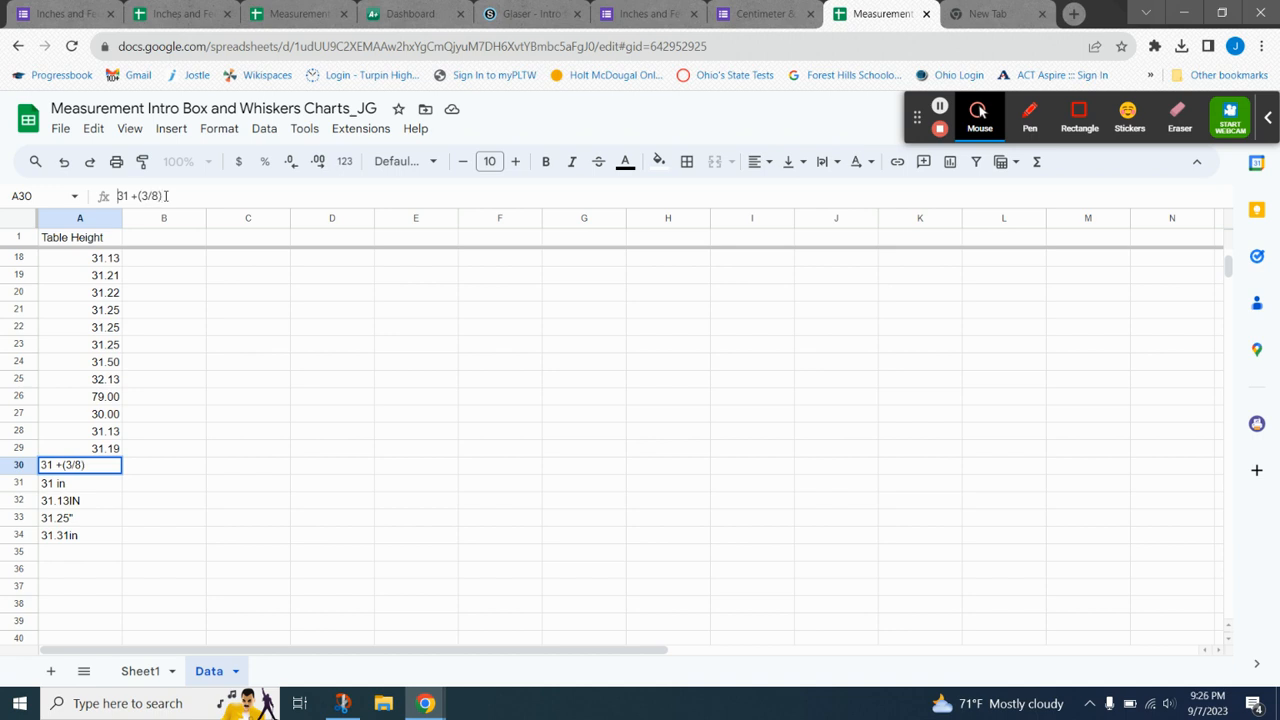
pyautogui.write('=')
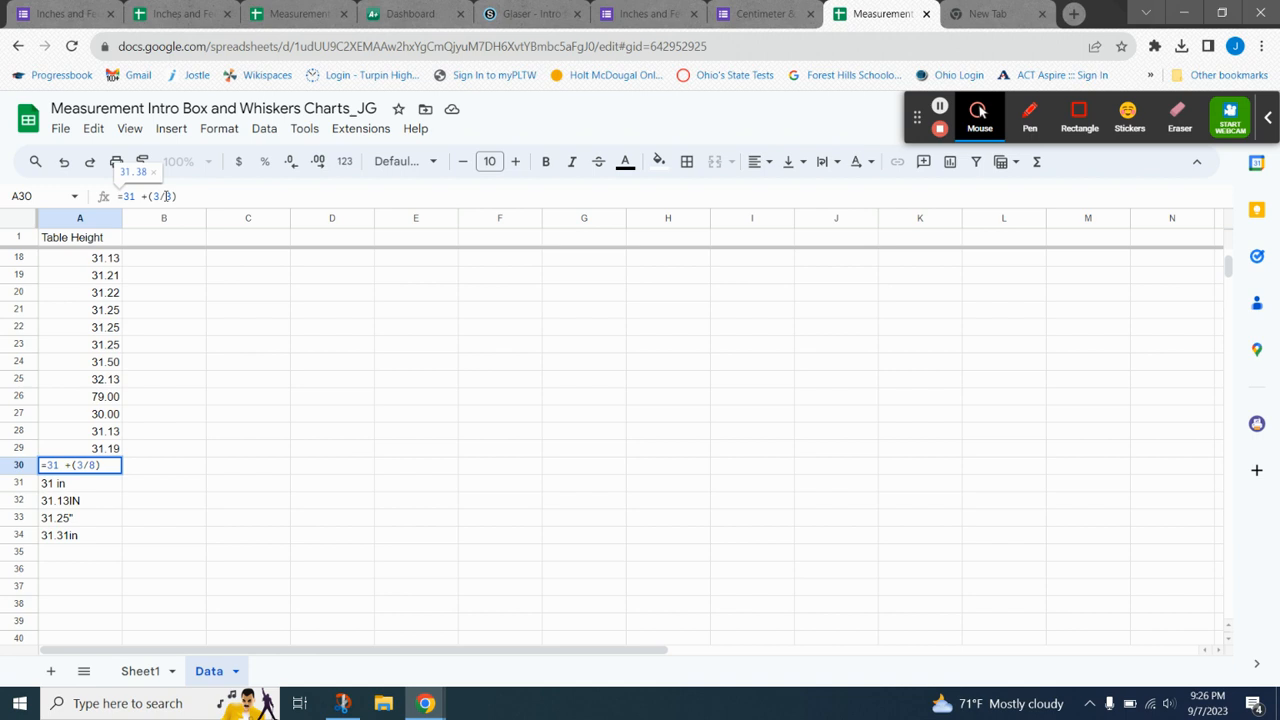
pyautogui.press('Return')
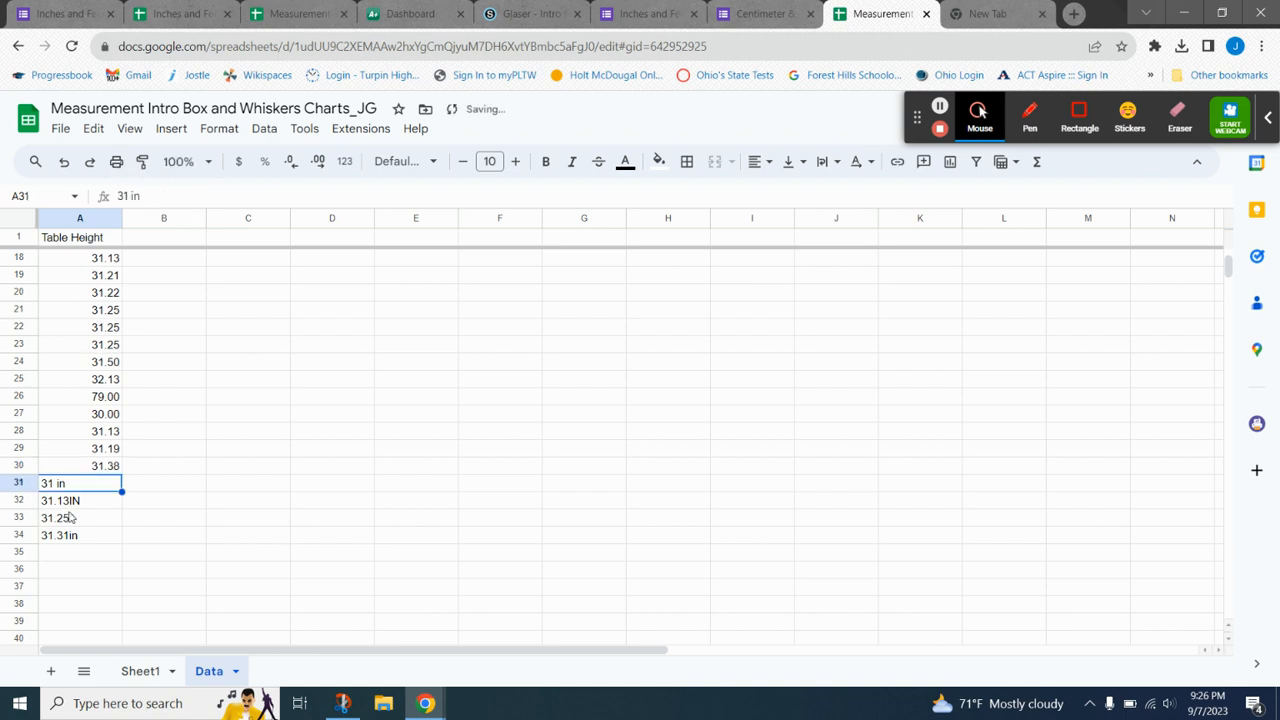
# - Clear the remaining text entries with inch units at the end of column A, covering A31:A36
pyautogui.click(77, 568)
pyautogui.keyDown('shift'); pyautogui.click(78, 498); pyautogui.keyUp('shift')
pyautogui.keyDown('shift'); pyautogui.click(76, 483); pyautogui.keyUp('shift')
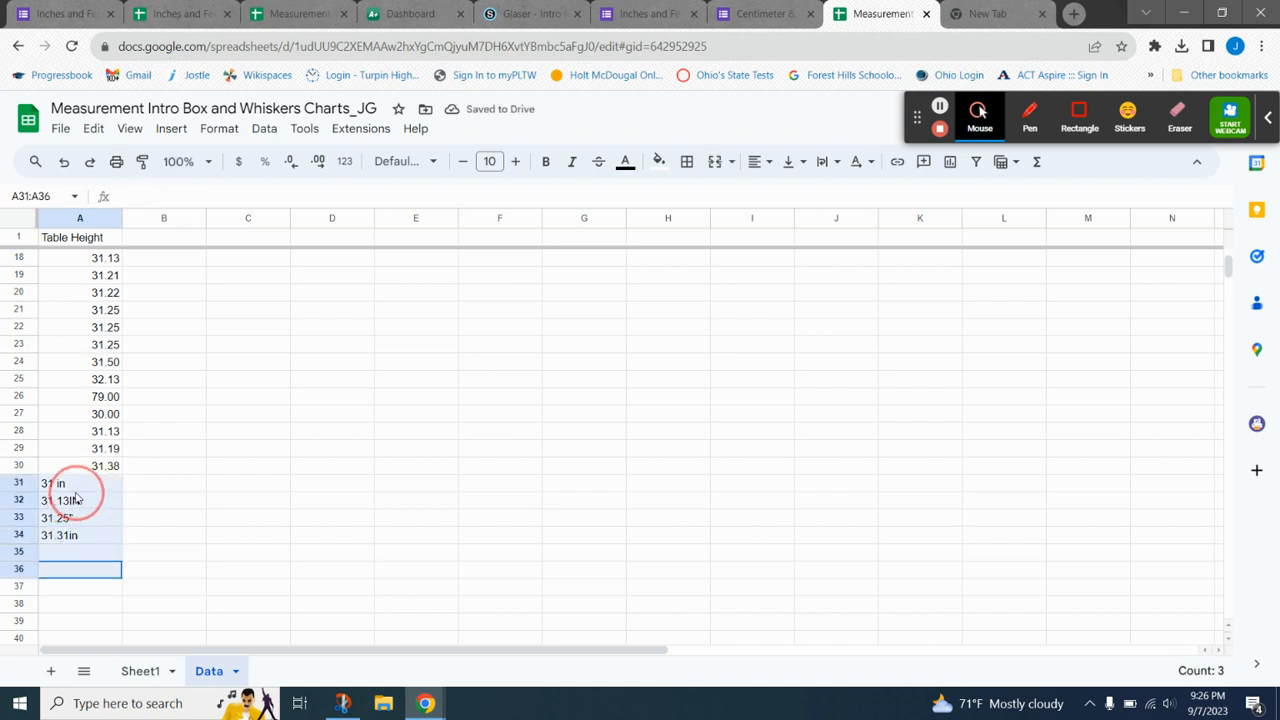
pyautogui.press('Delete')
pyautogui.click(335, 499)
# - Enter the row label Data in cell B2
pyautogui.scroll(4, 295, 475)
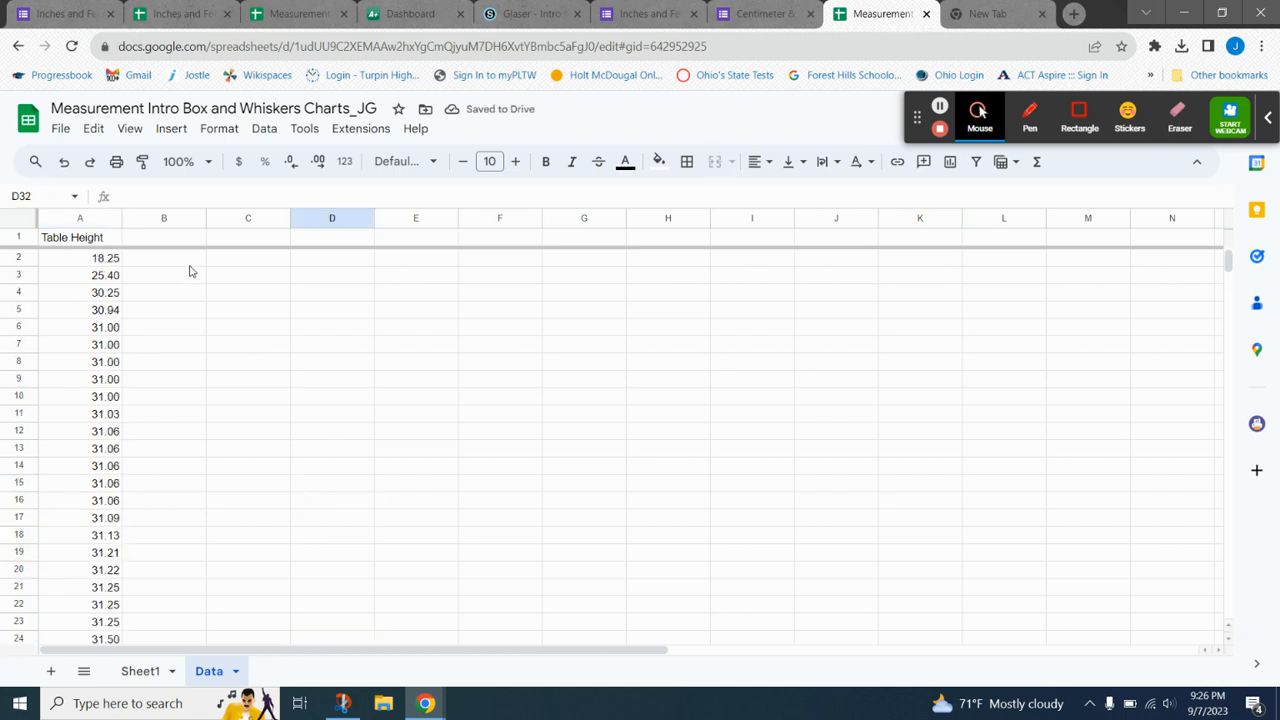
pyautogui.click(171, 260)
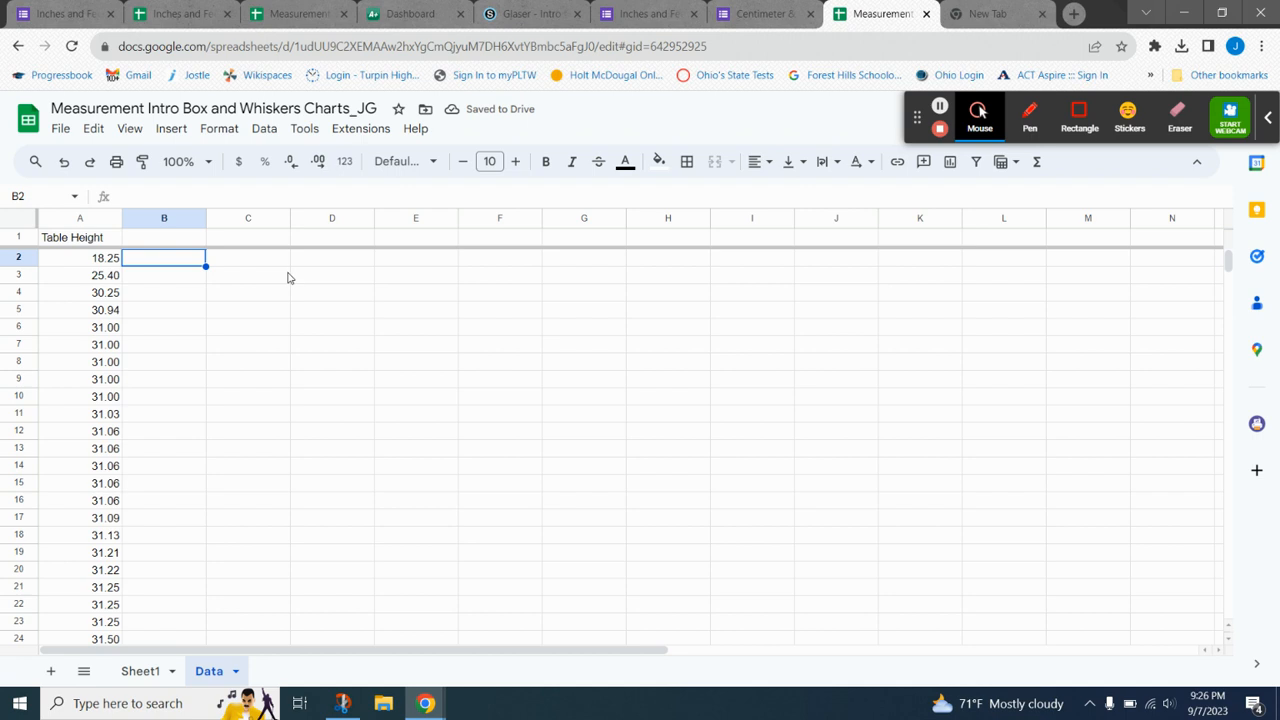
pyautogui.write('Data')
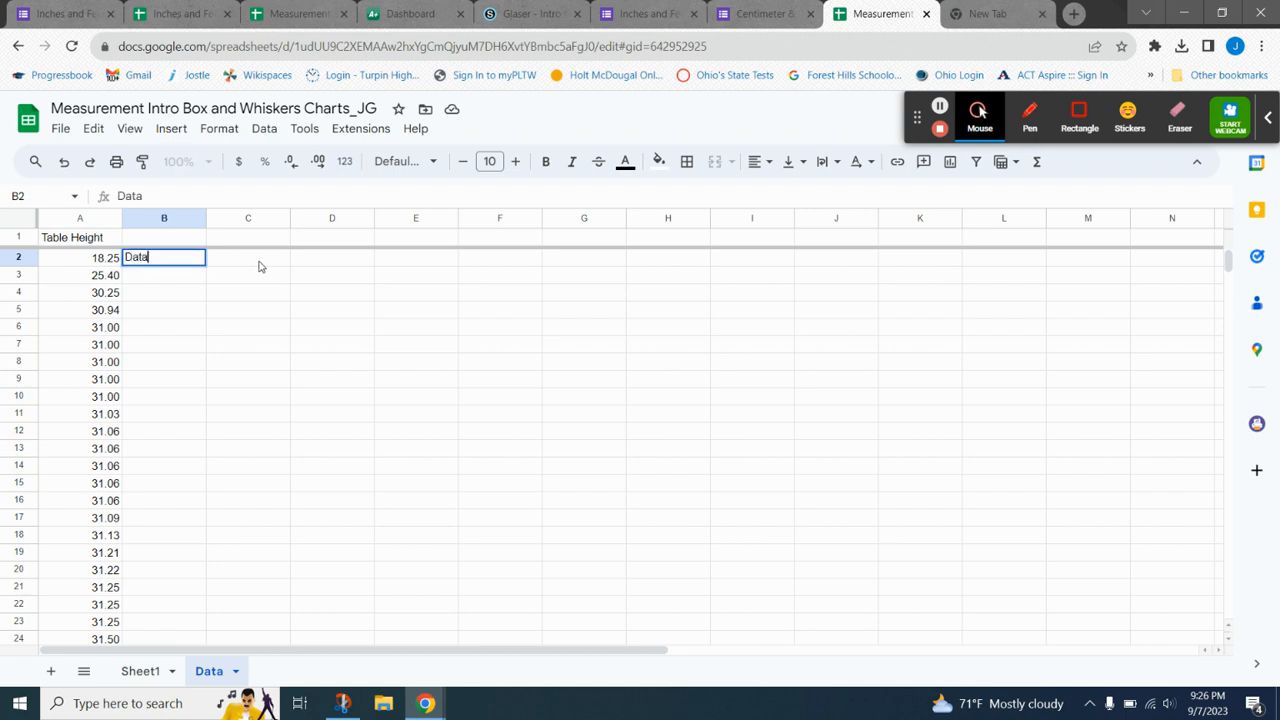
pyautogui.click(262, 263)
# - Enter the headers Min, Q1, Median, Q3 and Max across cells C1 to G1
pyautogui.click(260, 237)
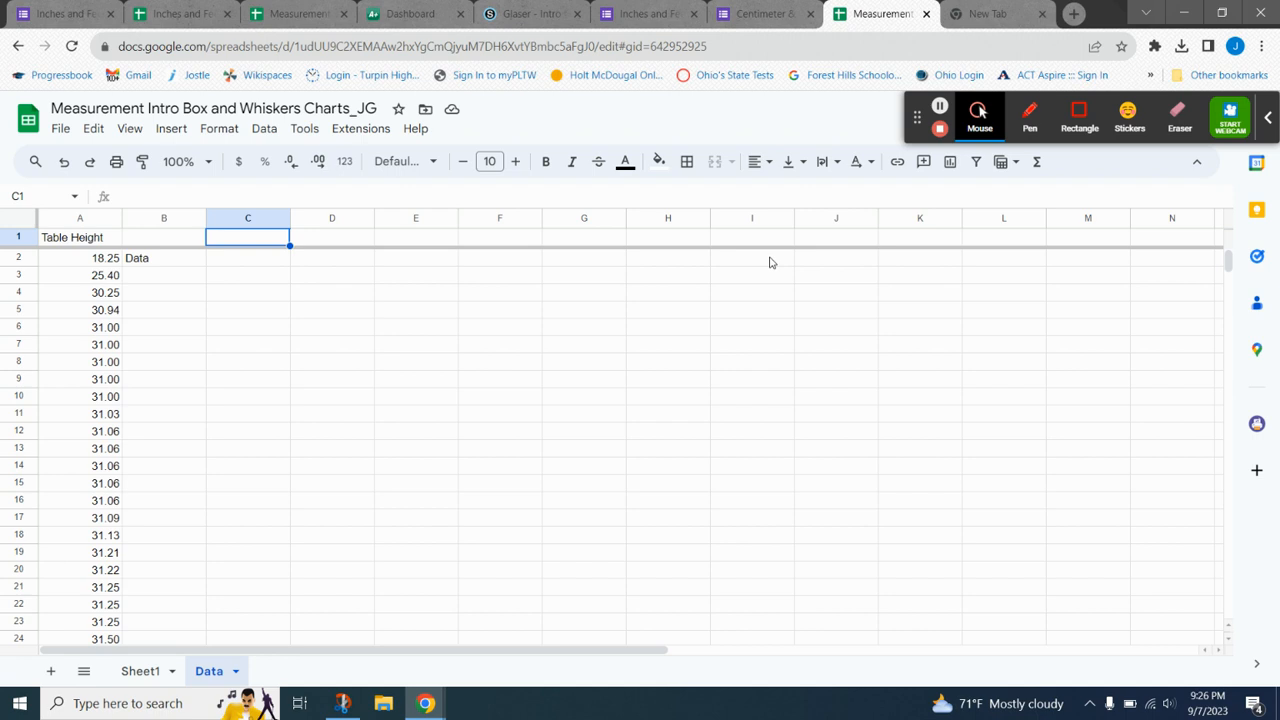
pyautogui.write('Min')
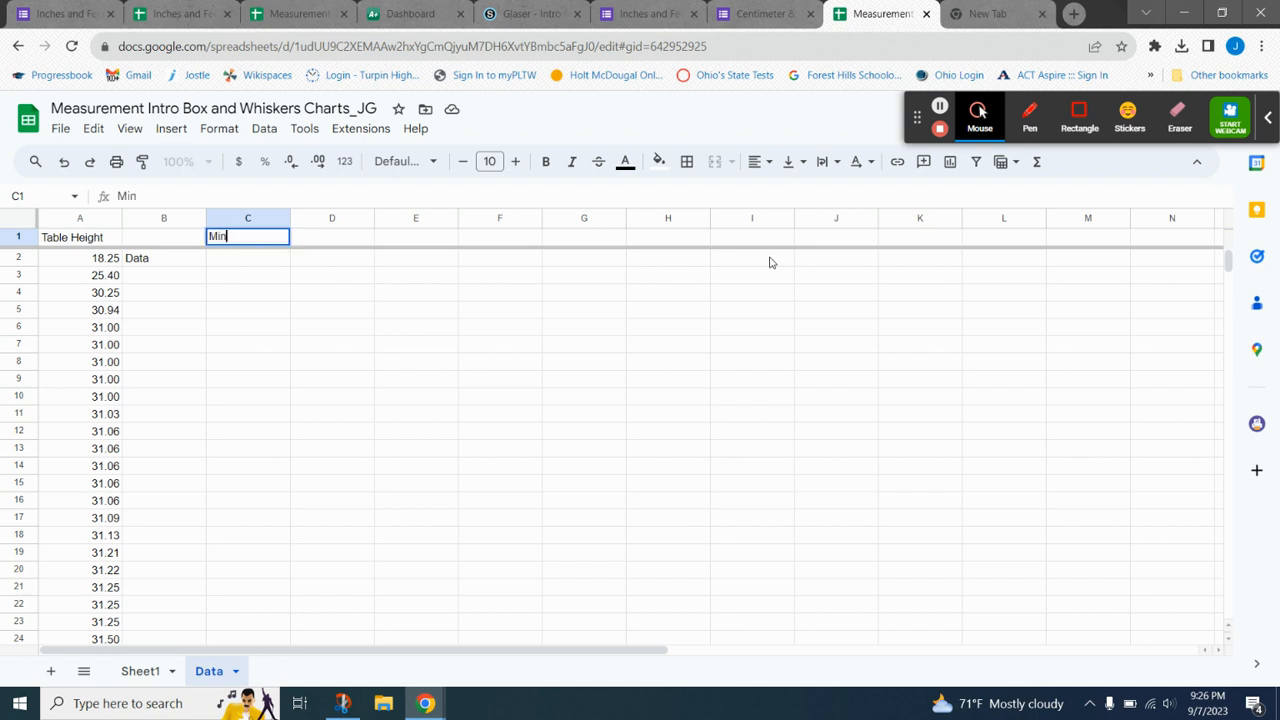
pyautogui.press('Tab')
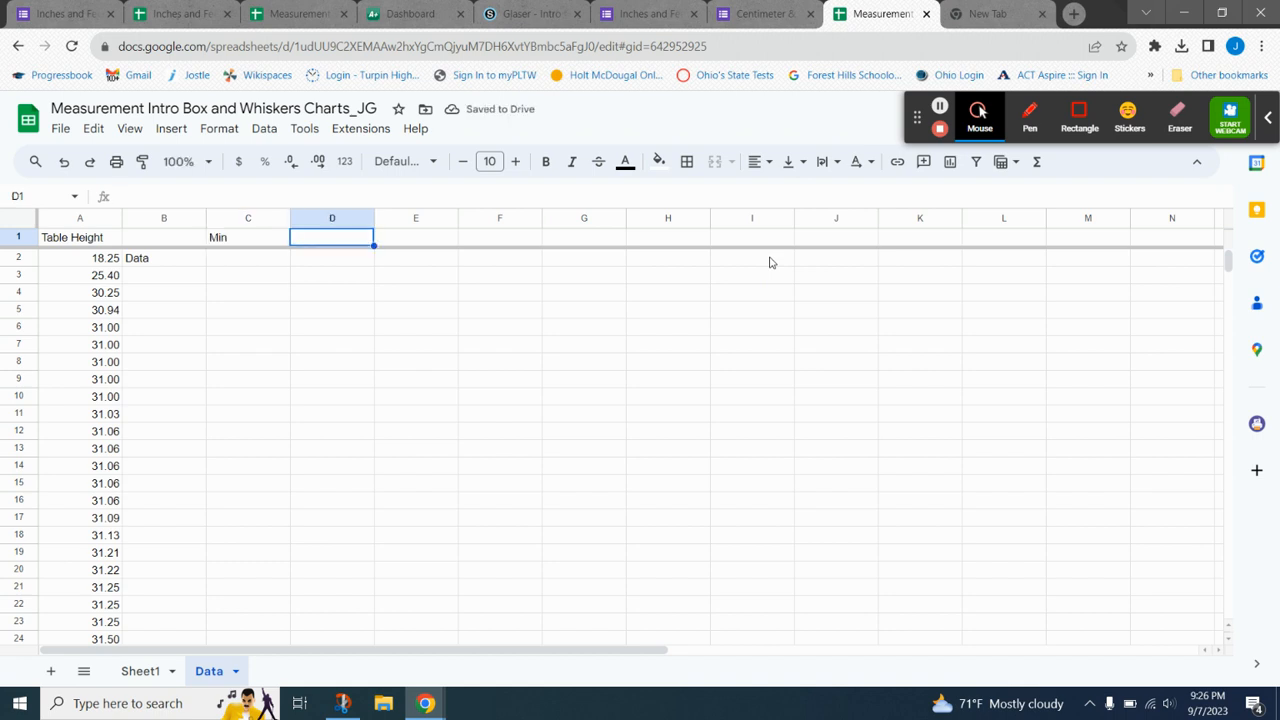
pyautogui.write('Q1')
pyautogui.press('Tab')
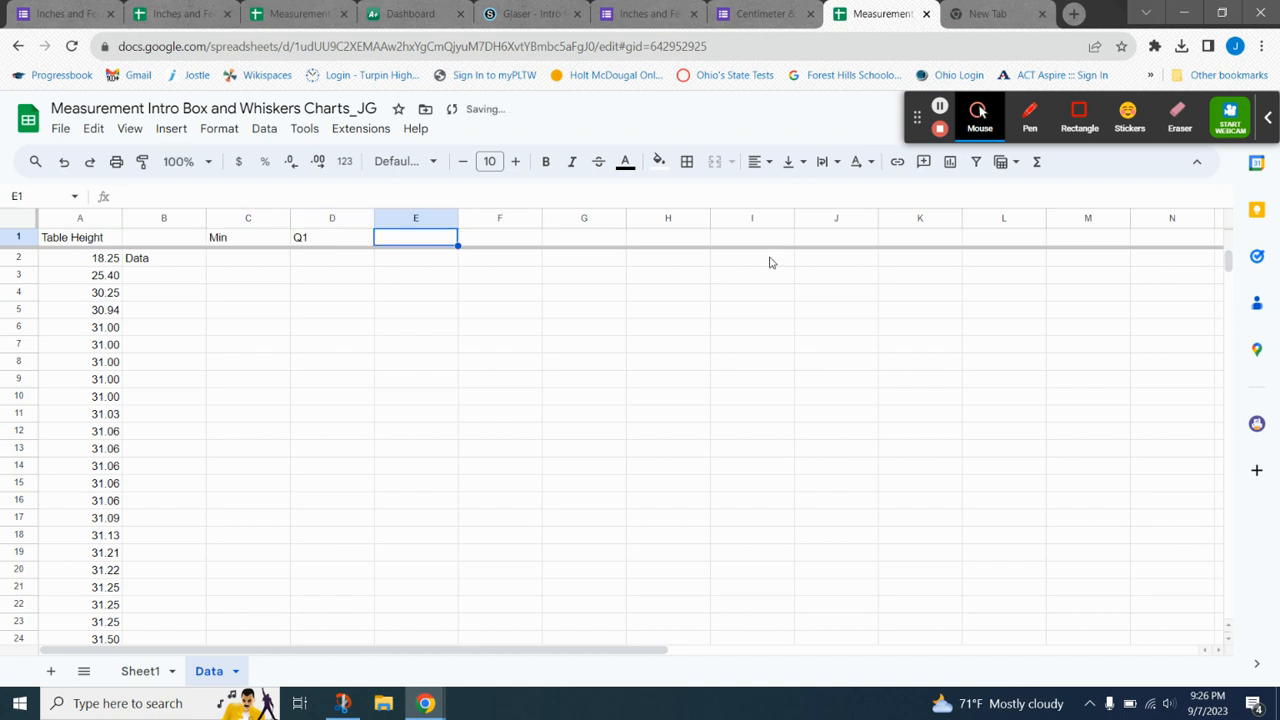
pyautogui.write('Median')
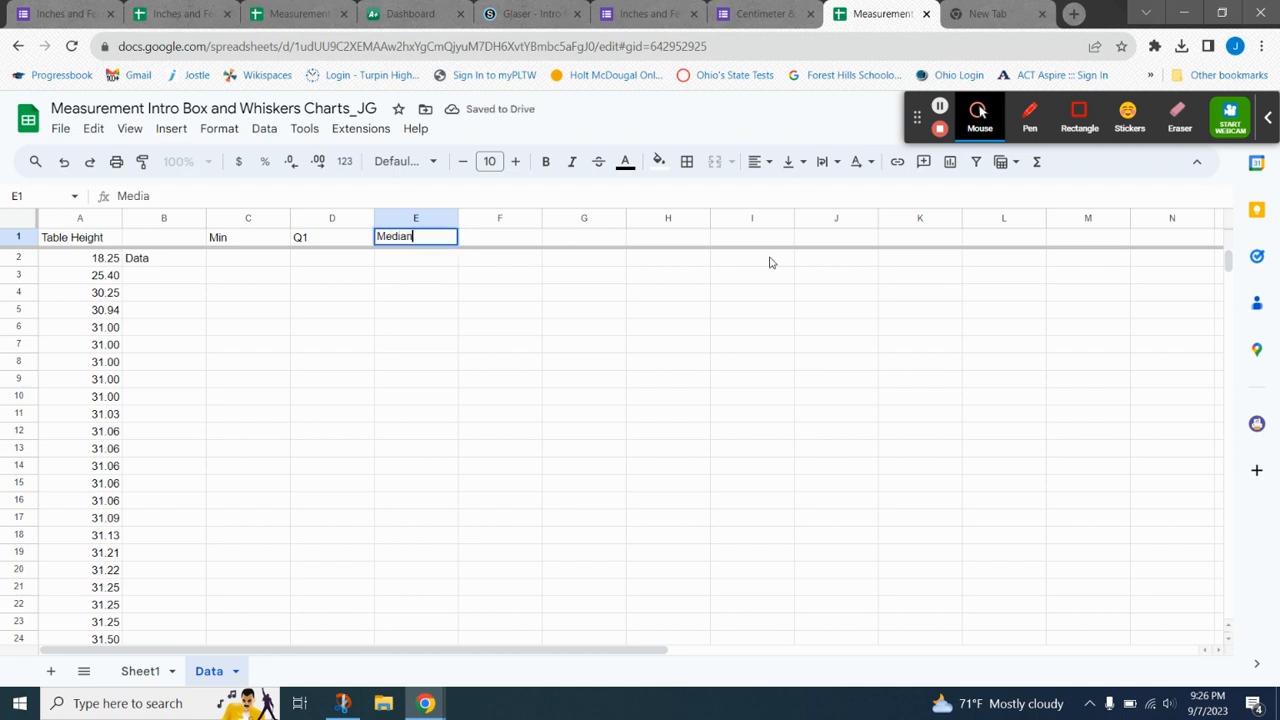
pyautogui.press('Tab')
pyautogui.write('Q')
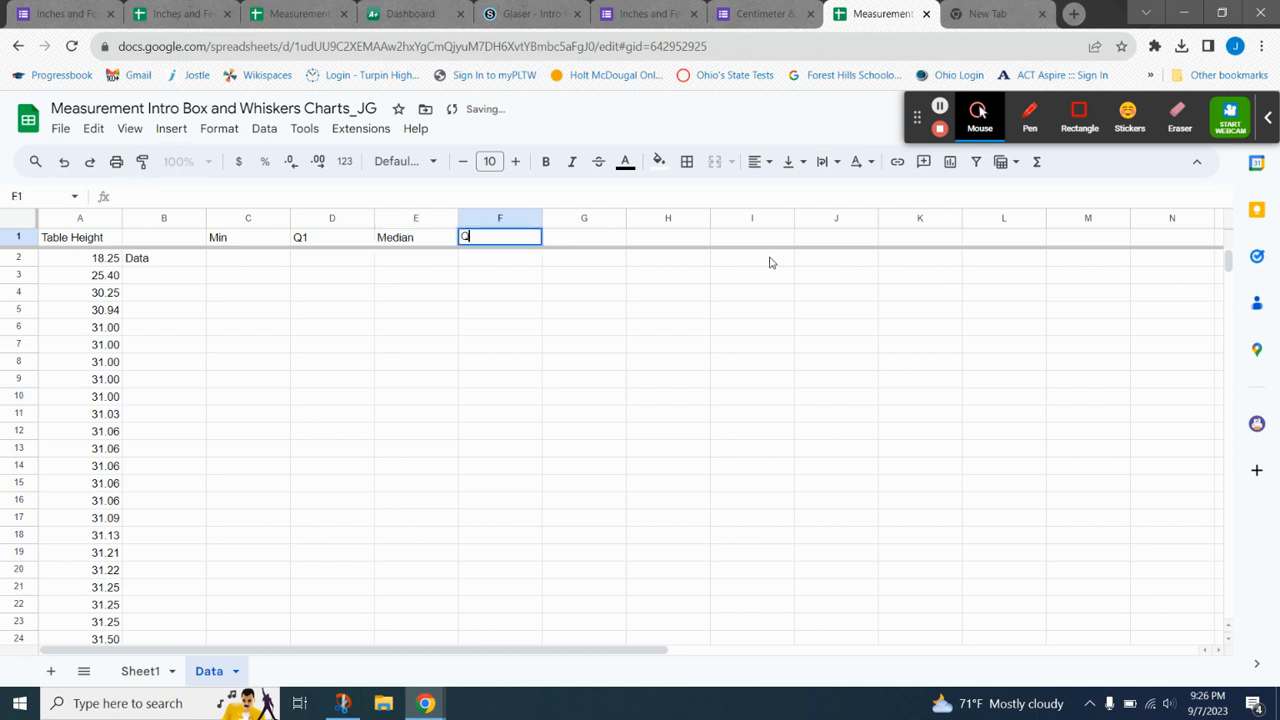
pyautogui.write('3')
pyautogui.press('Tab')
pyautogui.write('Max')
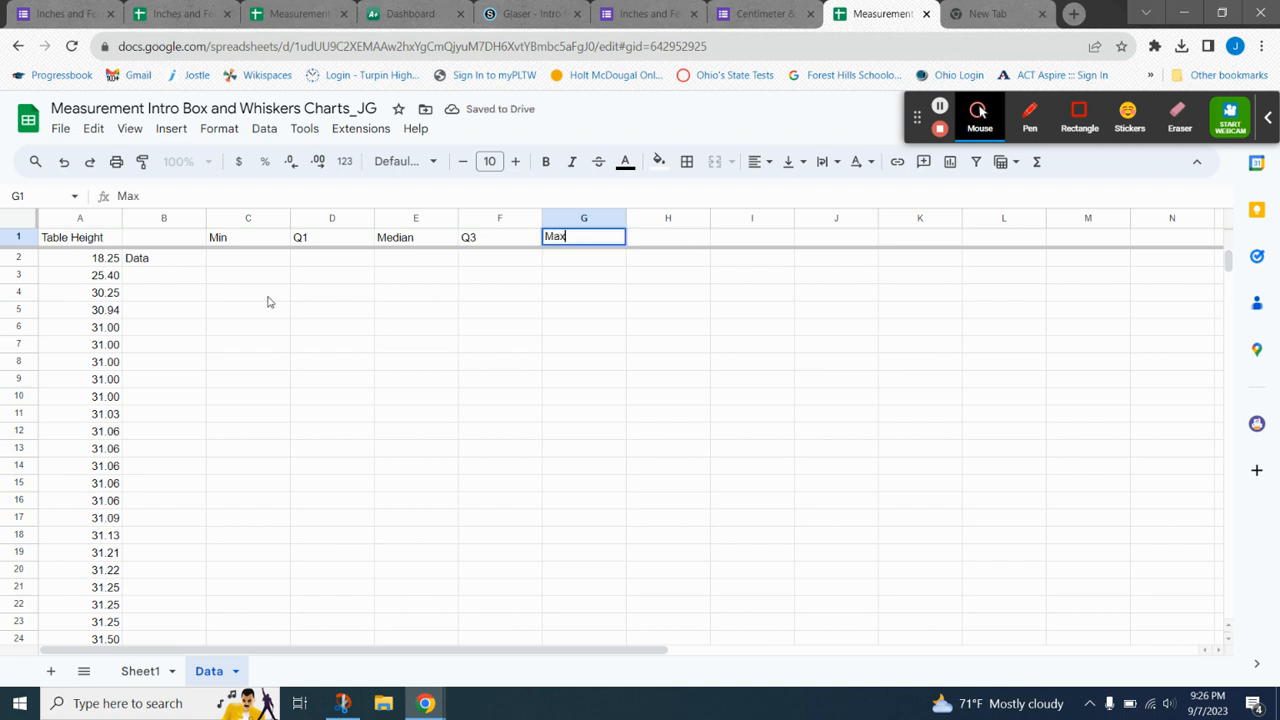
# - Enter the row labels Mode, Mean, Range and IQR down cells B4 to B7
pyautogui.click(177, 282)
pyautogui.click(205, 296)
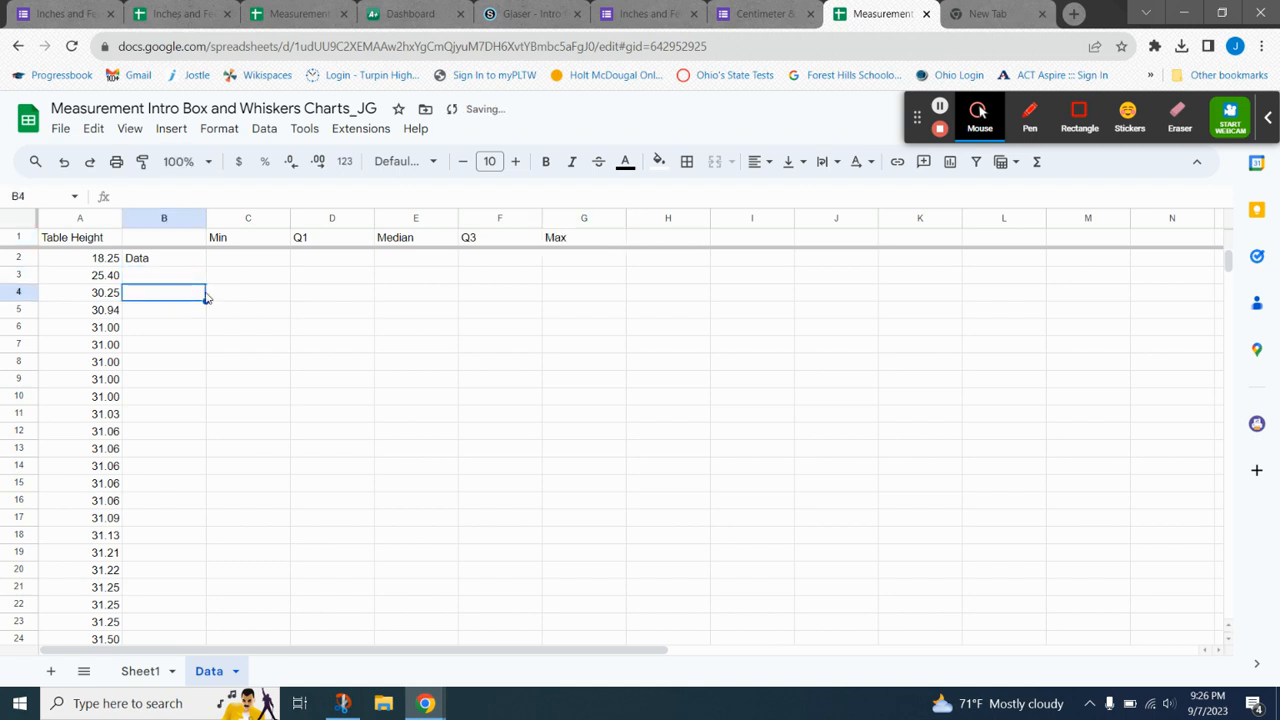
pyautogui.write('Mode')
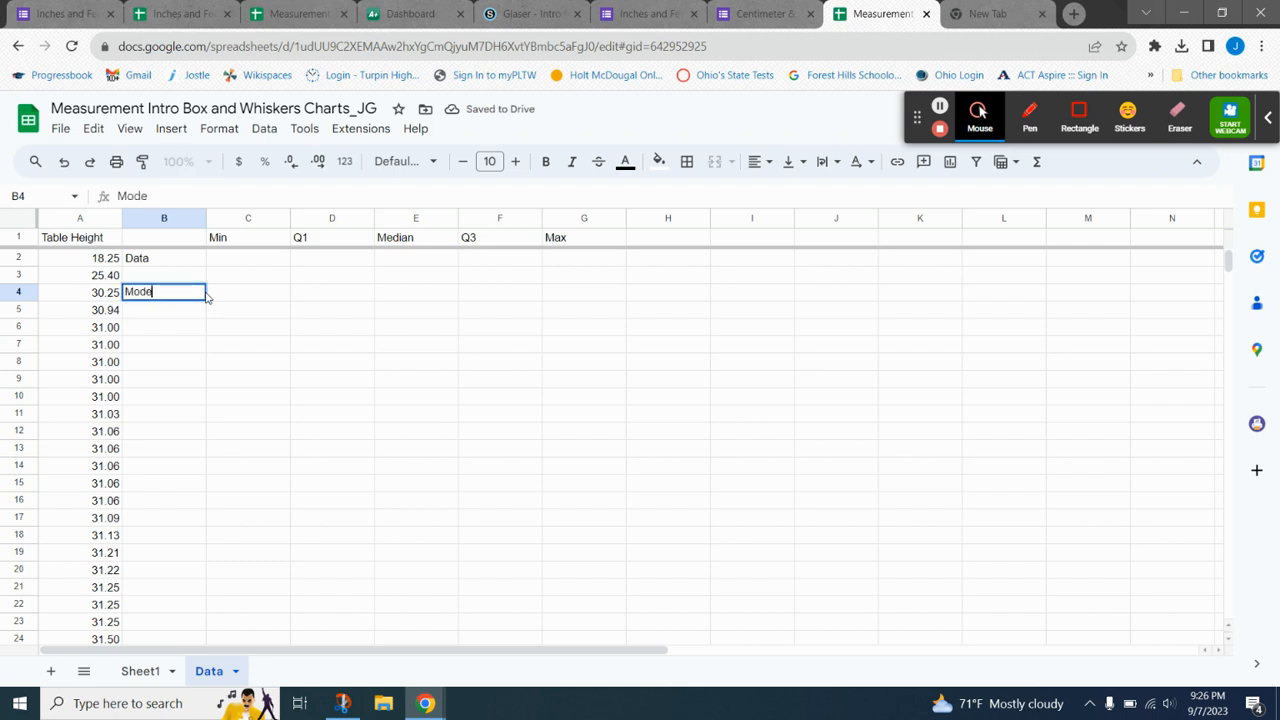
pyautogui.press('Return')
pyautogui.write('Mean')
pyautogui.press('Return')
pyautogui.write('Range')
pyautogui.press('Return')
pyautogui.write('IQR')
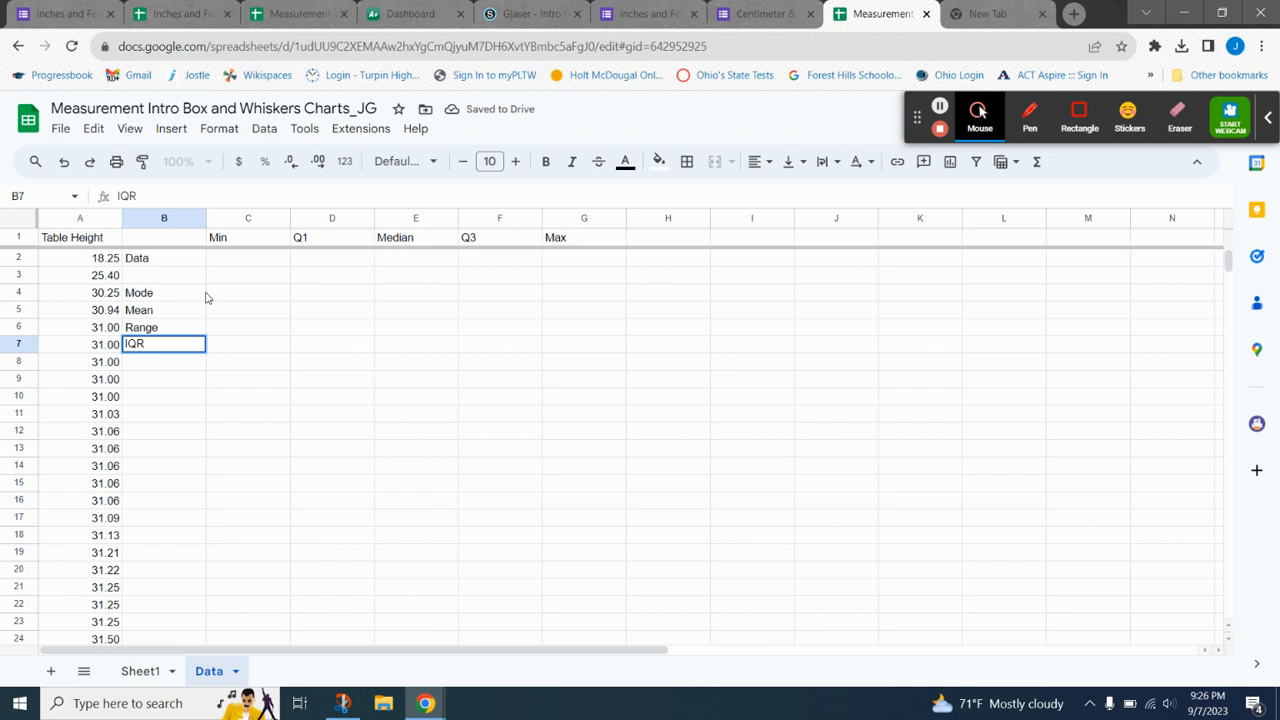
# - Calculate the minimum table height in C2 with the formula =MIN(A:A)
pyautogui.click(257, 263)
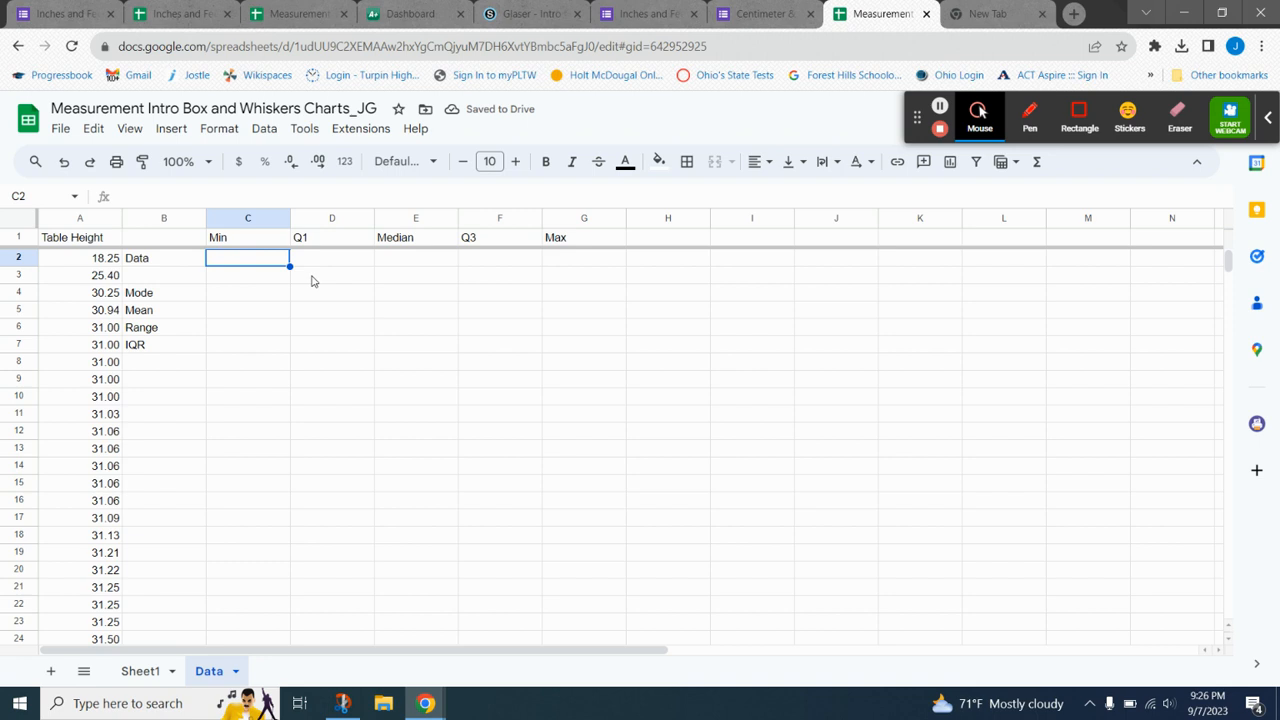
pyautogui.write('=')
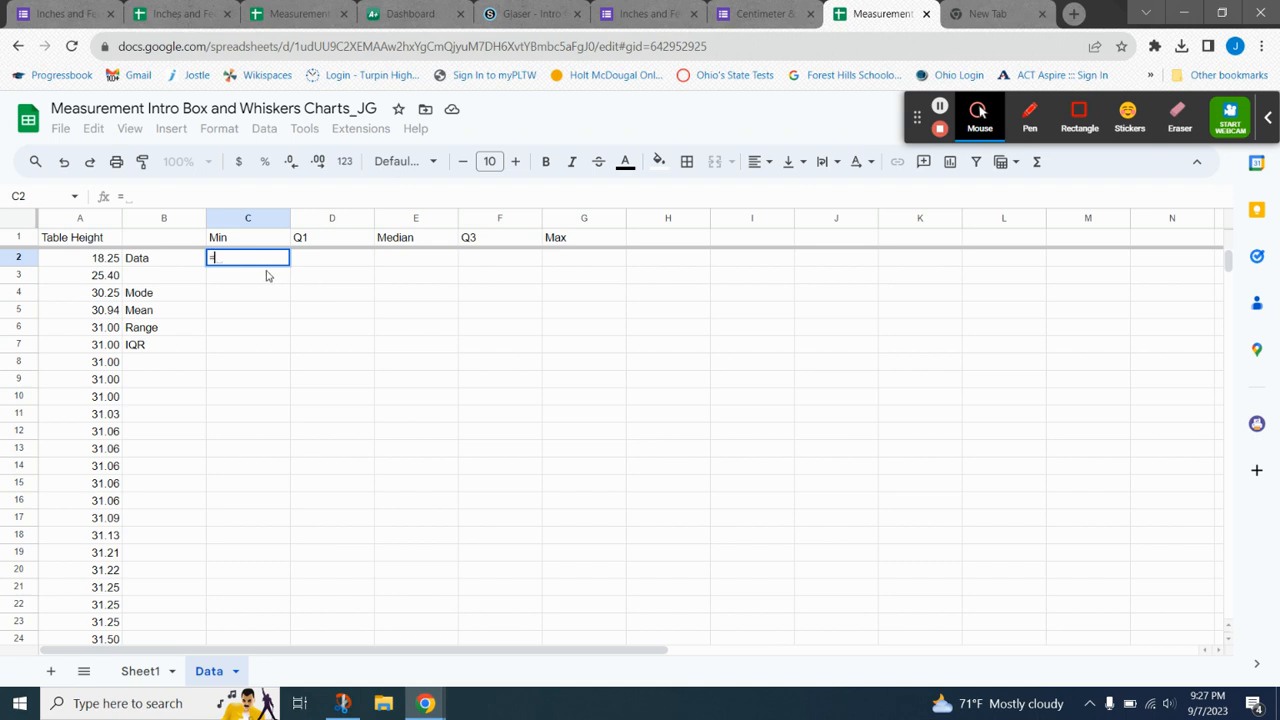
pyautogui.write('Mi')
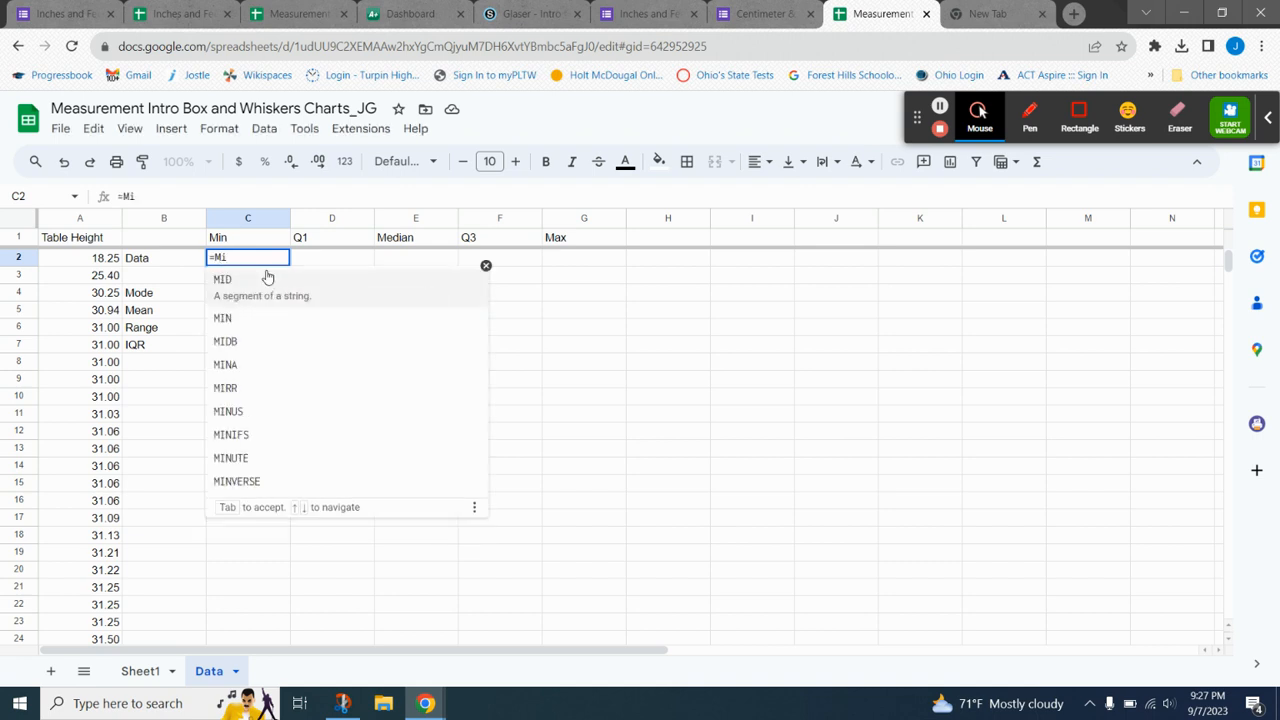
pyautogui.click(258, 322)
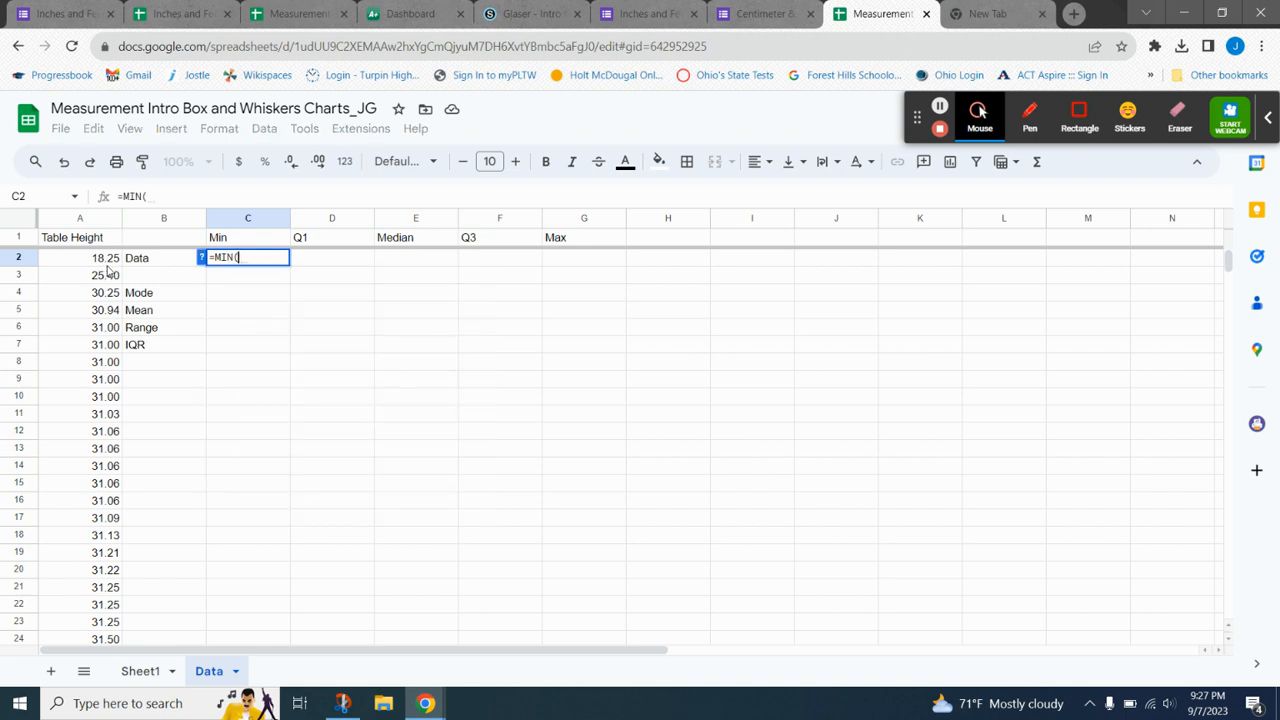
pyautogui.click(89, 218)
pyautogui.write(')')
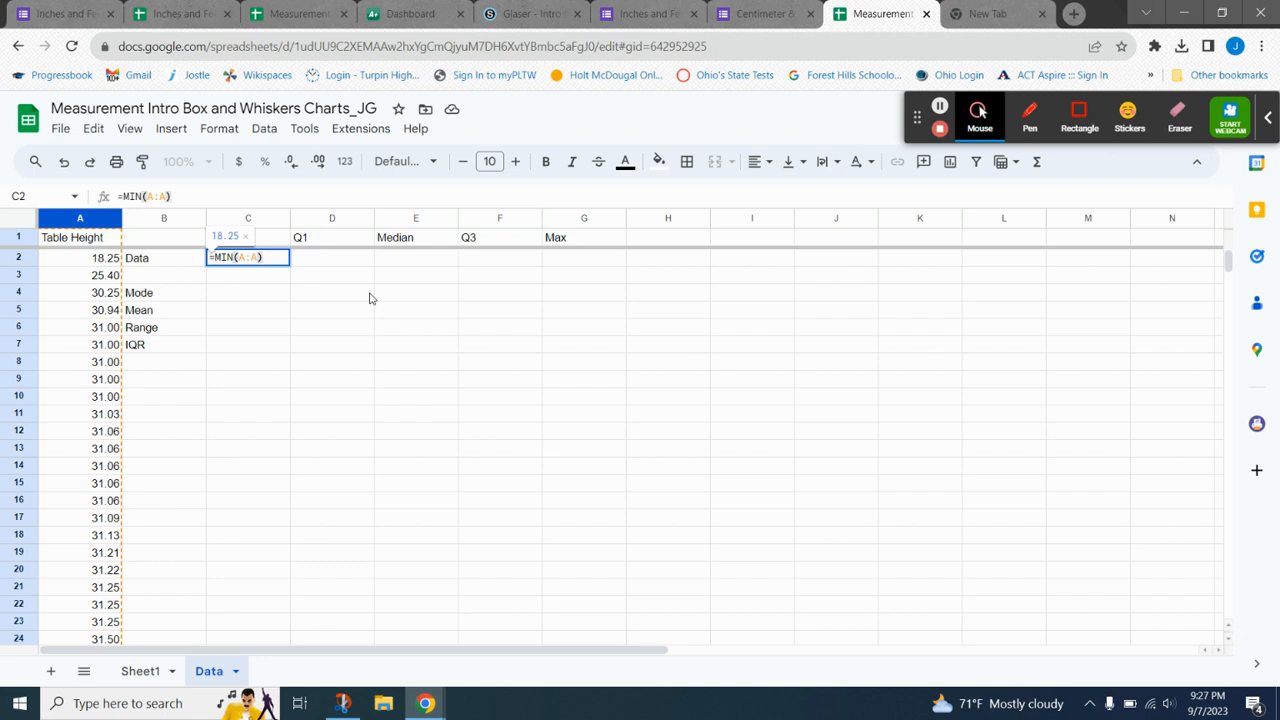
pyautogui.press('Return')
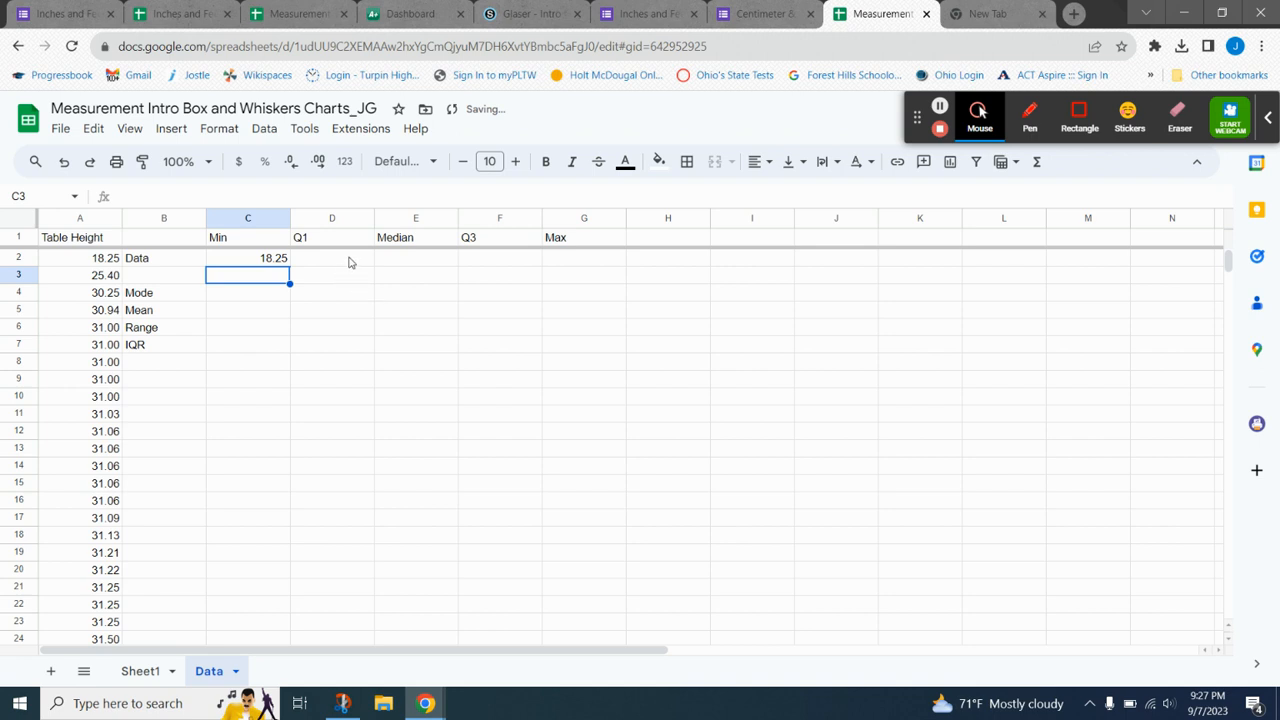
# - Calculate the first quartile of the table heights in D2 with the formula =QUARTILE(A:A,1)
pyautogui.click(349, 262)
pyautogui.click(202, 197)
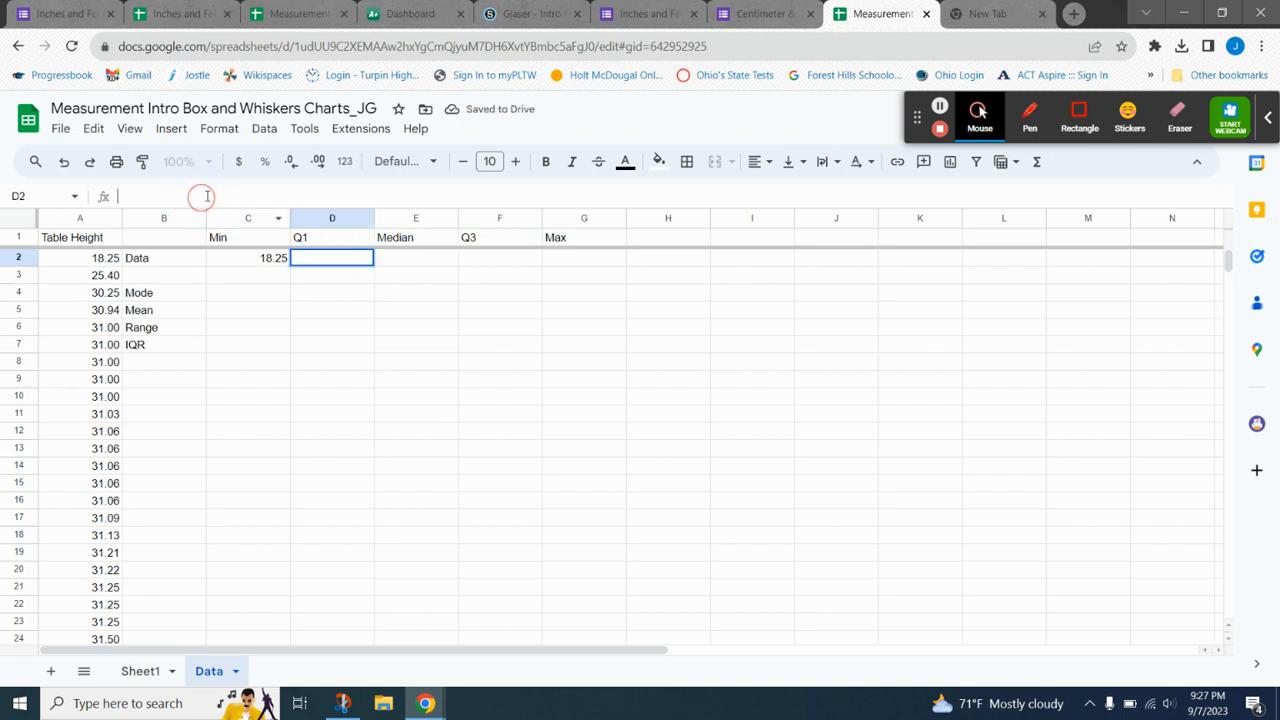
pyautogui.write('=')
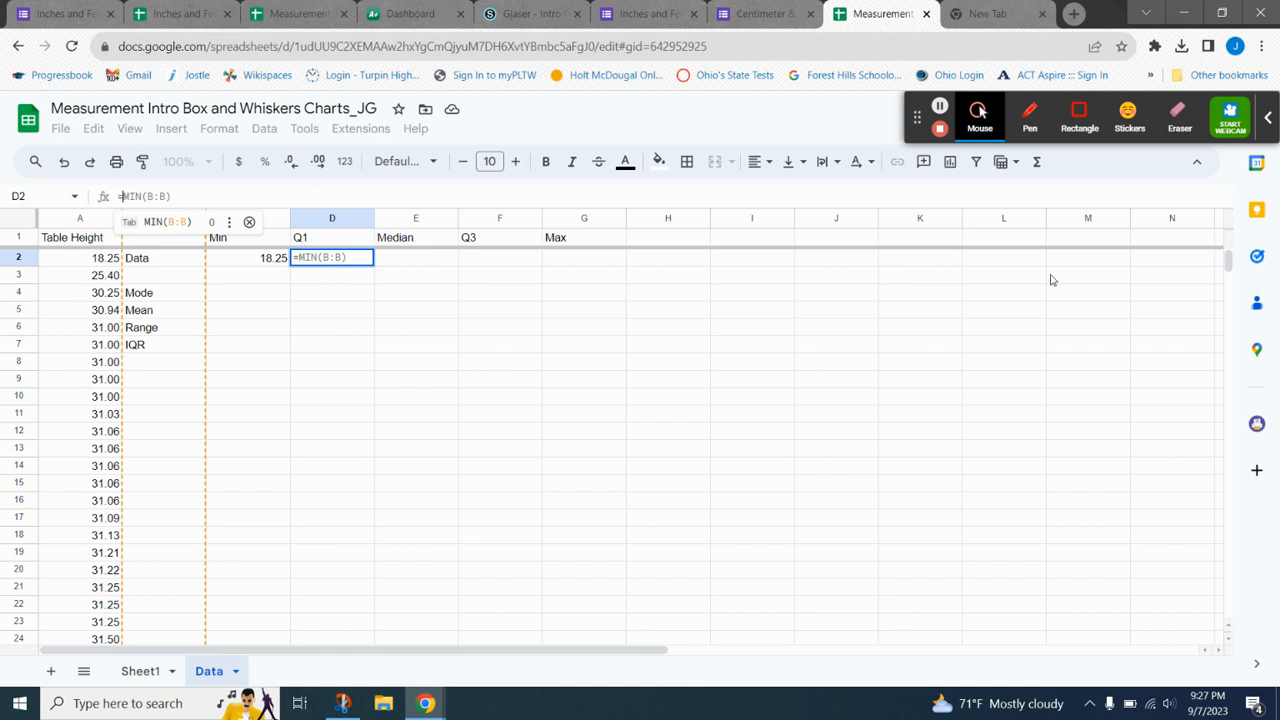
pyautogui.write('q')
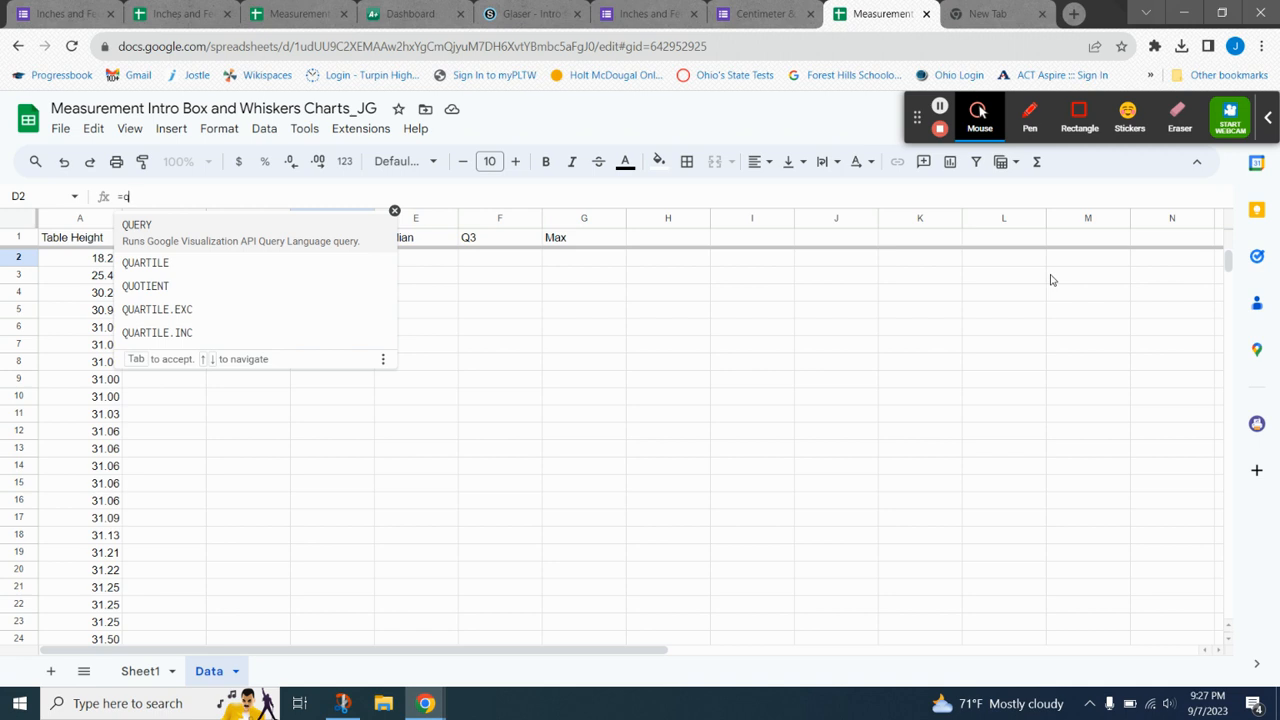
pyautogui.click(212, 254)
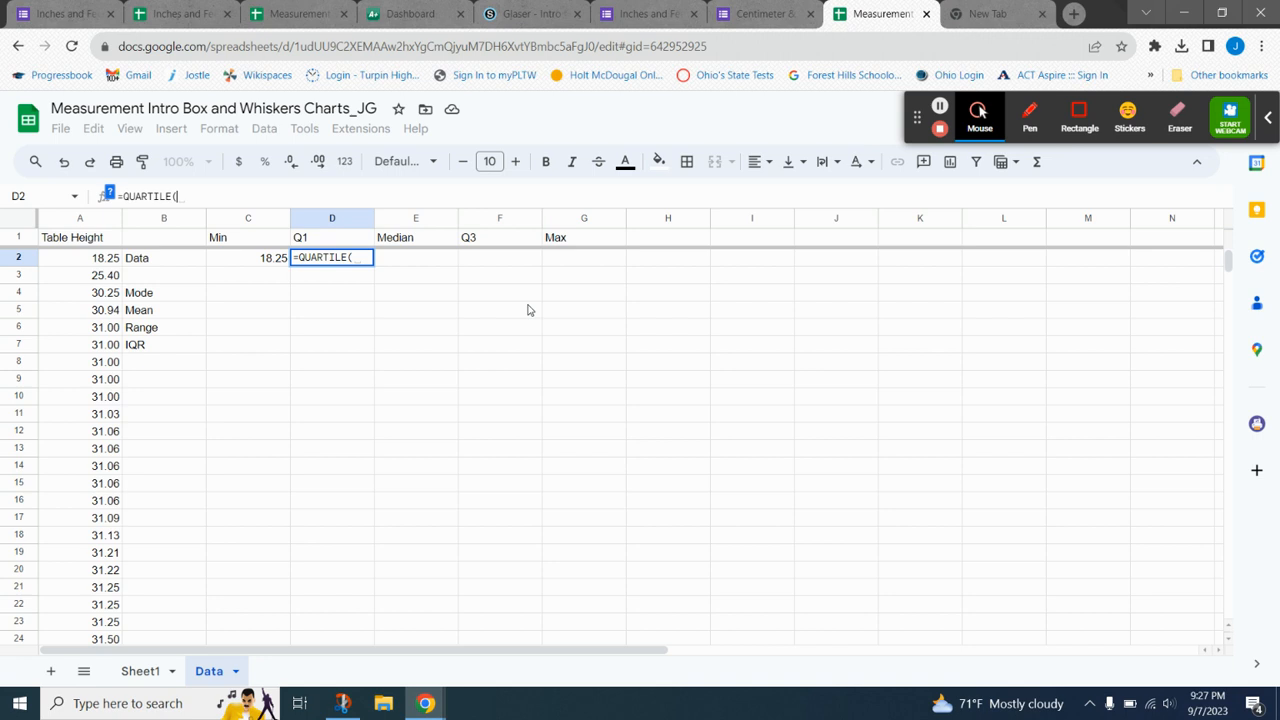
pyautogui.click(88, 222)
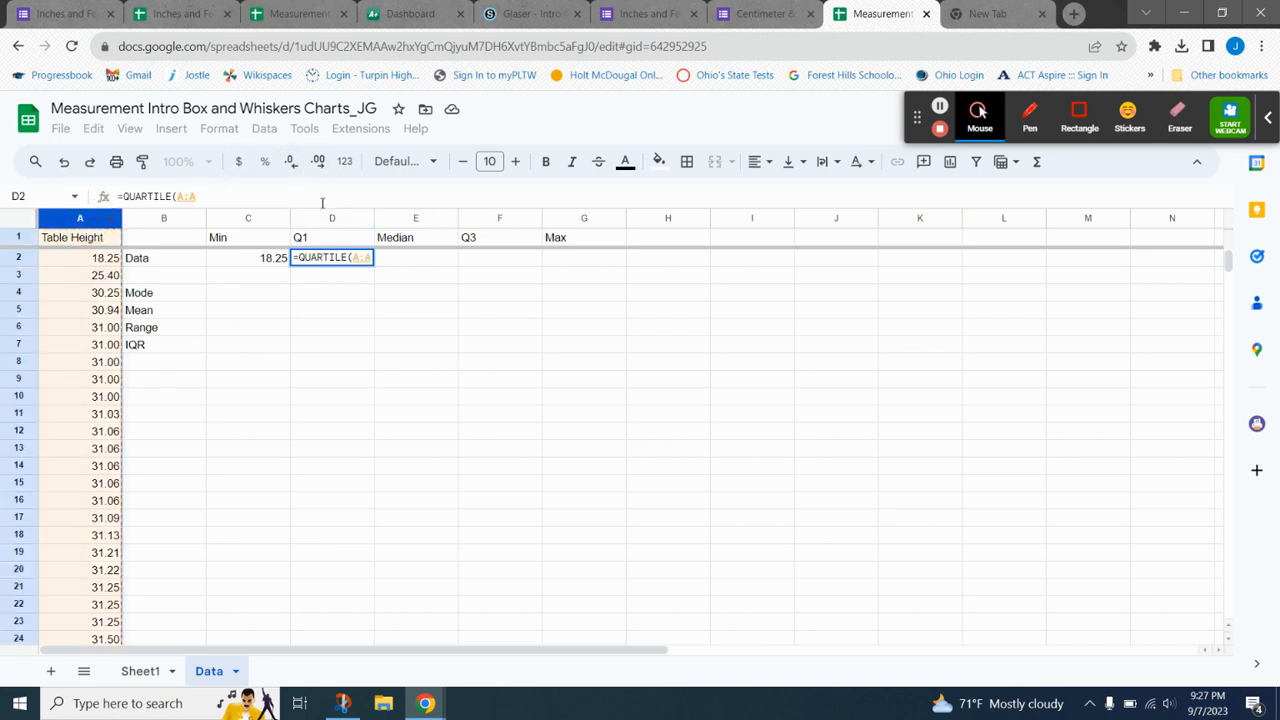
pyautogui.write(',')
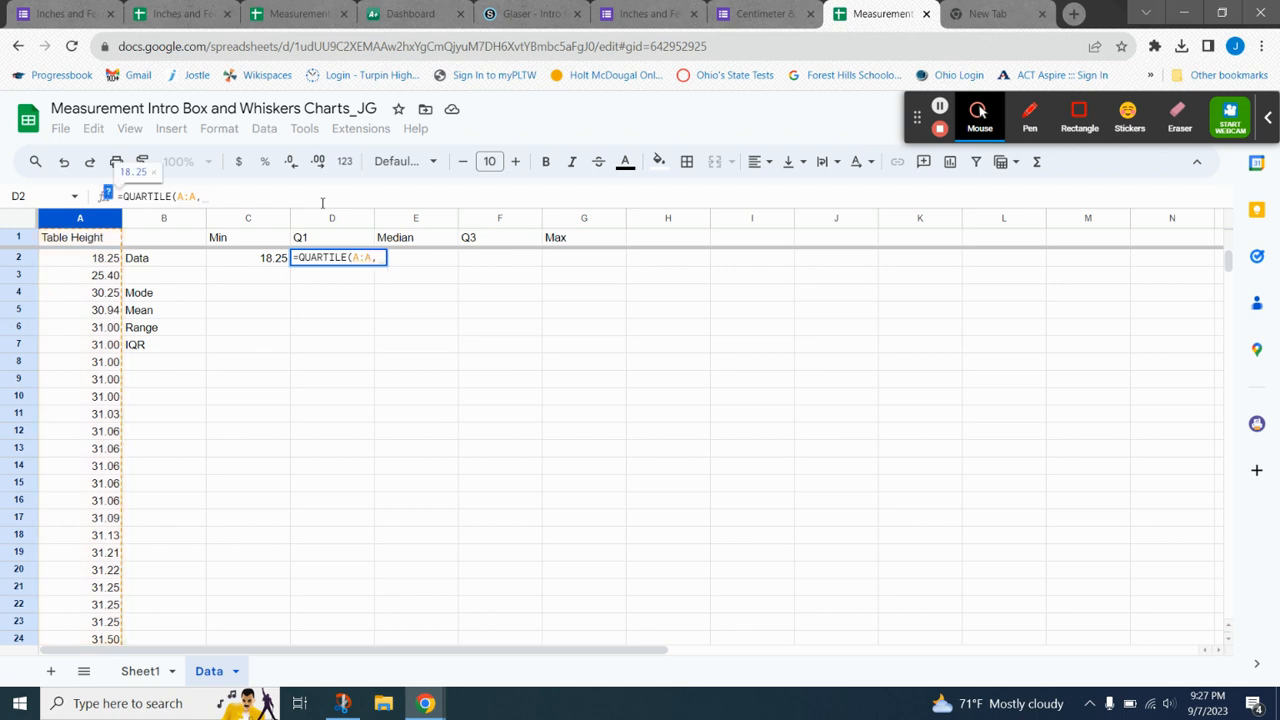
pyautogui.write('1')
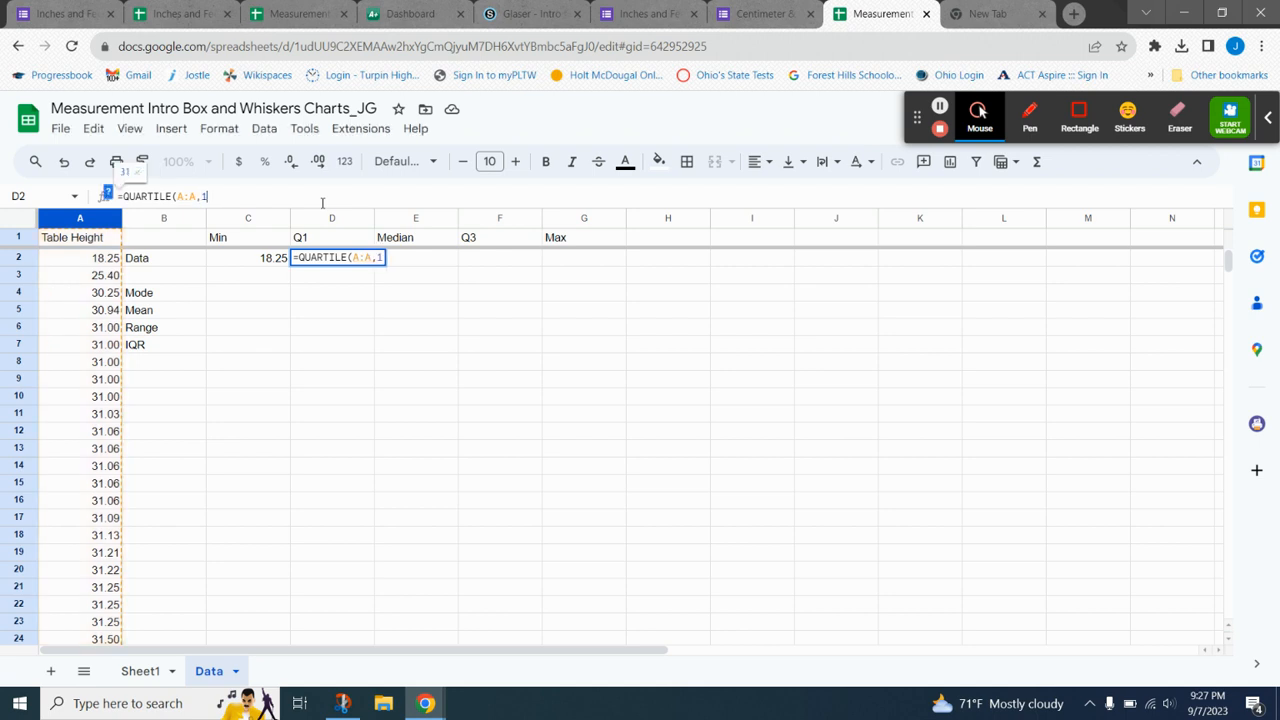
pyautogui.write(')')
pyautogui.press('Return')
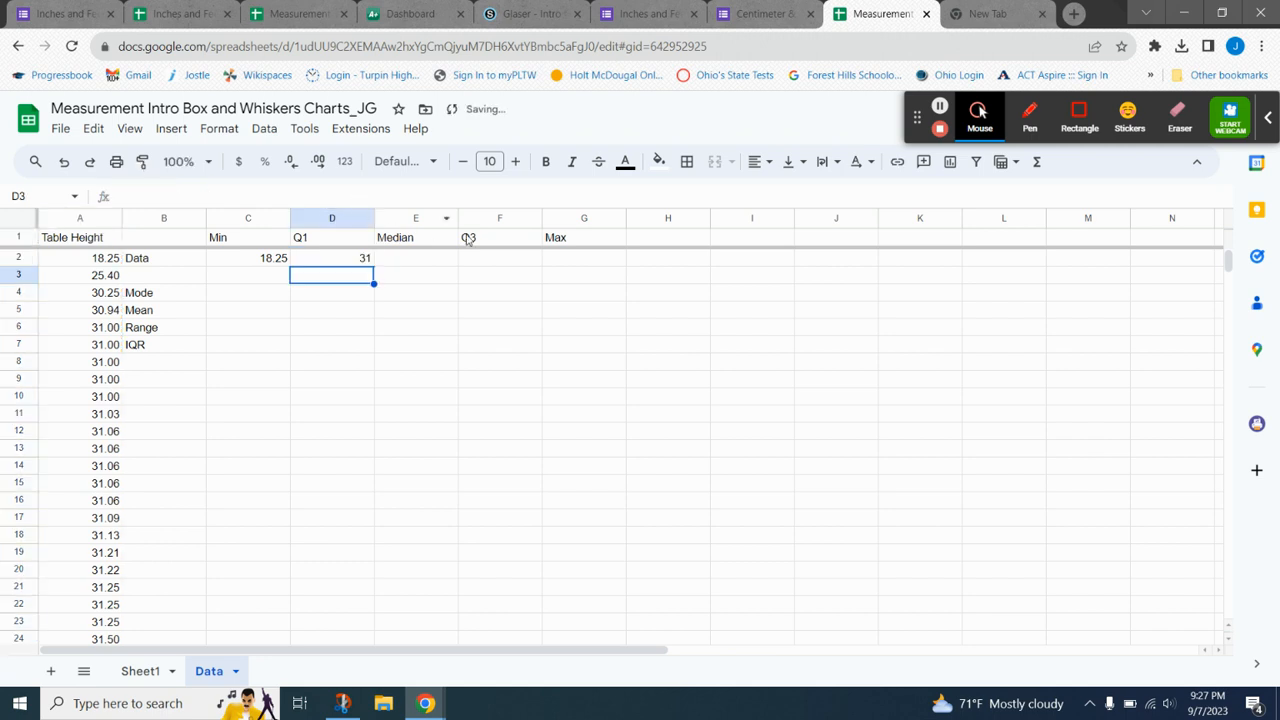
# - Calculate the median table height in E2 with the formula =MEDIAN(A:A)
pyautogui.click(427, 262)
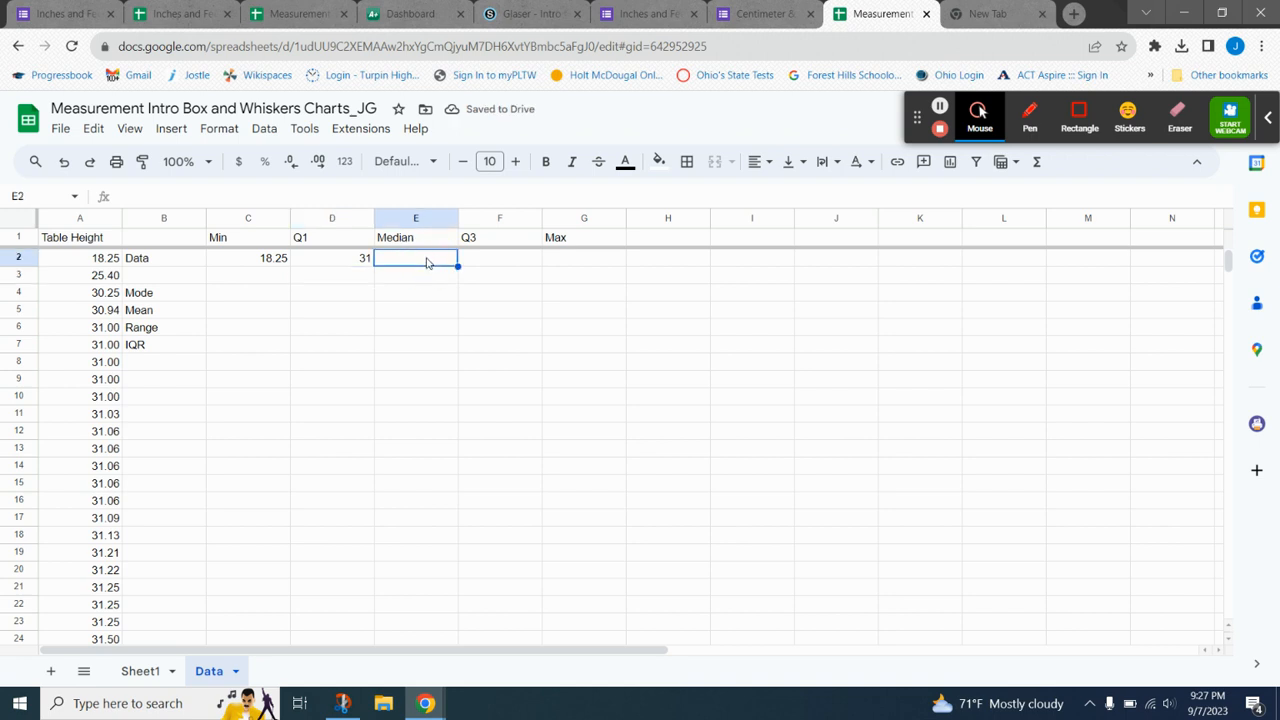
pyautogui.write('M=')
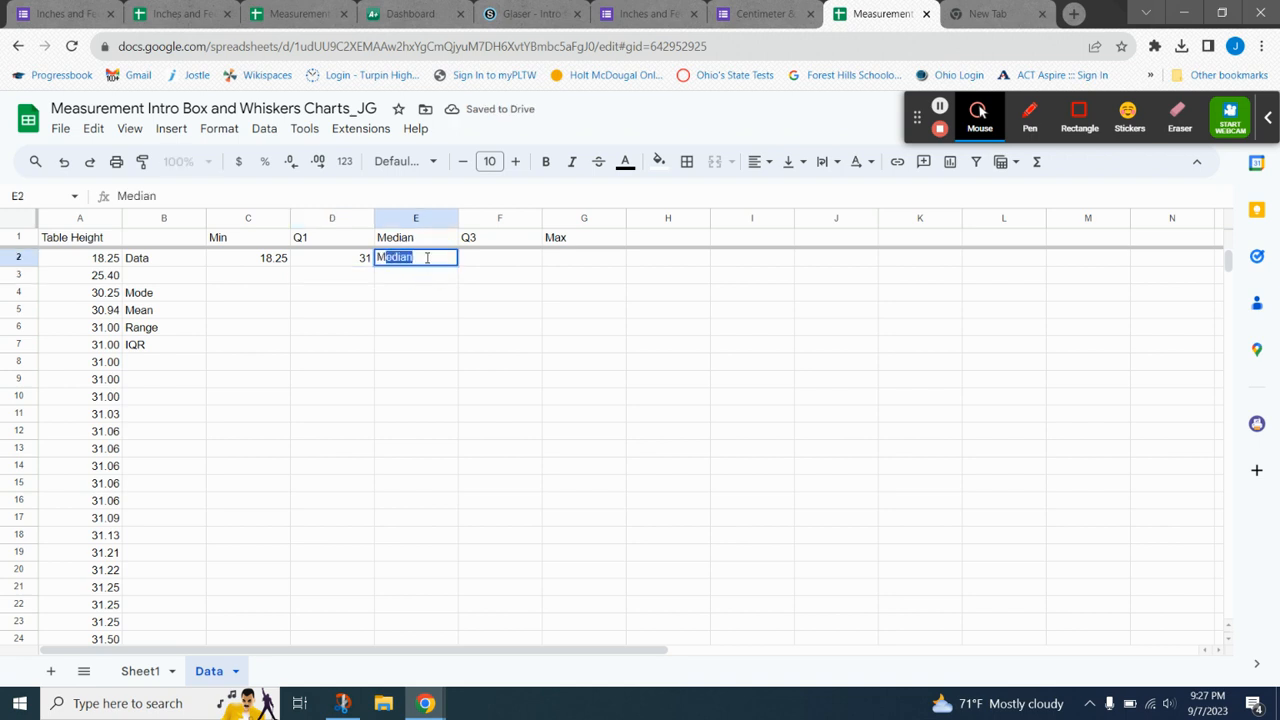
pyautogui.press('BackSpace')
pyautogui.press('BackSpace')
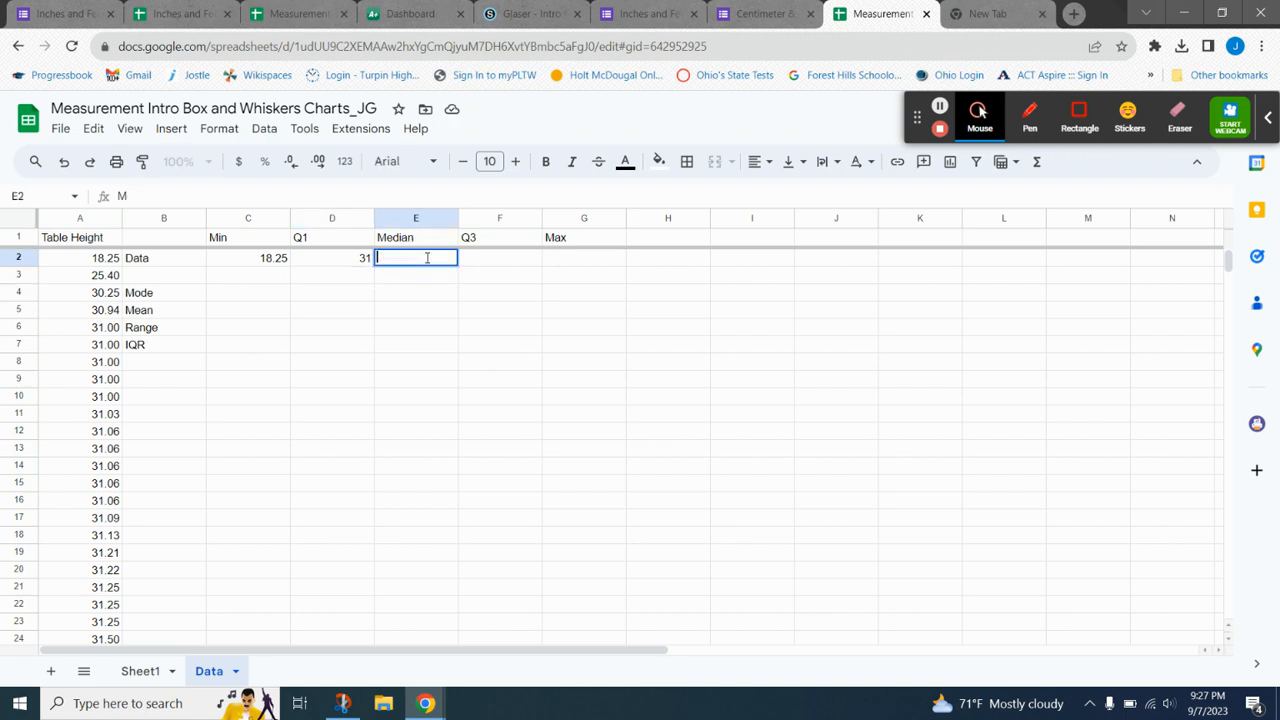
pyautogui.write('=me')
pyautogui.click(405, 287)
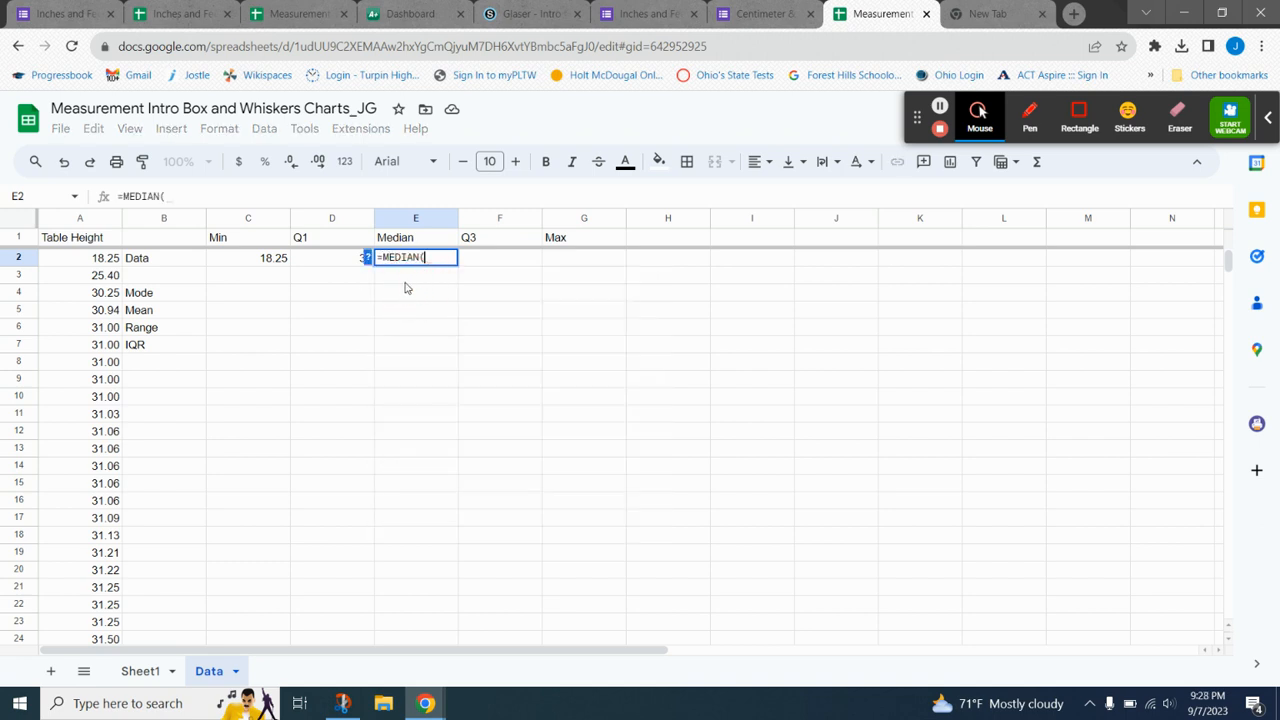
pyautogui.click(84, 218)
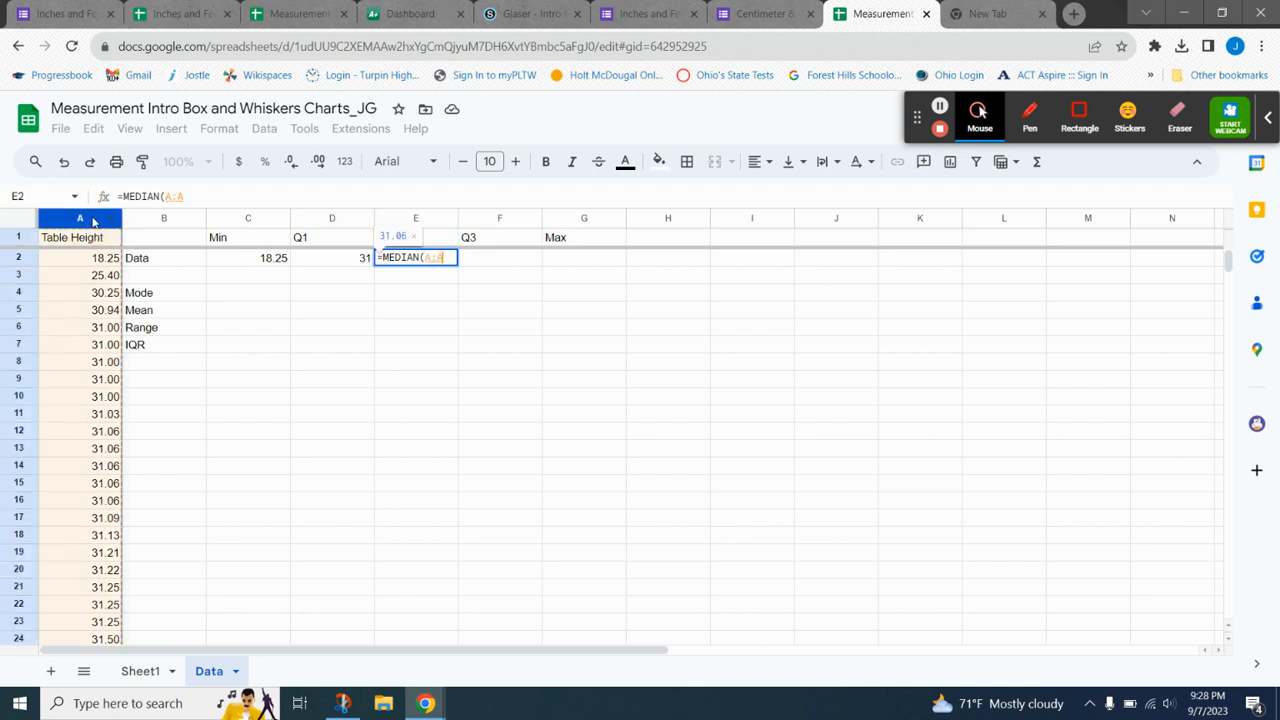
pyautogui.write(')')
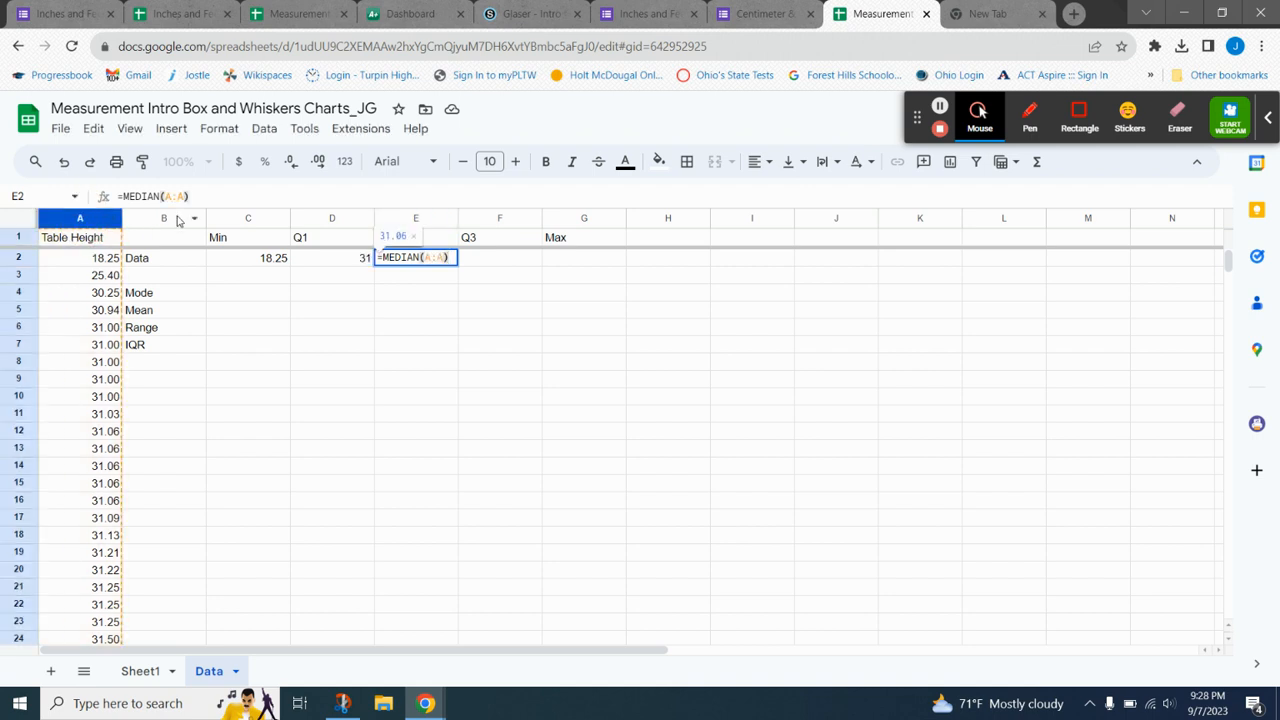
pyautogui.press('Return')
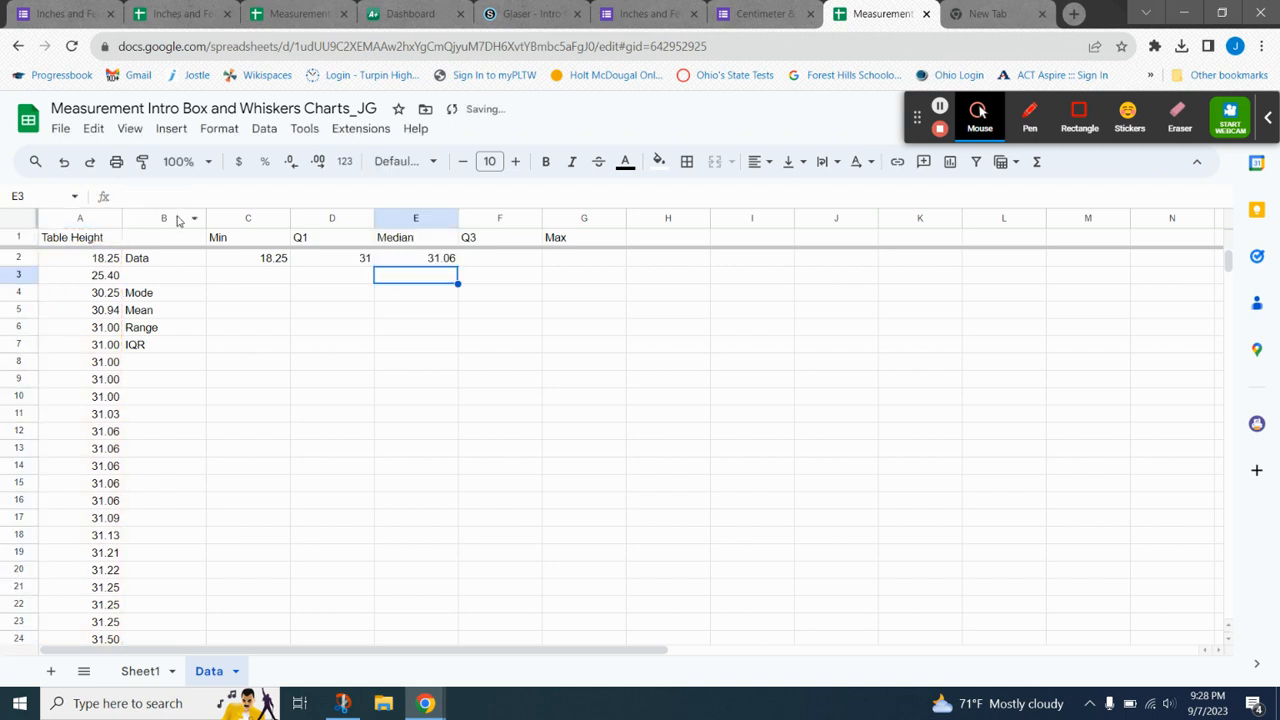
# - Calculate the third quartile of the table heights in F2 with the formula =QUARTILE(A:A,3)
pyautogui.click(509, 262)
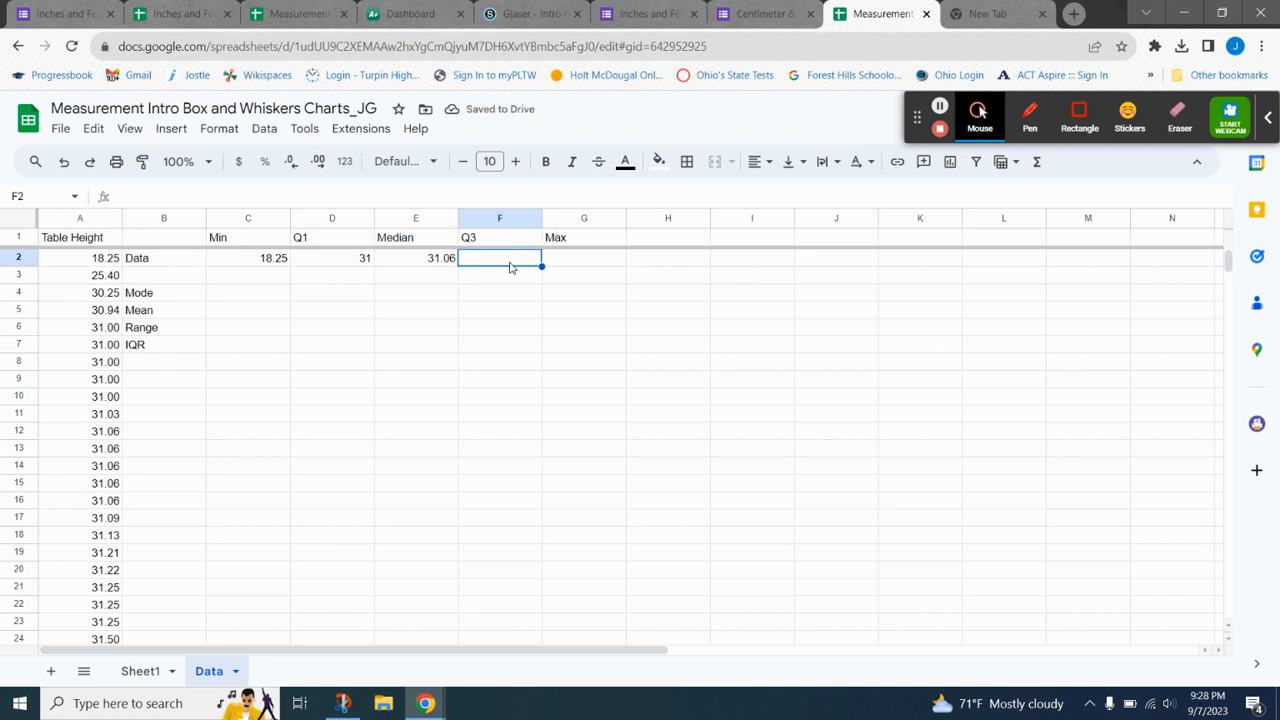
pyautogui.write('=Q')
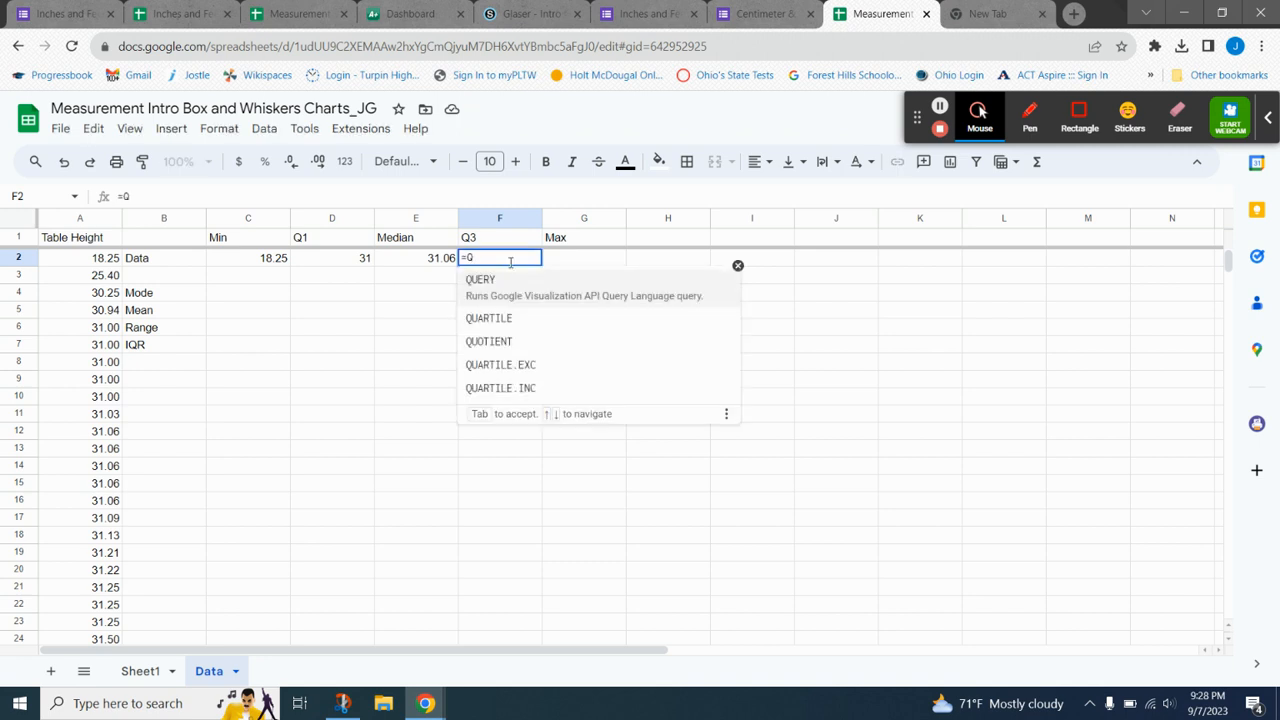
pyautogui.click(513, 318)
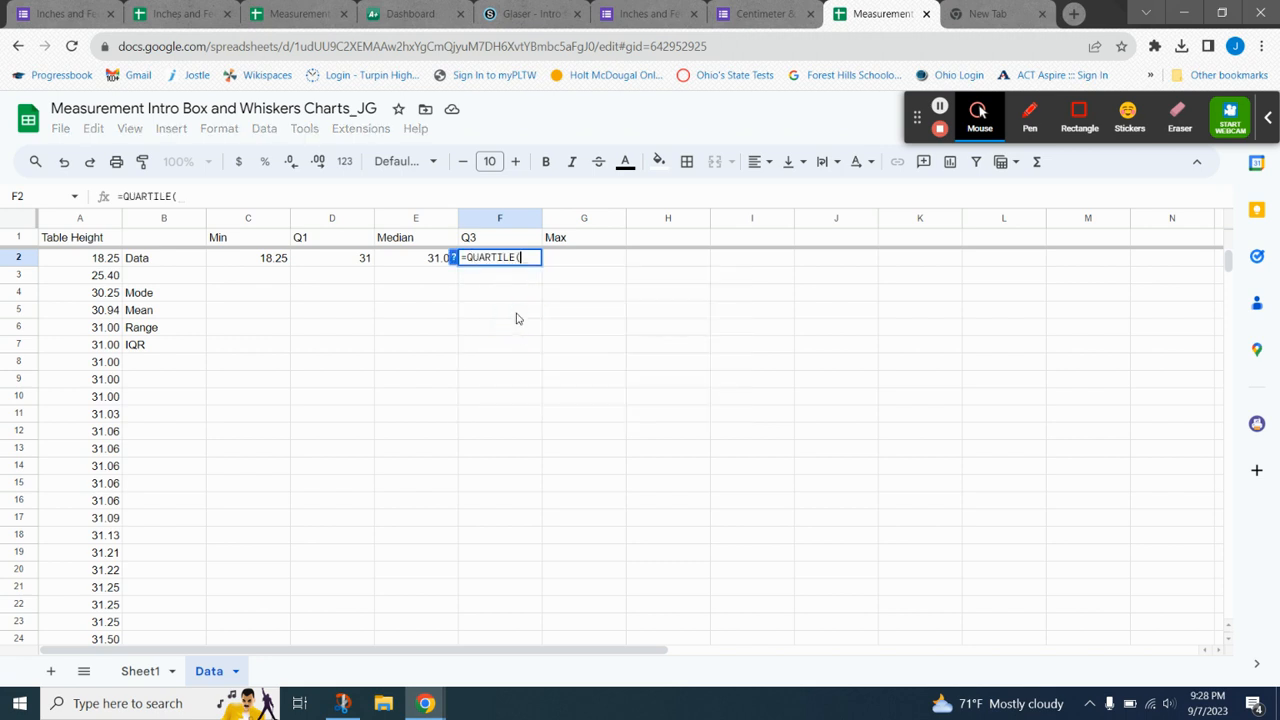
pyautogui.click(82, 218)
pyautogui.write(',')
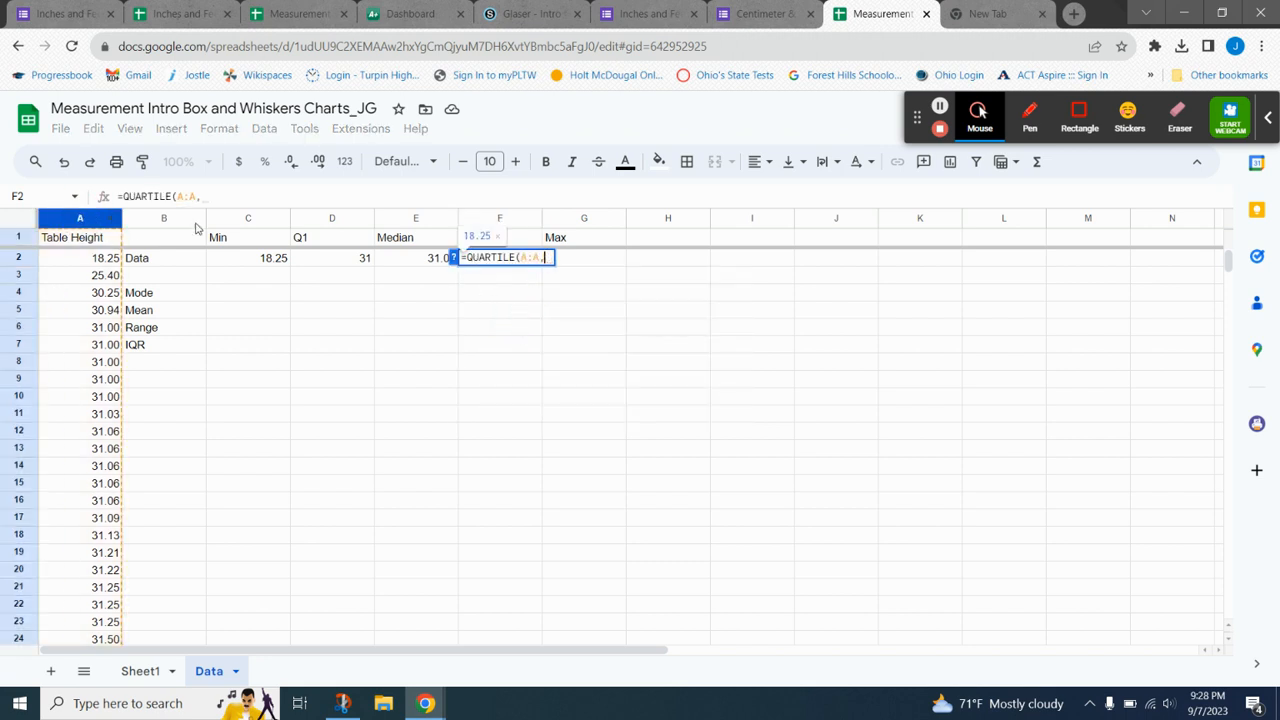
pyautogui.write('3)')
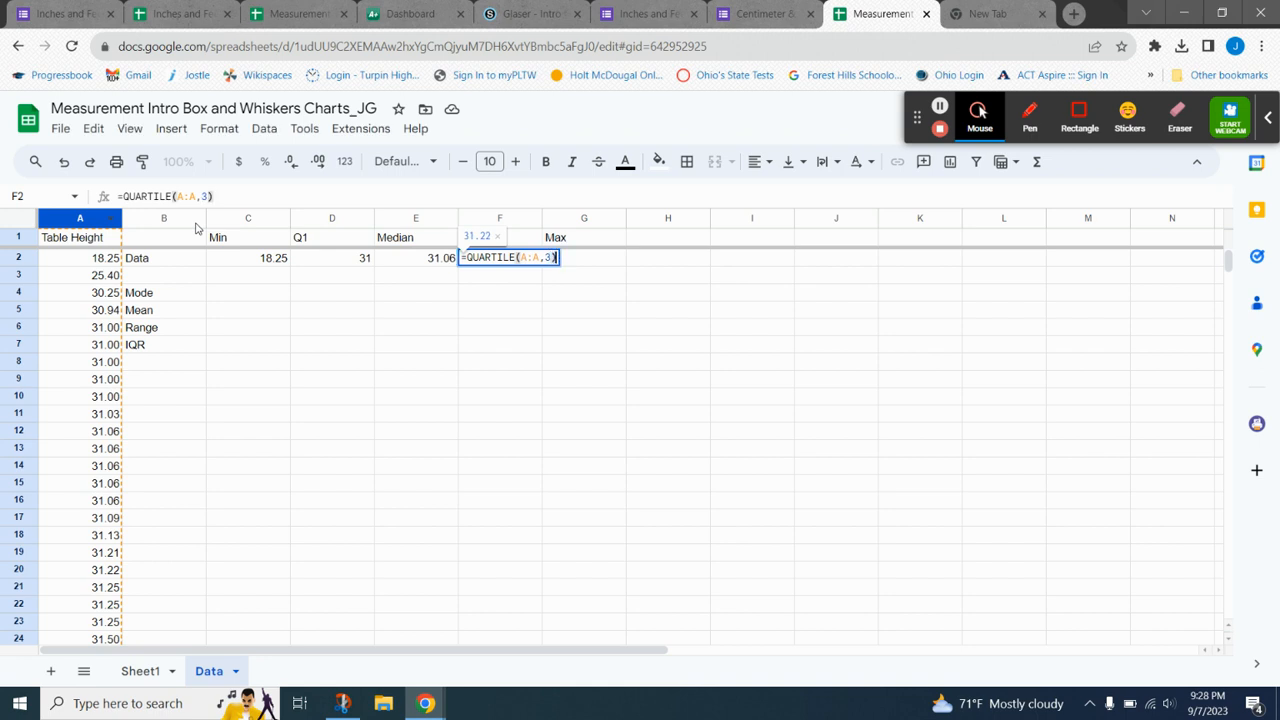
pyautogui.press('Return')
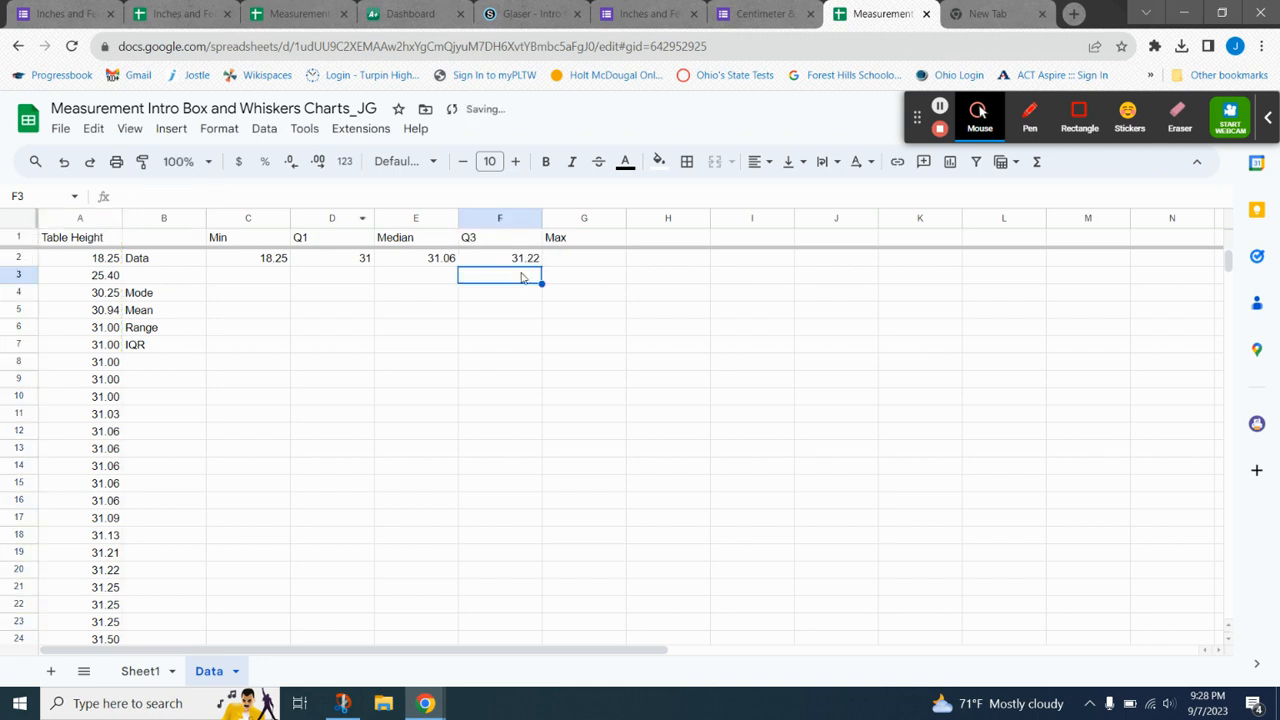
# - Calculate the maximum table height in G2 with the formula =MAX(A:A)
pyautogui.click(584, 260)
pyautogui.write('=')
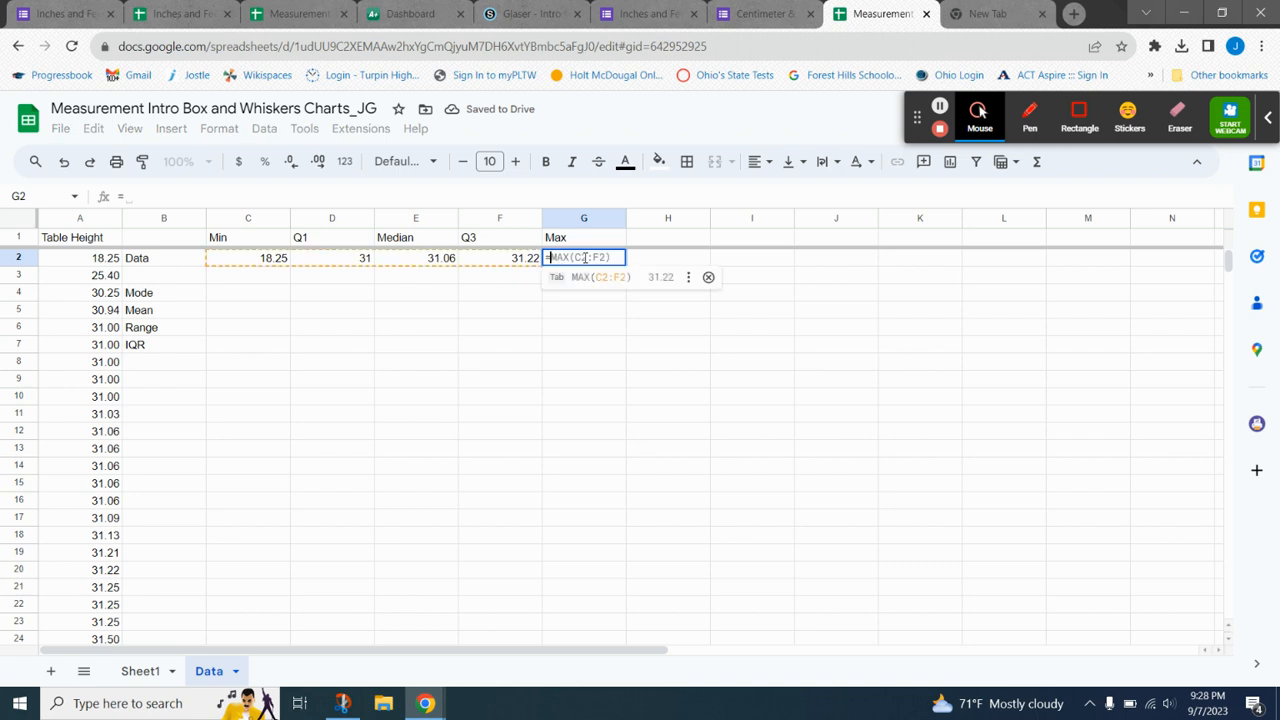
pyautogui.write('Ma')
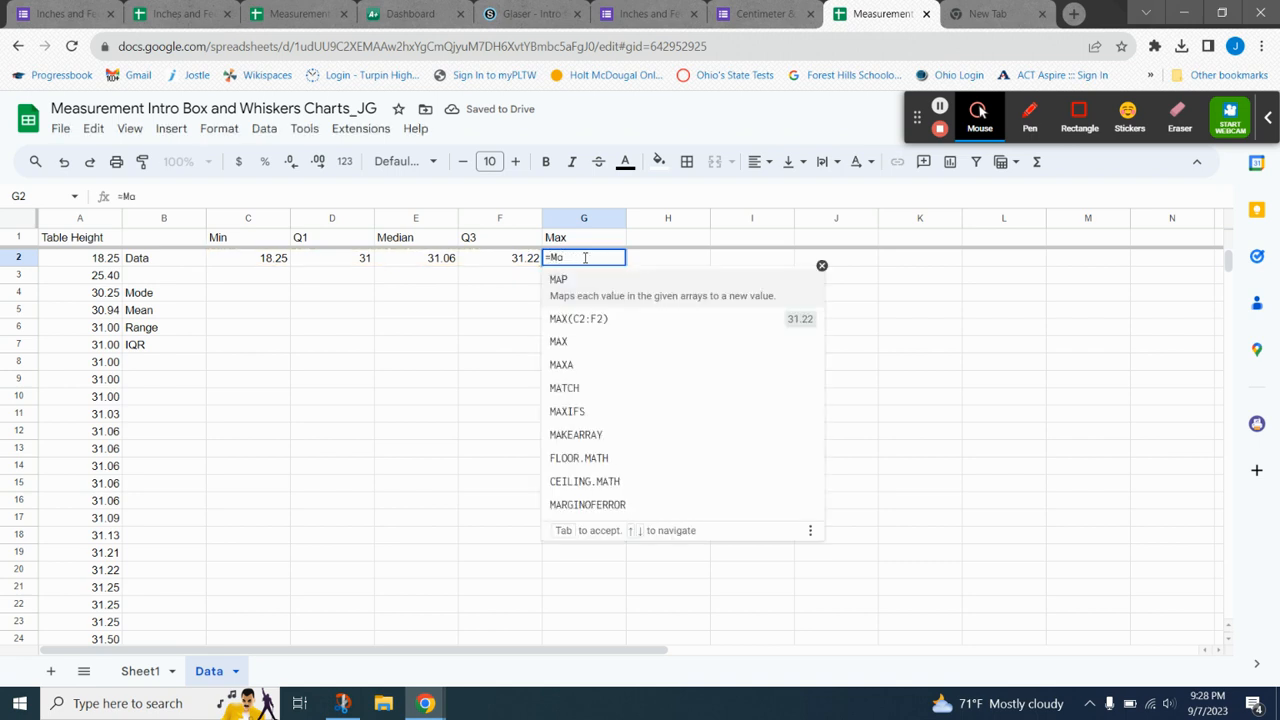
pyautogui.click(586, 333)
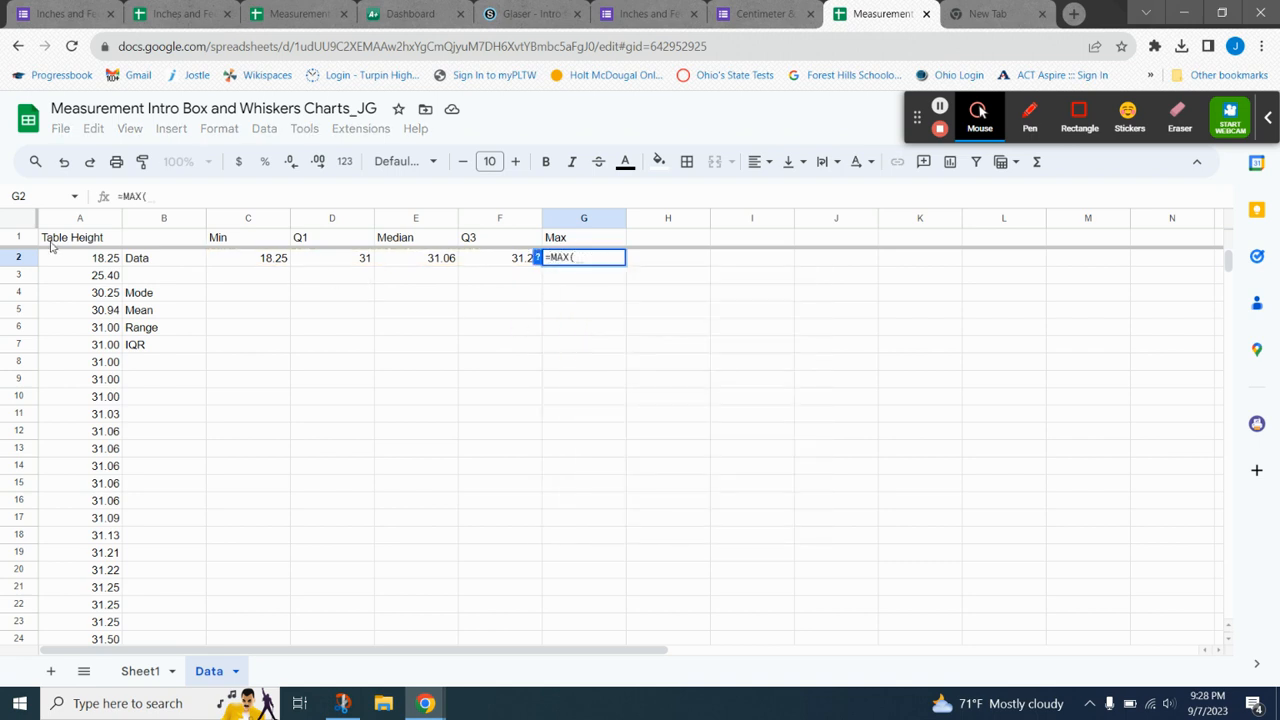
pyautogui.click(78, 220)
pyautogui.write(')')
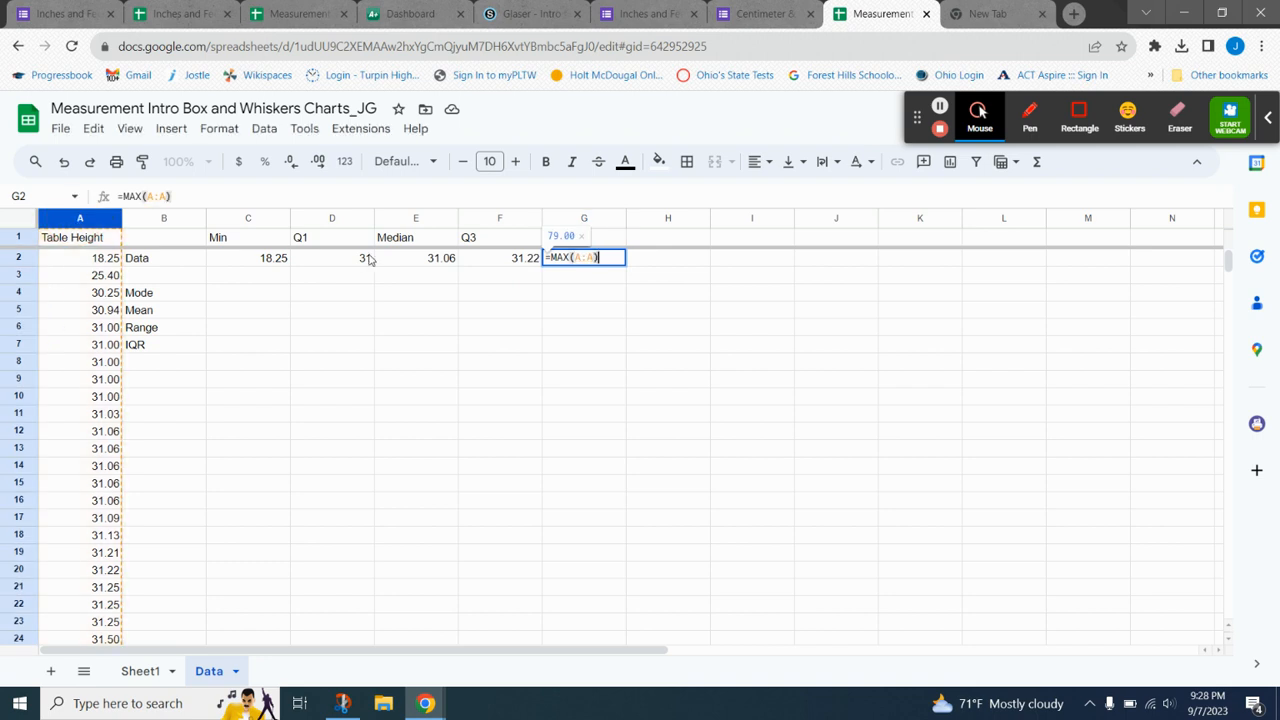
pyautogui.press('Return')
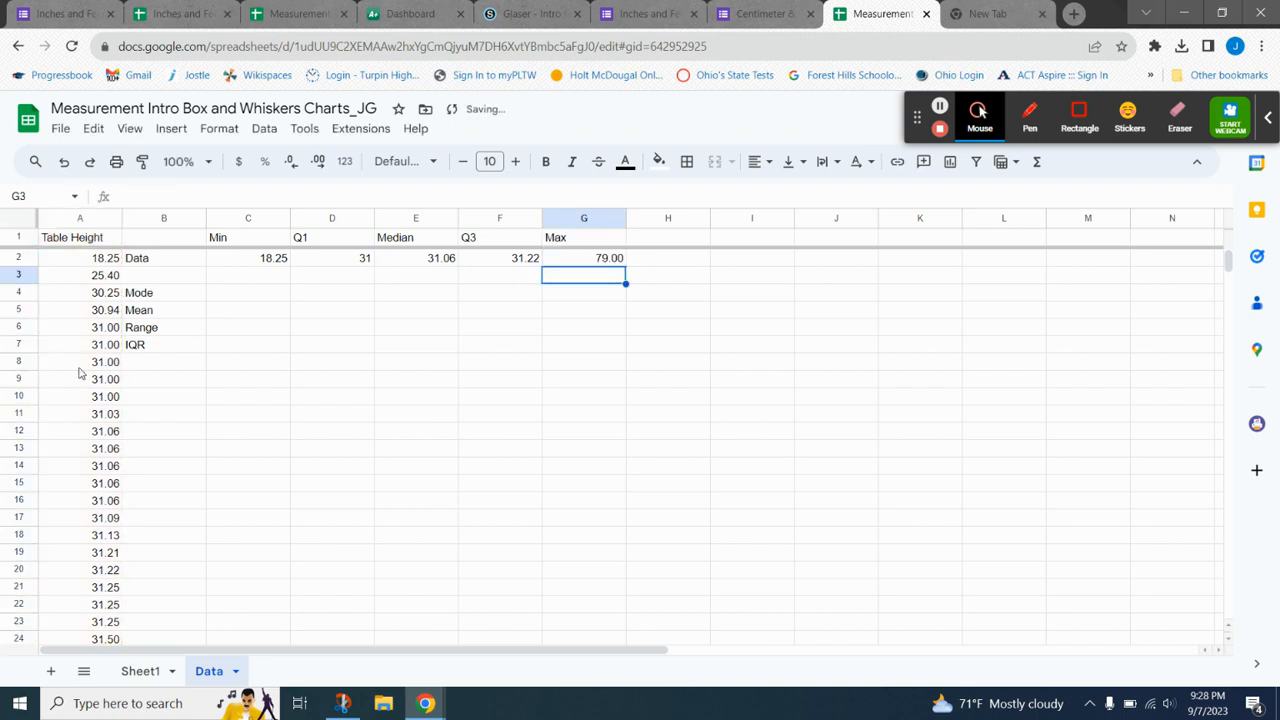
pyautogui.scroll(-5, 71, 340)
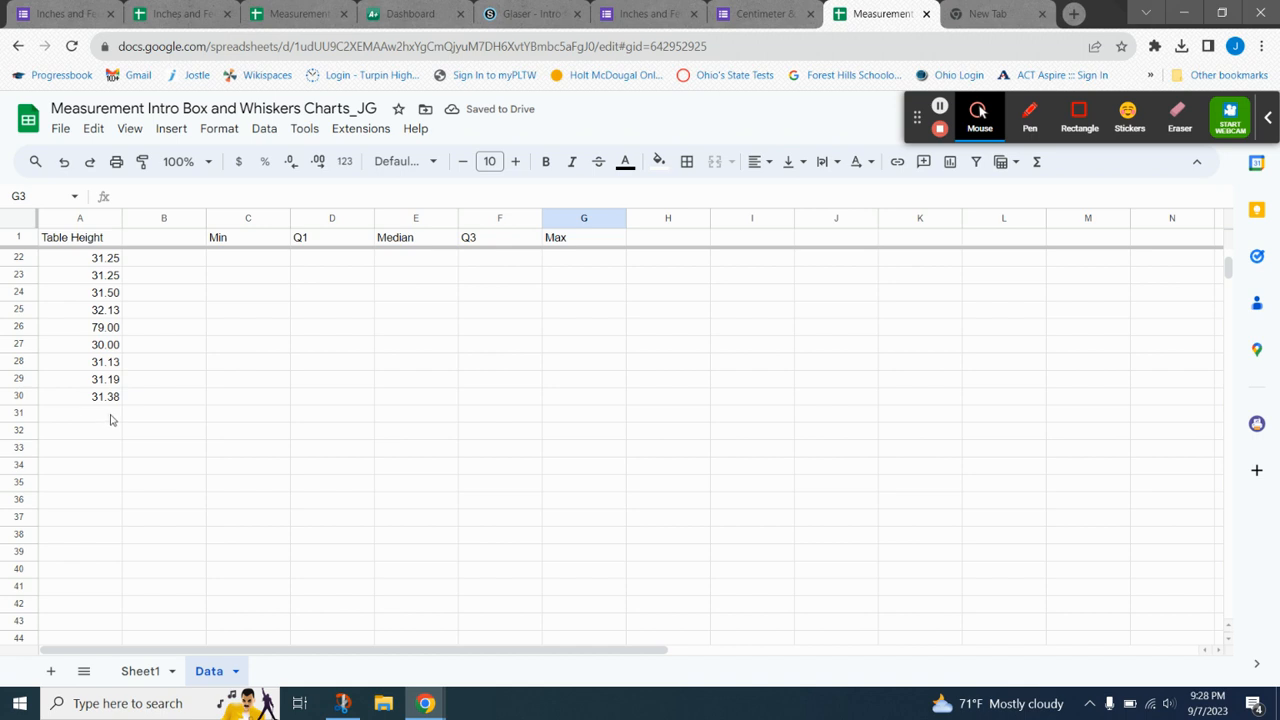
pyautogui.scroll(5, 111, 417)
pyautogui.scroll(-4, 119, 517)
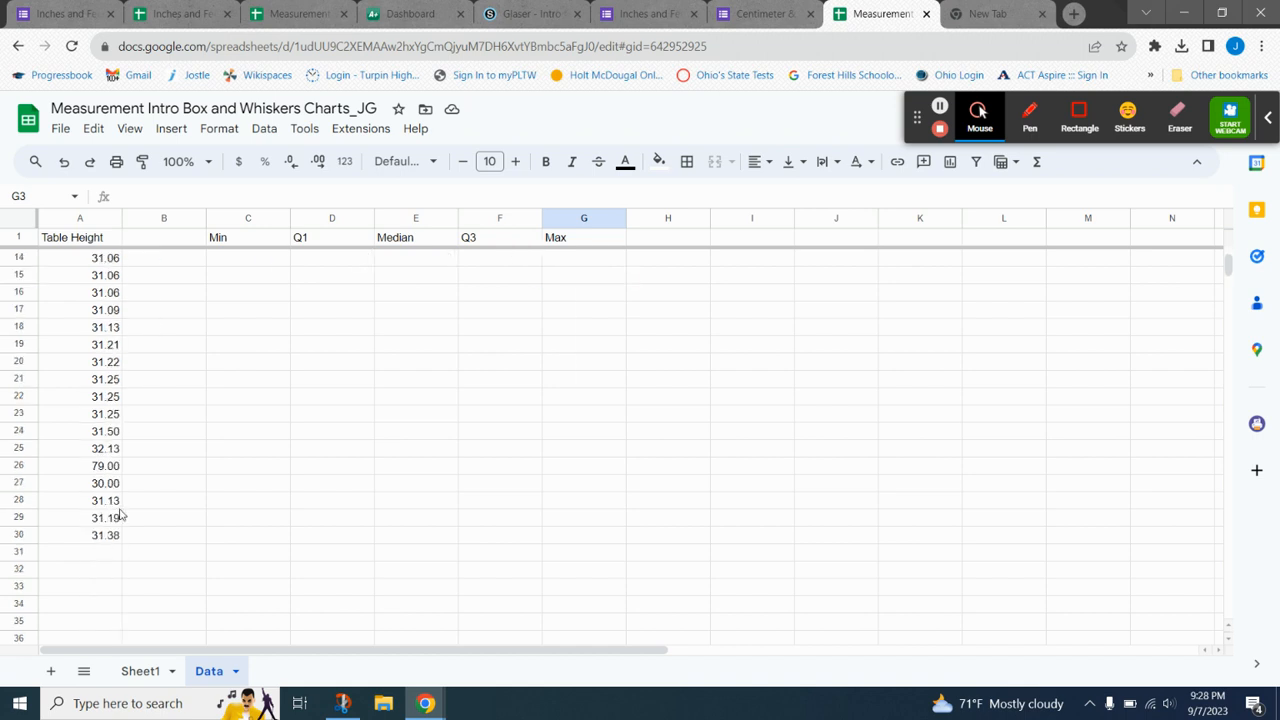
pyautogui.scroll(4, 120, 487)
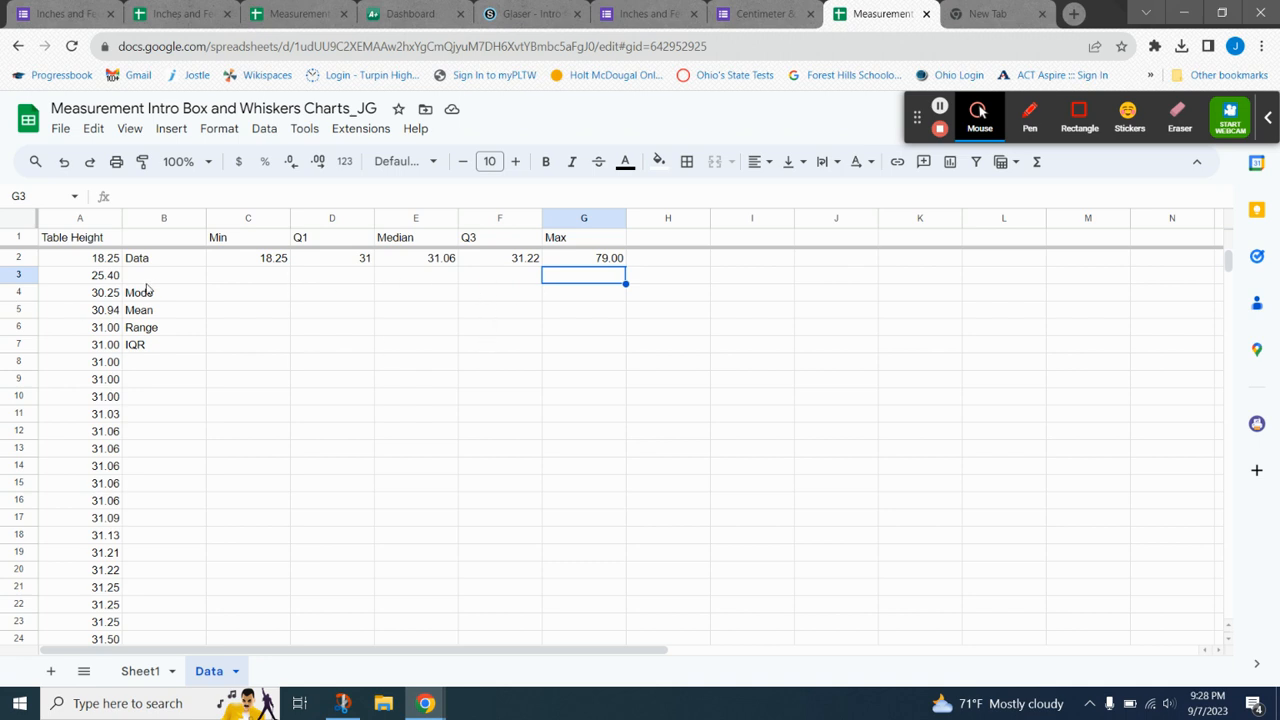
pyautogui.scroll(-1, 114, 478)
pyautogui.scroll(1, 114, 475)
# - Calculate the mode of the table heights in C4 with the formula =MODE.MULT(A:A)
pyautogui.click(274, 285)
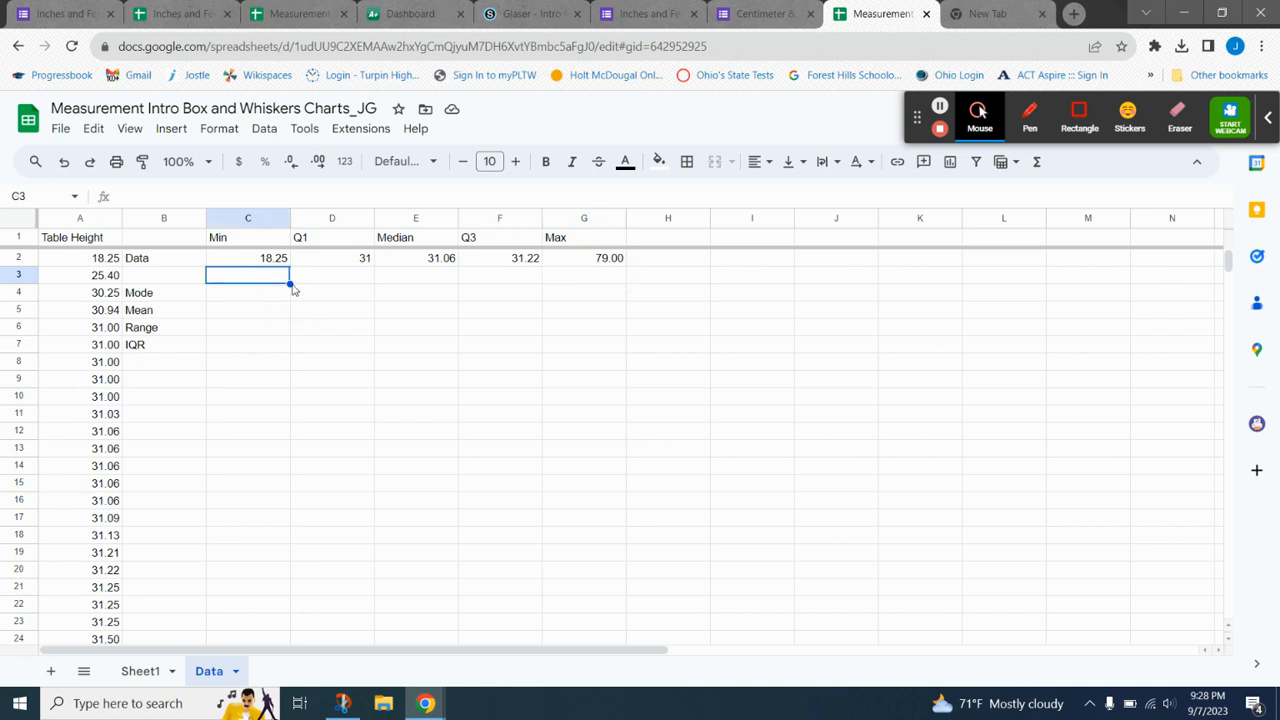
pyautogui.click(231, 298)
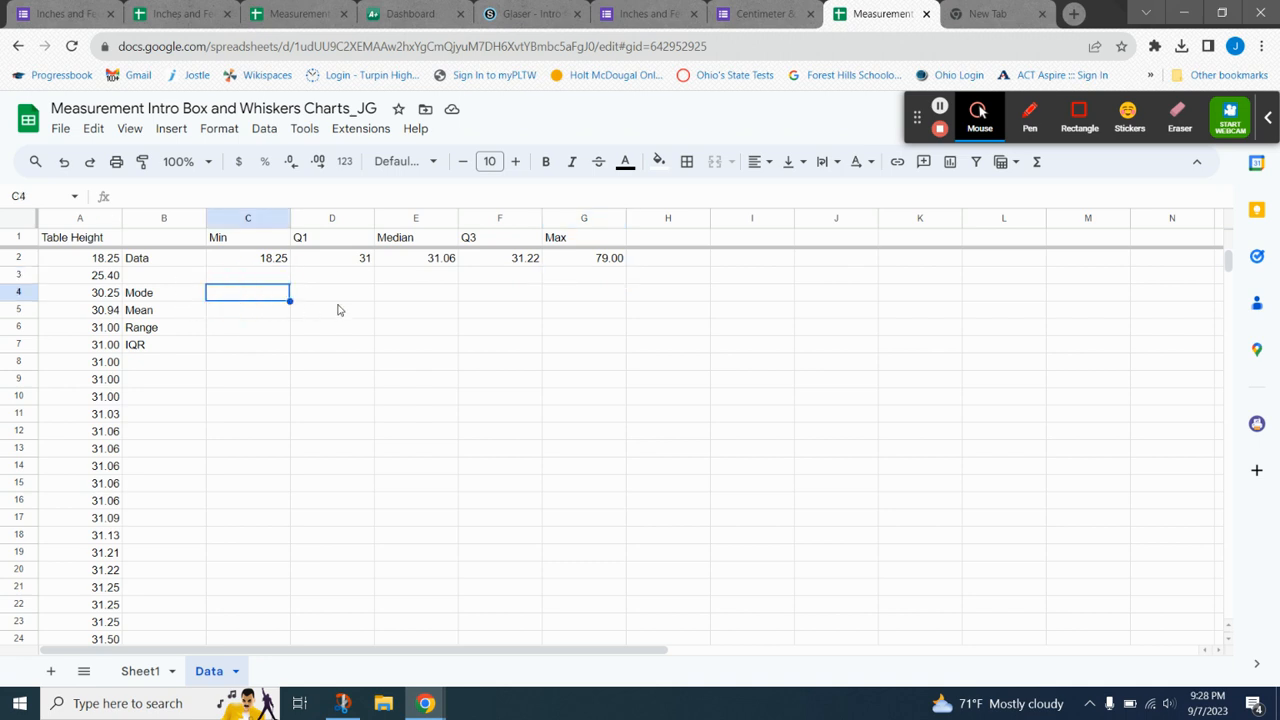
pyautogui.write('=')
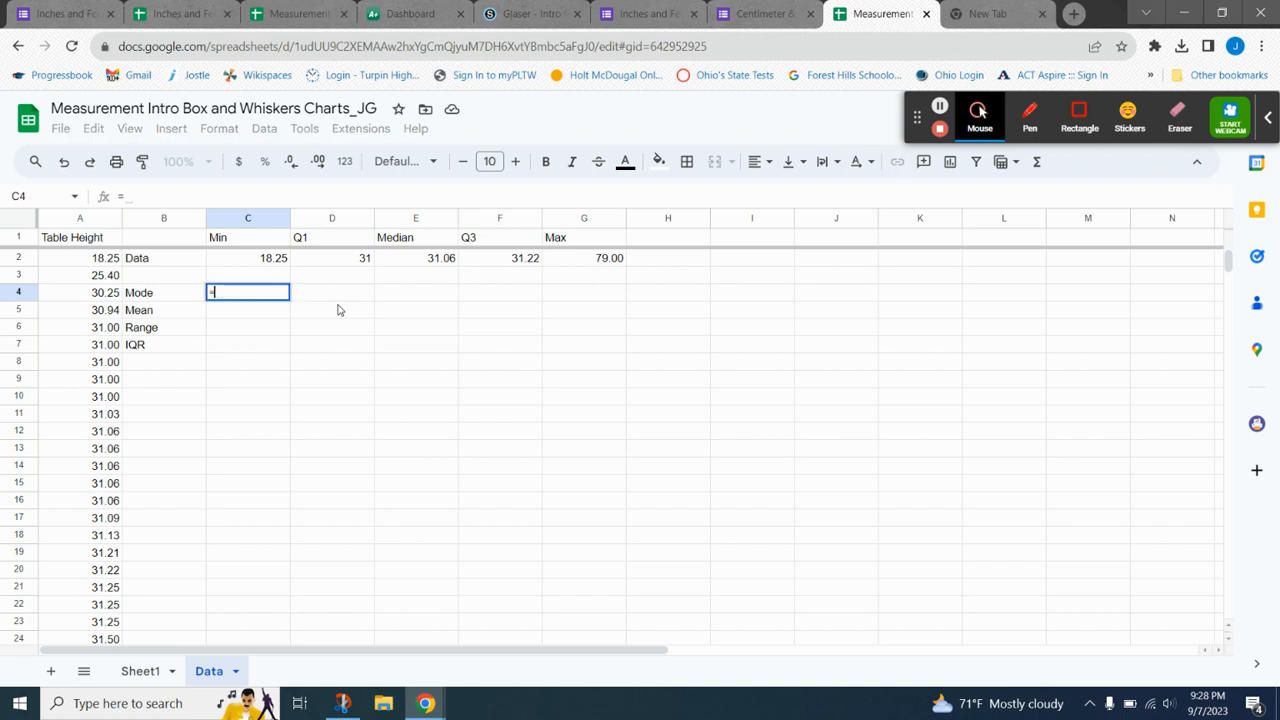
pyautogui.write('mo')
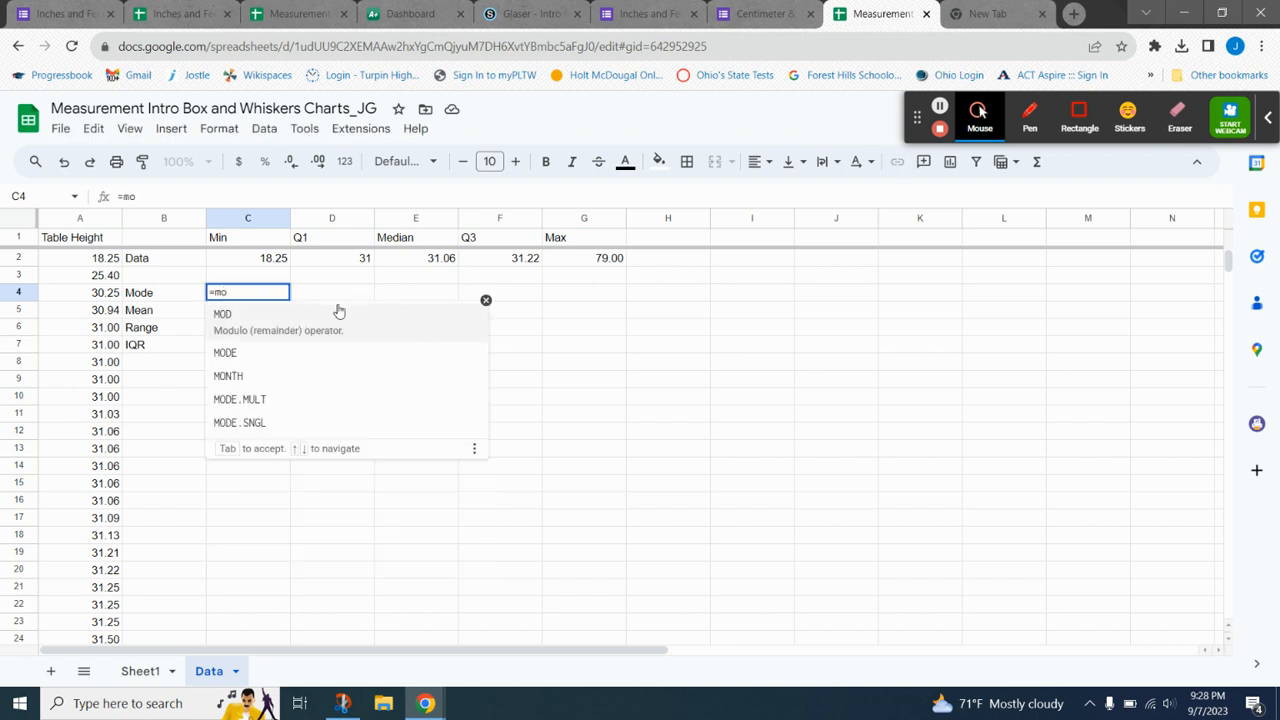
pyautogui.click(316, 402)
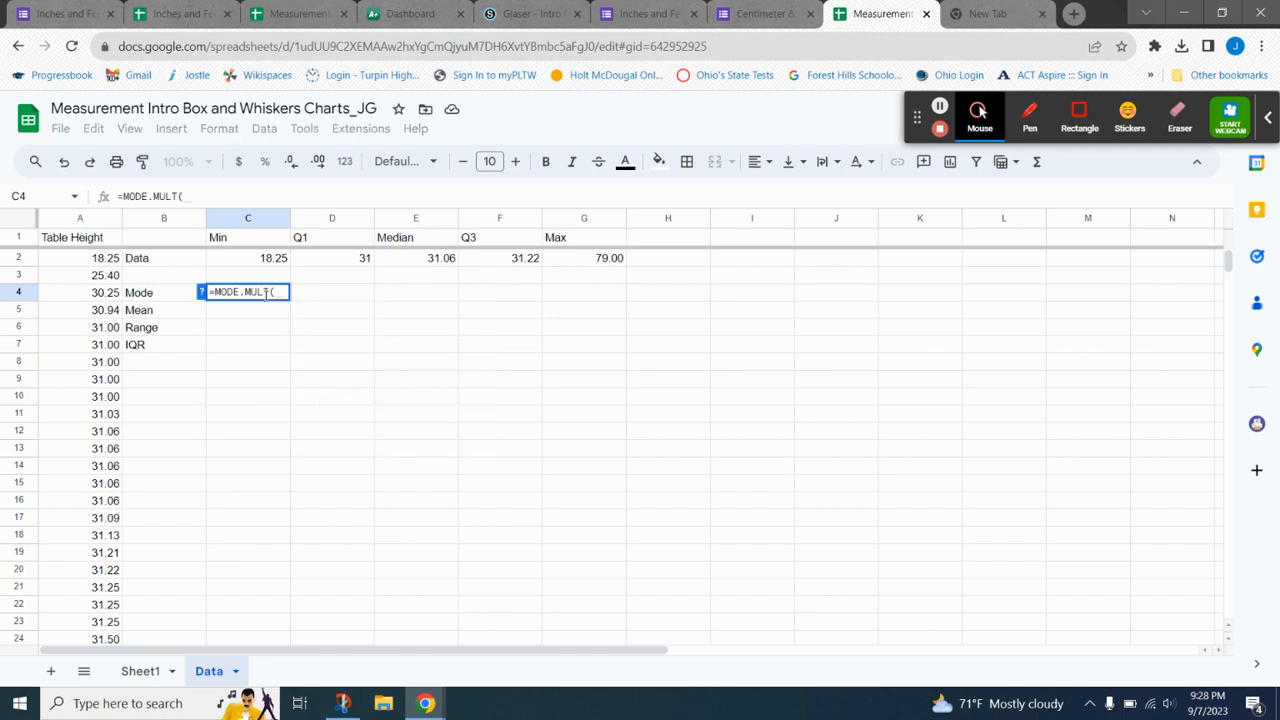
pyautogui.click(95, 225)
pyautogui.write(')')
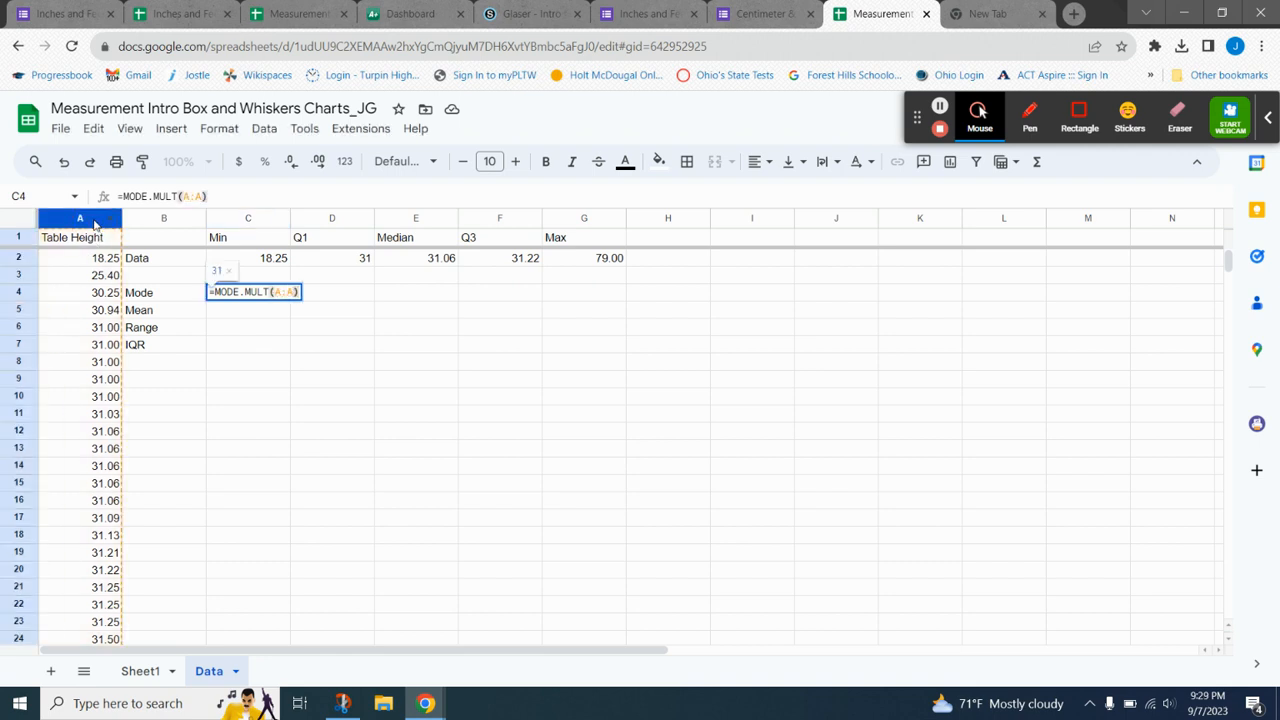
pyautogui.press('Return')
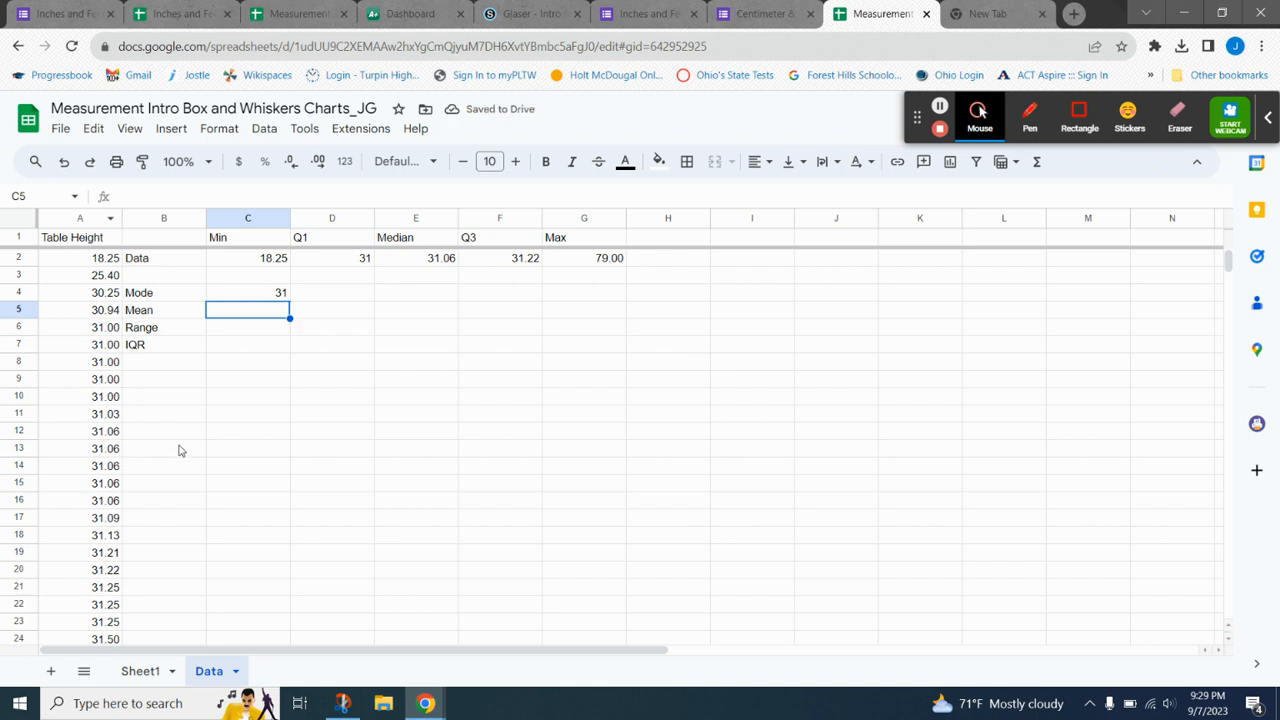
# - Calculate the mean table height in C5 with the formula =AVERAGE(A:A)
pyautogui.scroll(-5, 177, 451)
pyautogui.scroll(5, 177, 451)
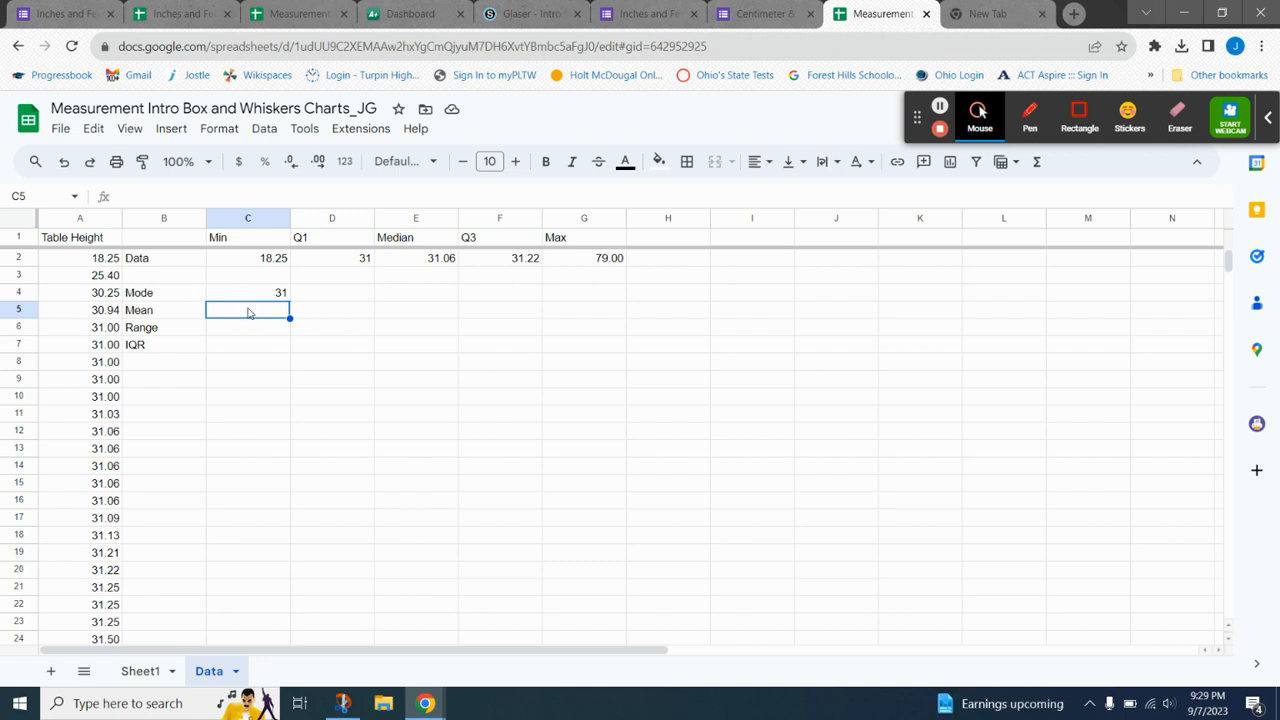
pyautogui.click(178, 197)
pyautogui.write('=')
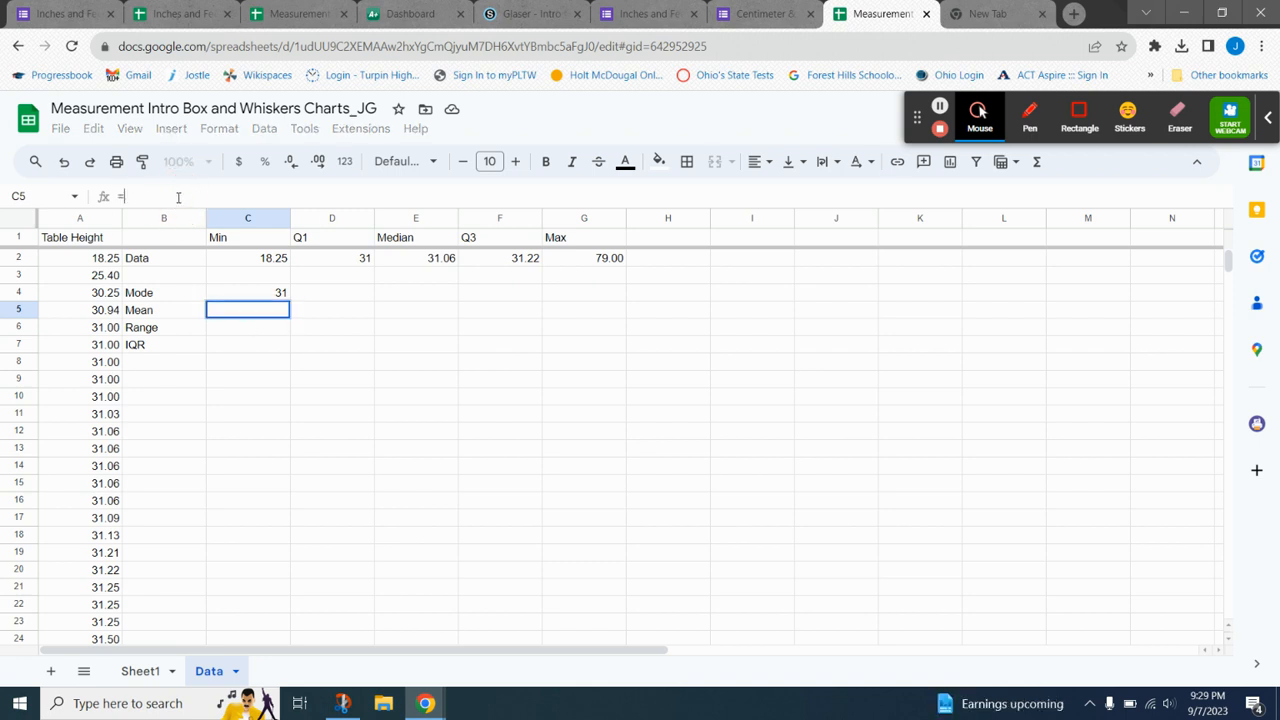
pyautogui.write('AVERAGE(')
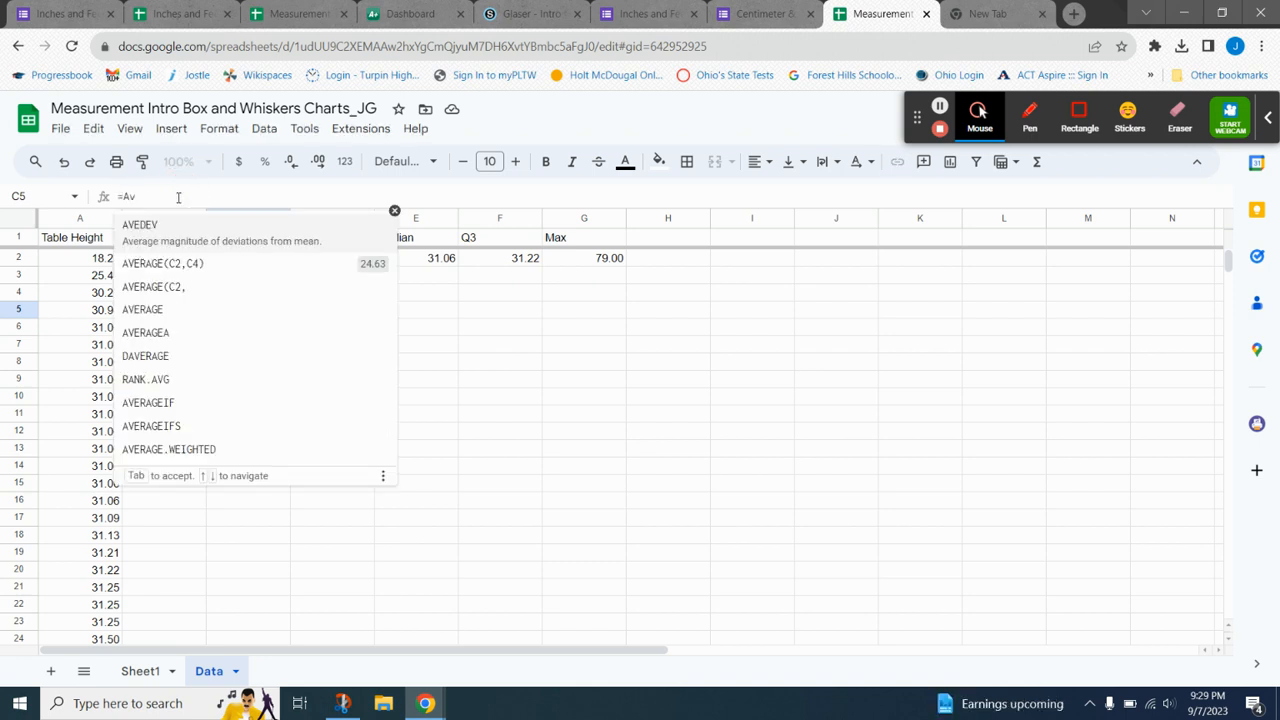
pyautogui.click(170, 310)
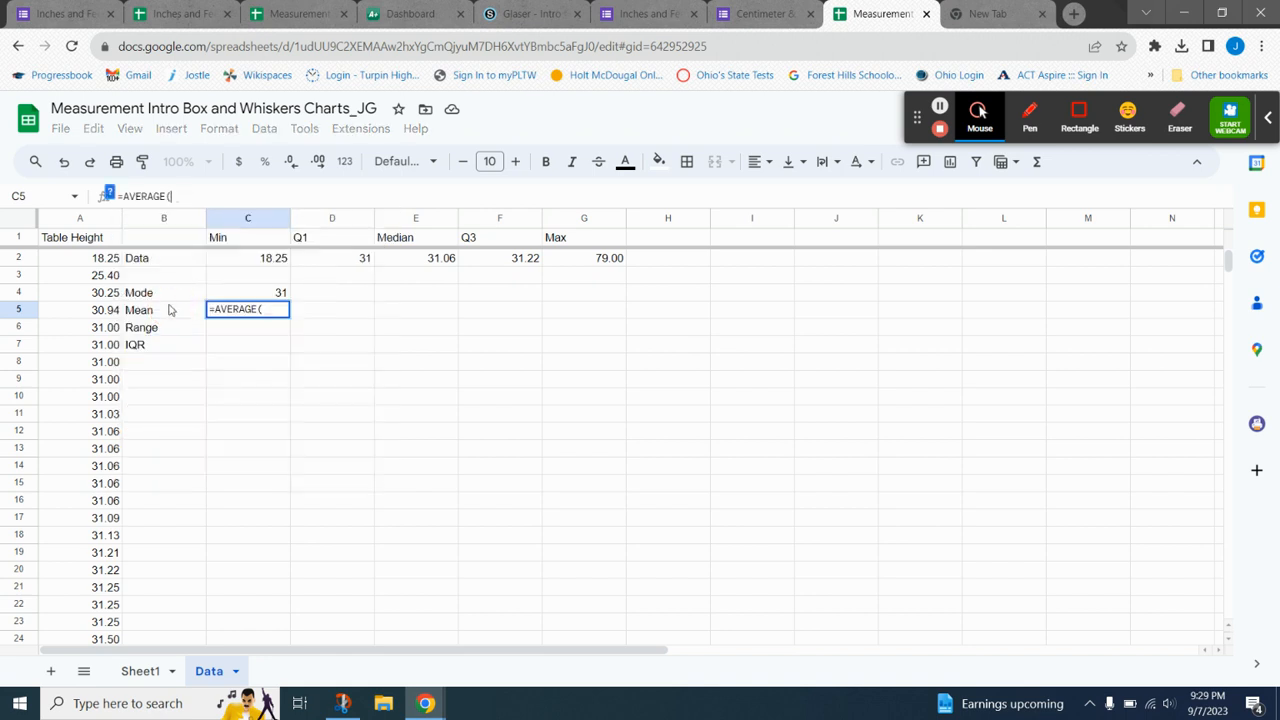
pyautogui.click(88, 222)
pyautogui.write(')')
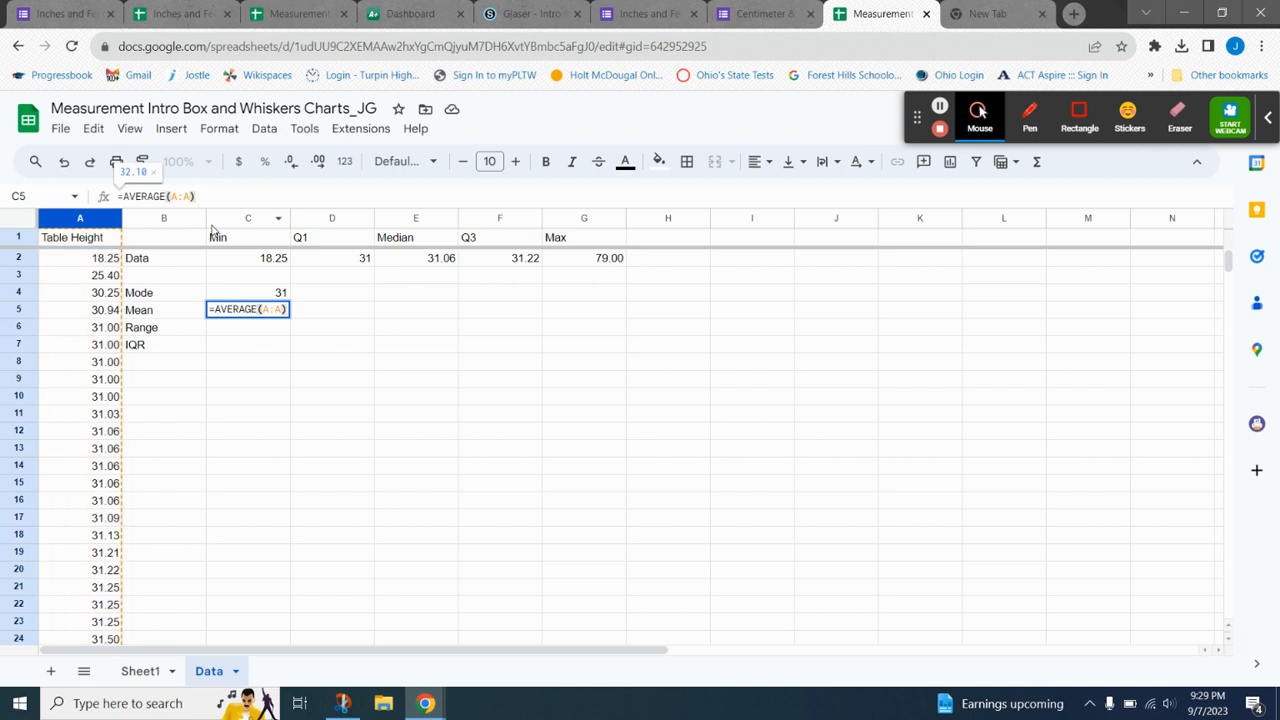
pyautogui.press('Return')
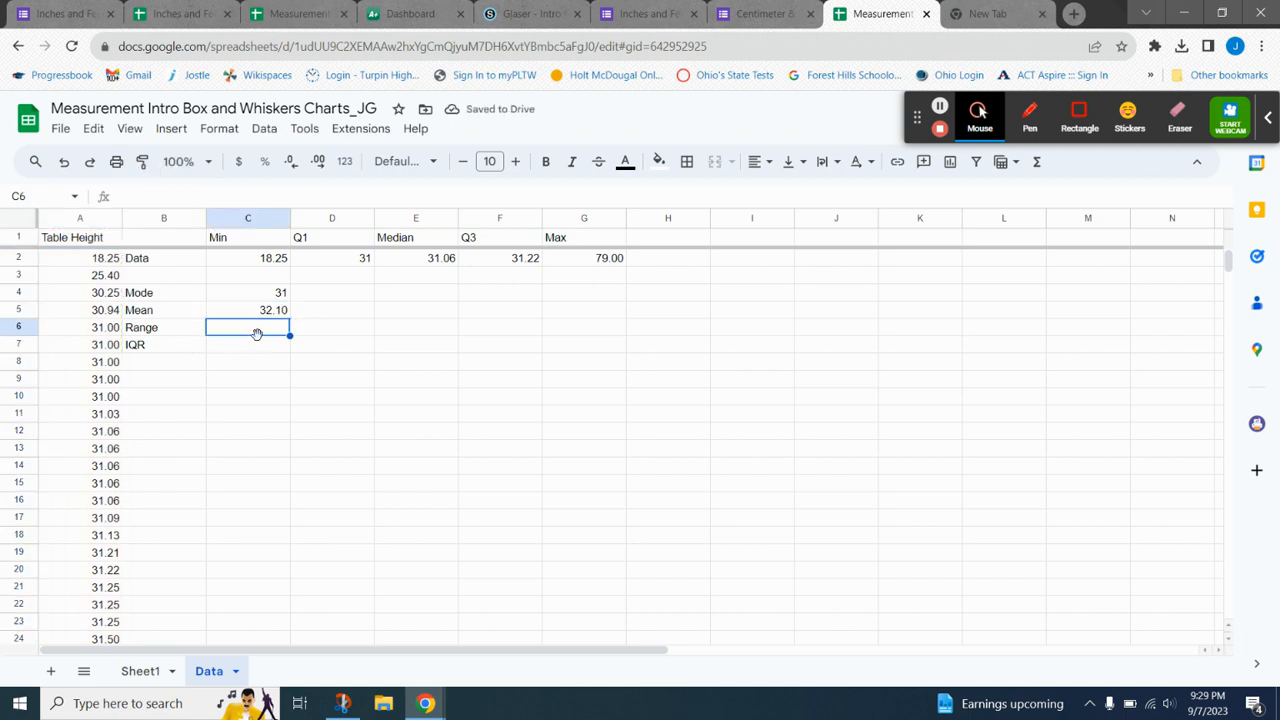
# - Calculate the range in C6 by subtracting the minimum from the maximum with the formula =(G2-C2)
pyautogui.write('=')
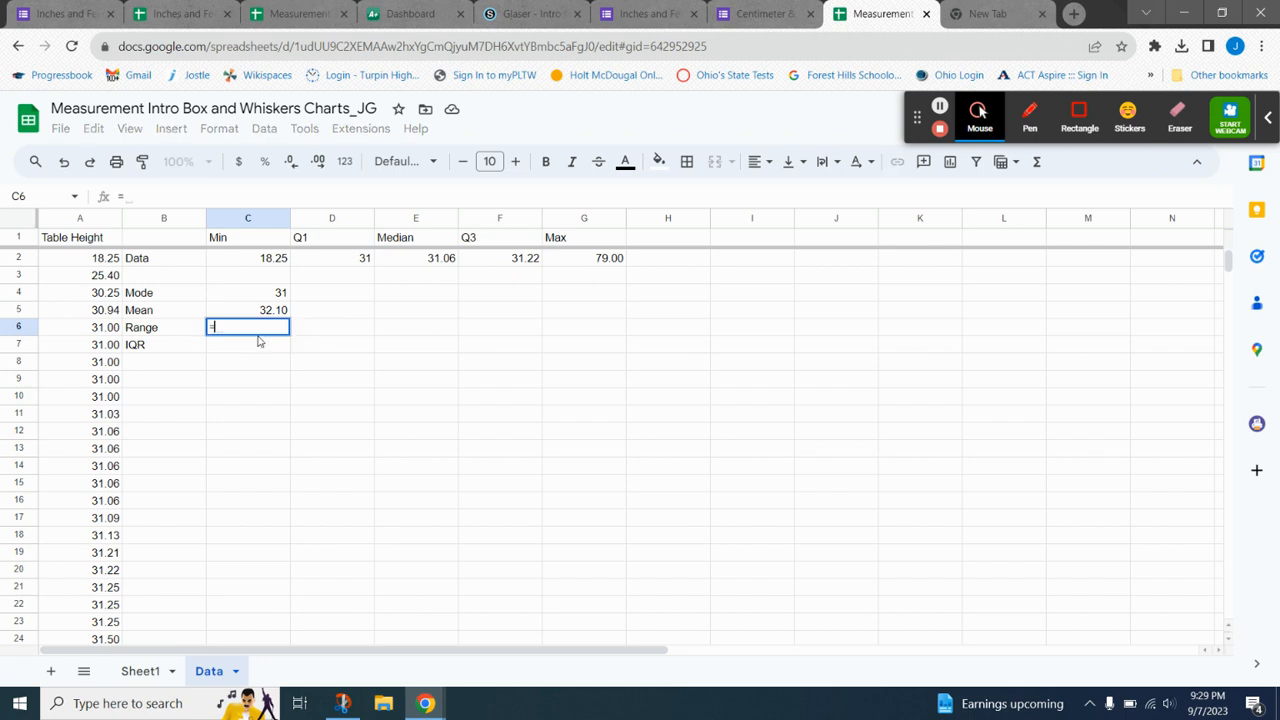
pyautogui.write('(')
pyautogui.click(600, 263)
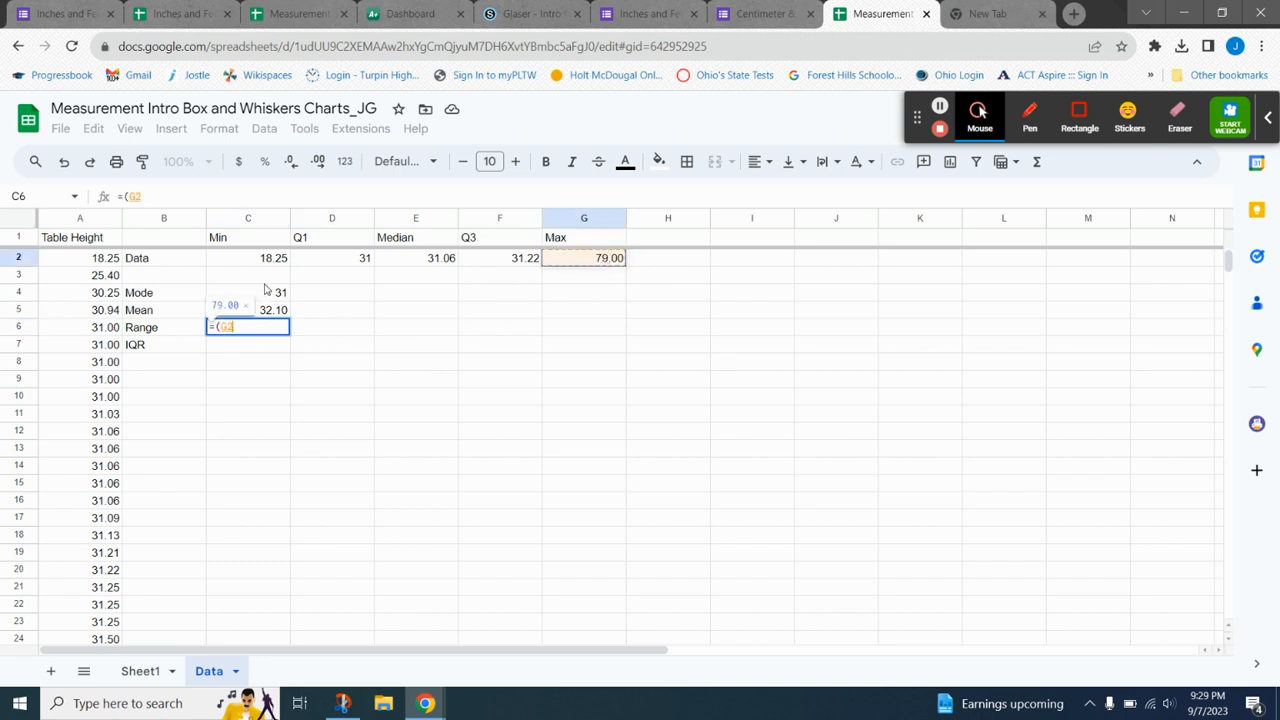
pyautogui.write('-')
pyautogui.click(268, 263)
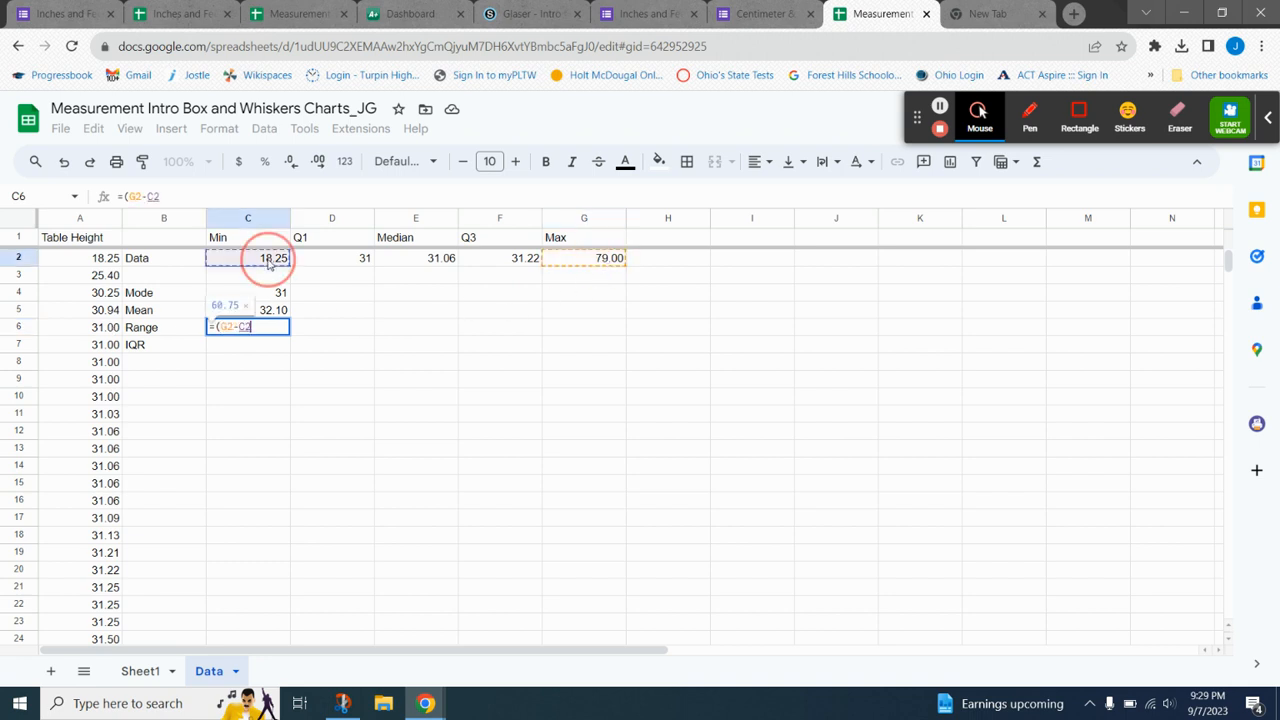
pyautogui.write(')')
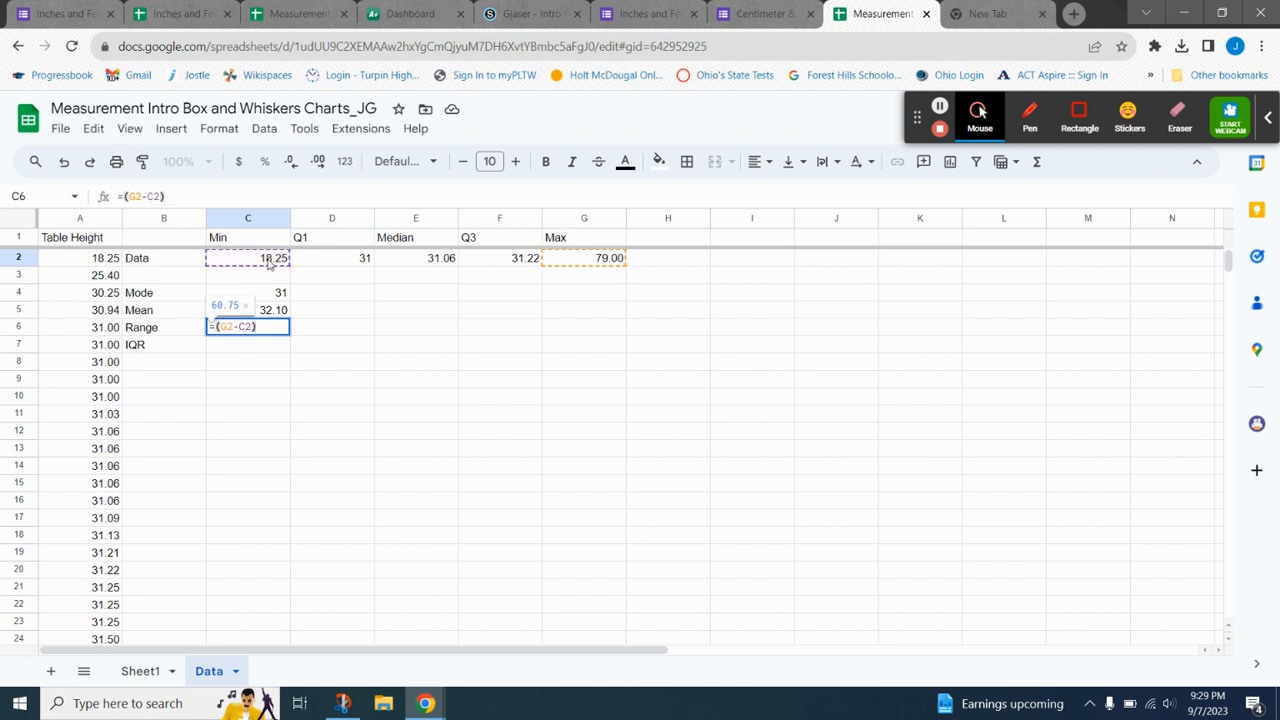
pyautogui.press('Return')
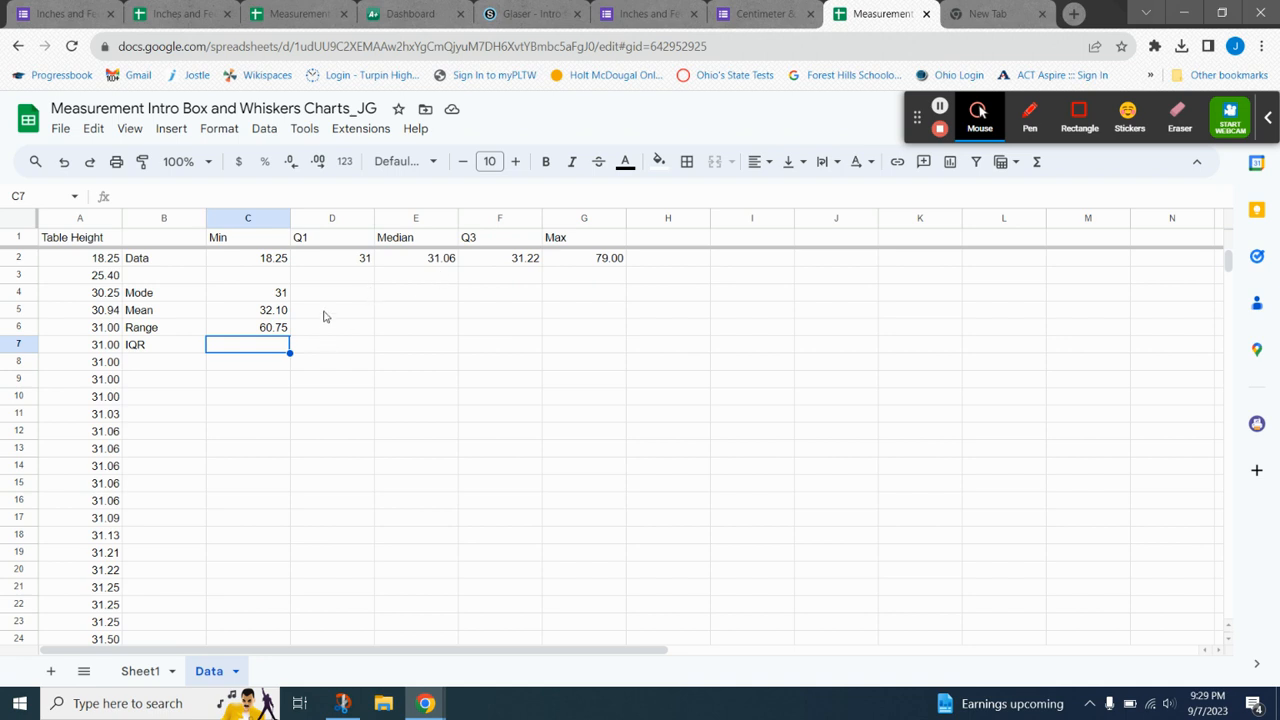
pyautogui.write('=')
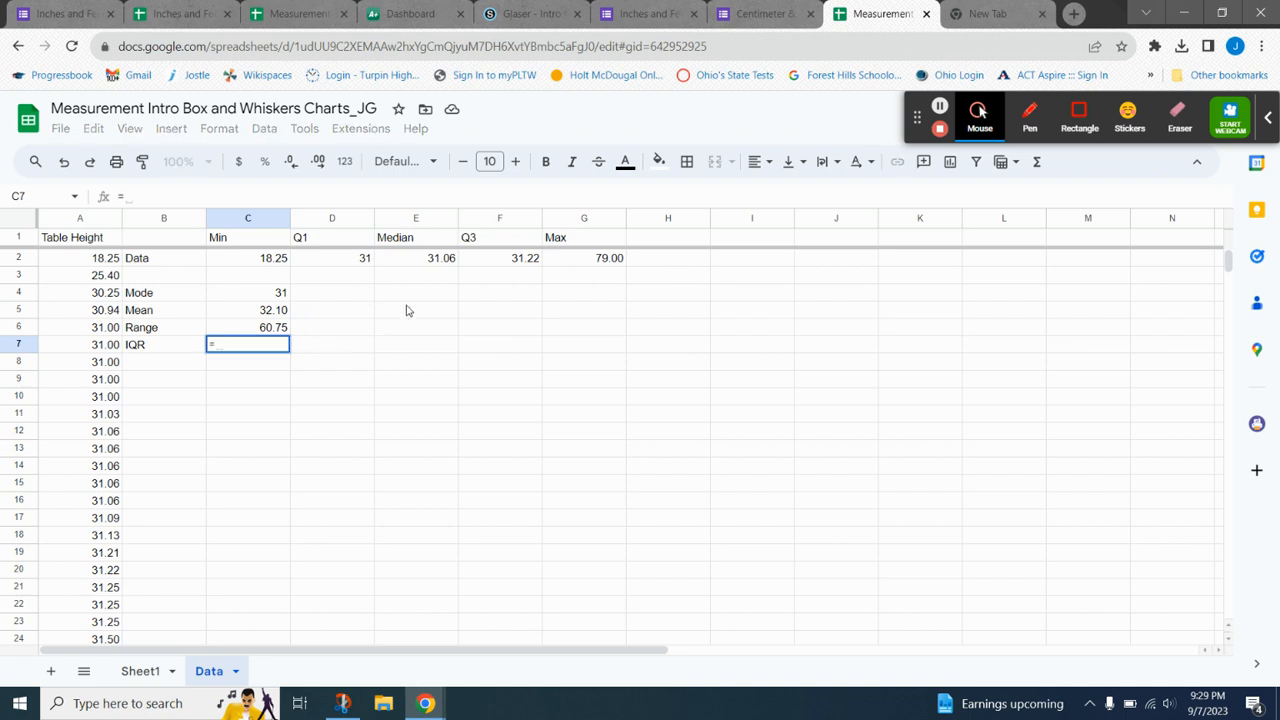
pyautogui.click(512, 260)
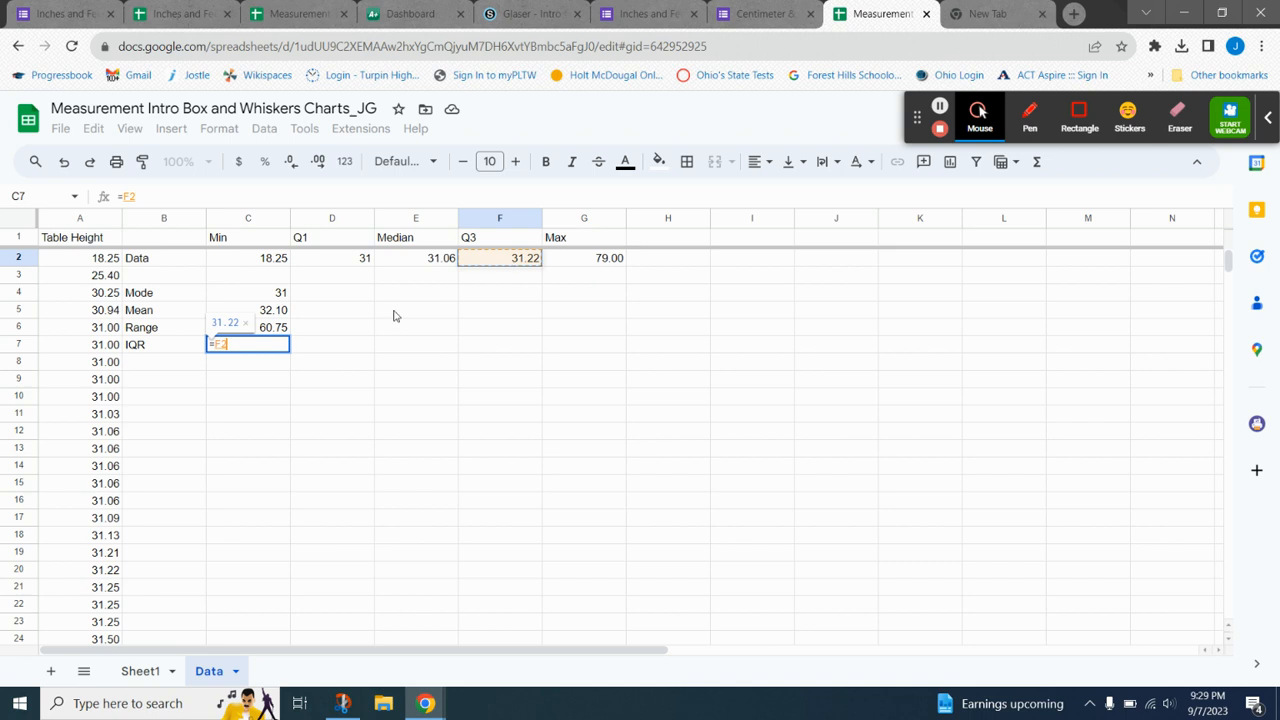
pyautogui.press('Left')
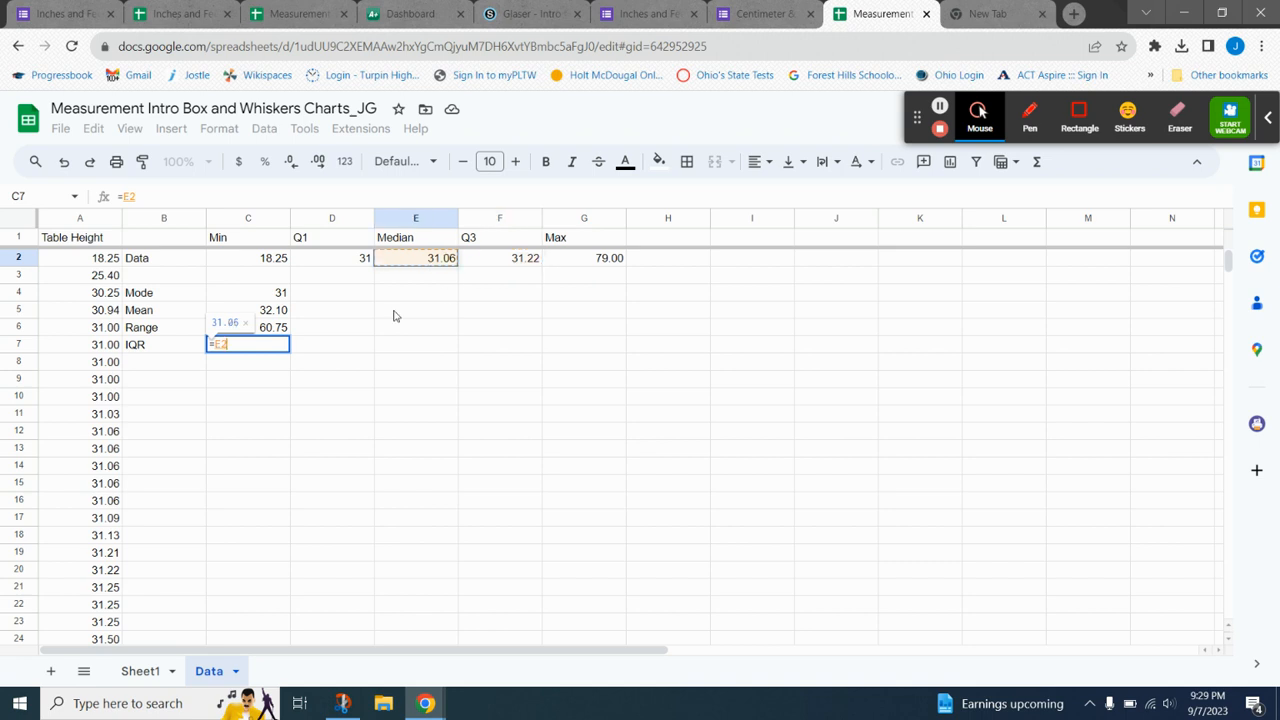
pyautogui.click(251, 452)
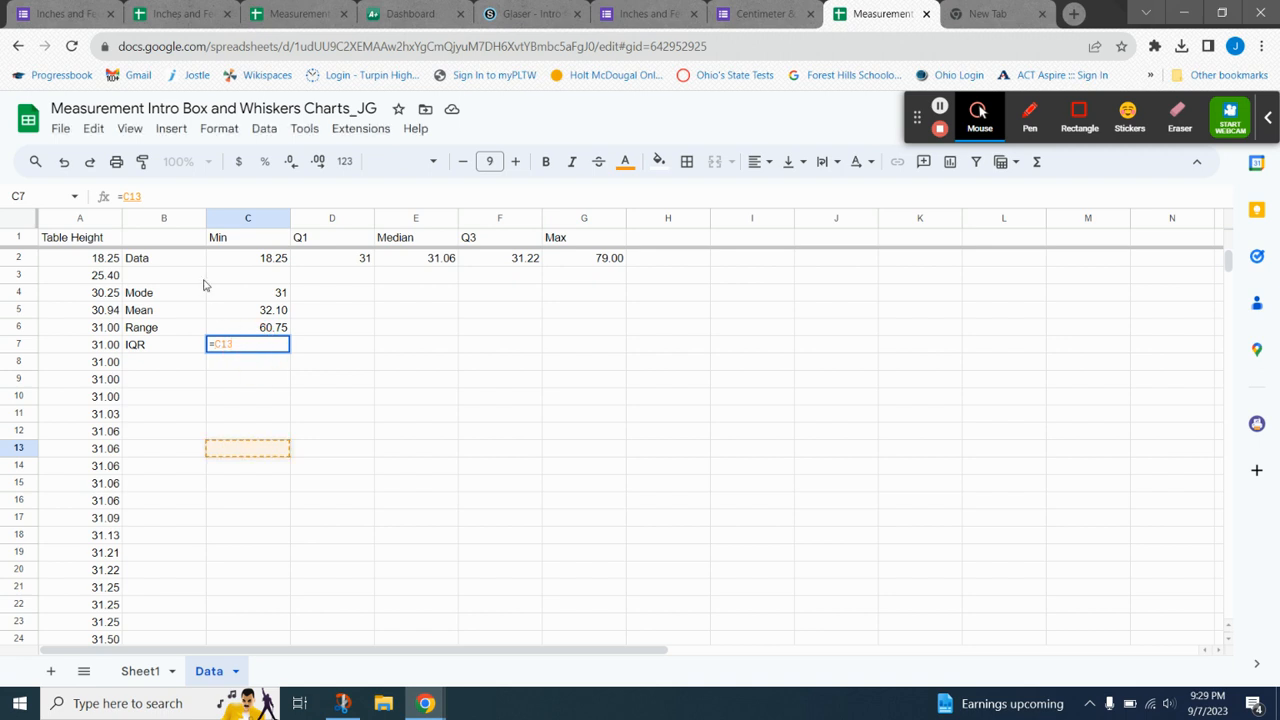
pyautogui.press('BackSpace')
pyautogui.press('BackSpace')
pyautogui.press('BackSpace')
pyautogui.press('BackSpace')
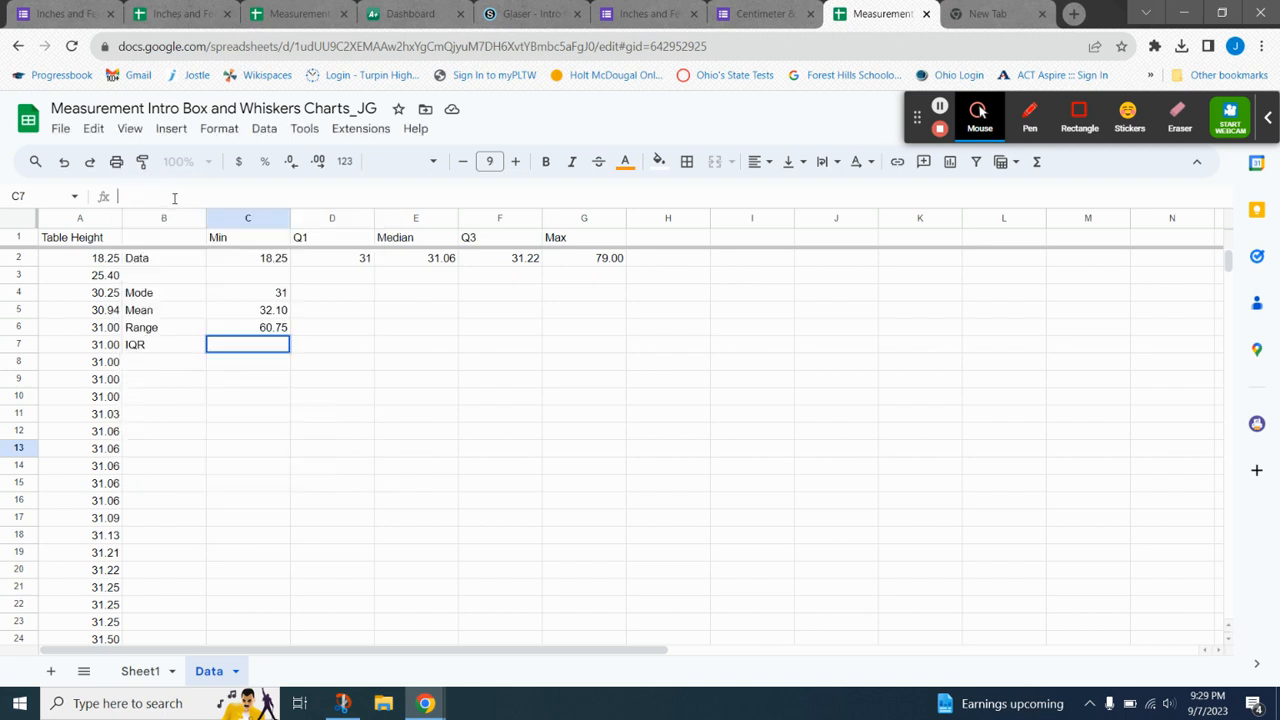
pyautogui.click(230, 432)
# - Calculate the IQR in C7 by subtracting Q1 from Q3 with the formula =(F2-D2)
pyautogui.click(241, 350)
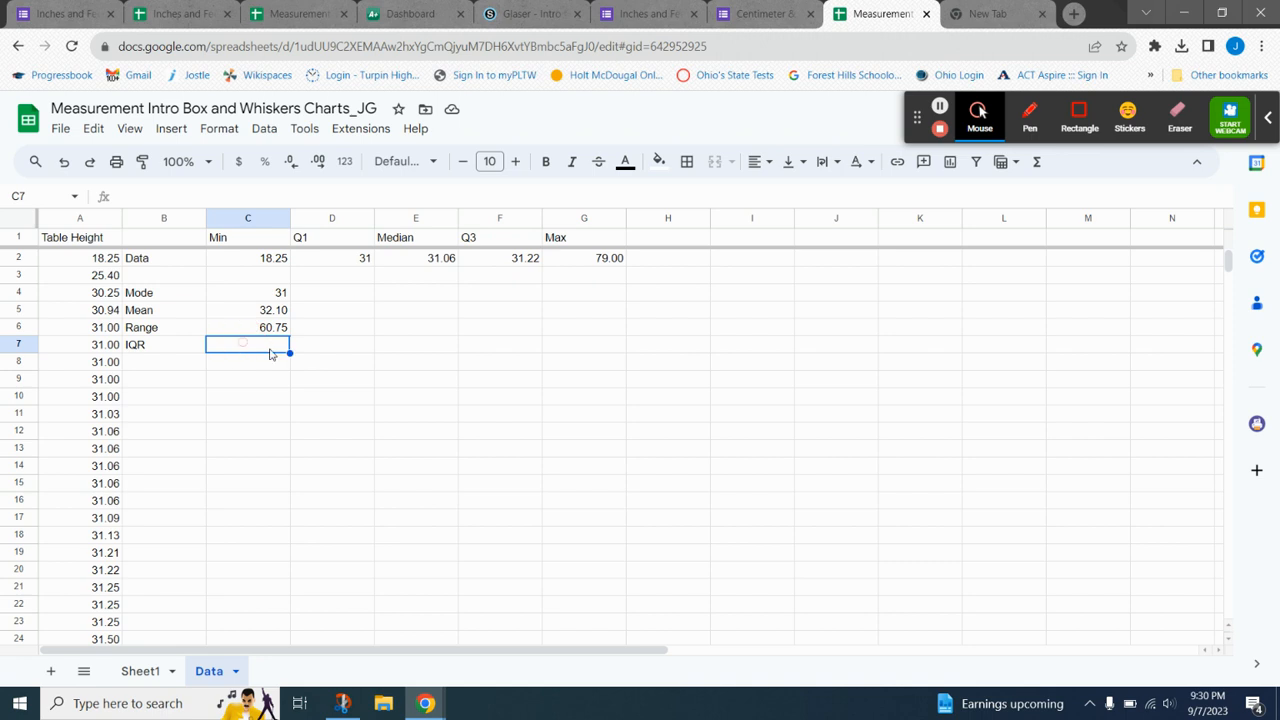
pyautogui.write('=(')
pyautogui.click(499, 259)
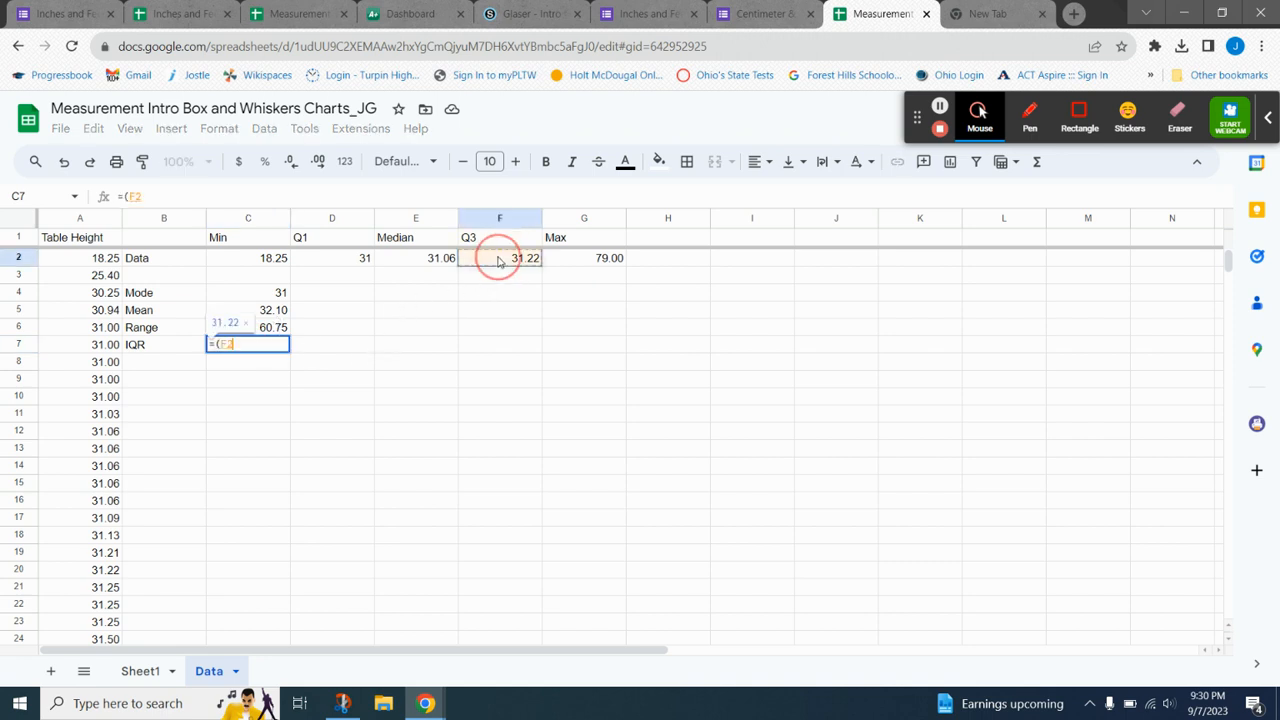
pyautogui.write('-')
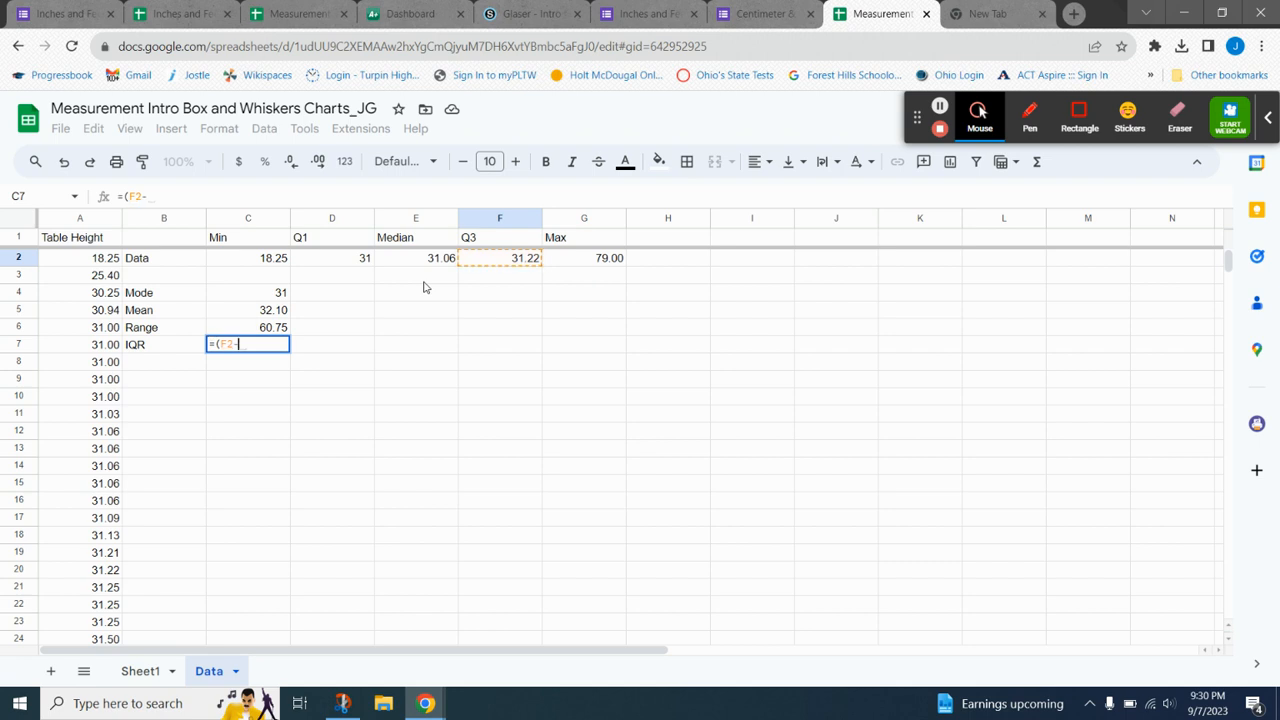
pyautogui.click(357, 262)
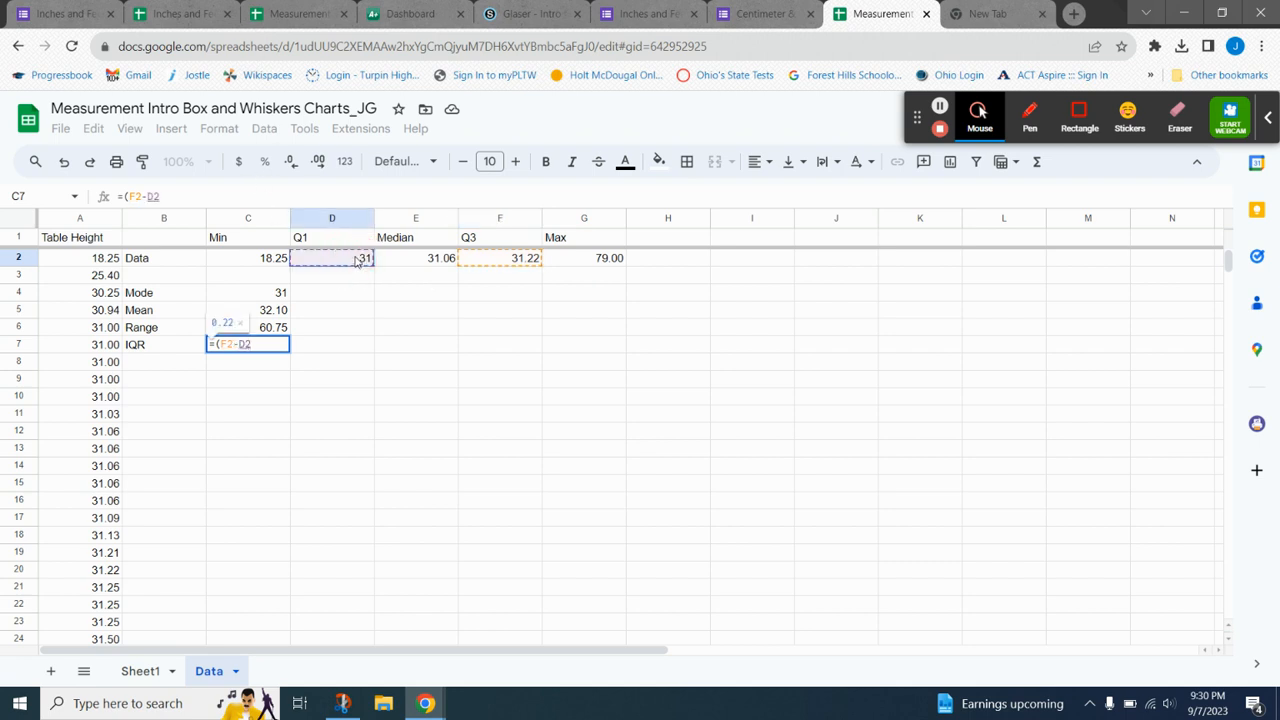
pyautogui.write(')')
pyautogui.press('Return')
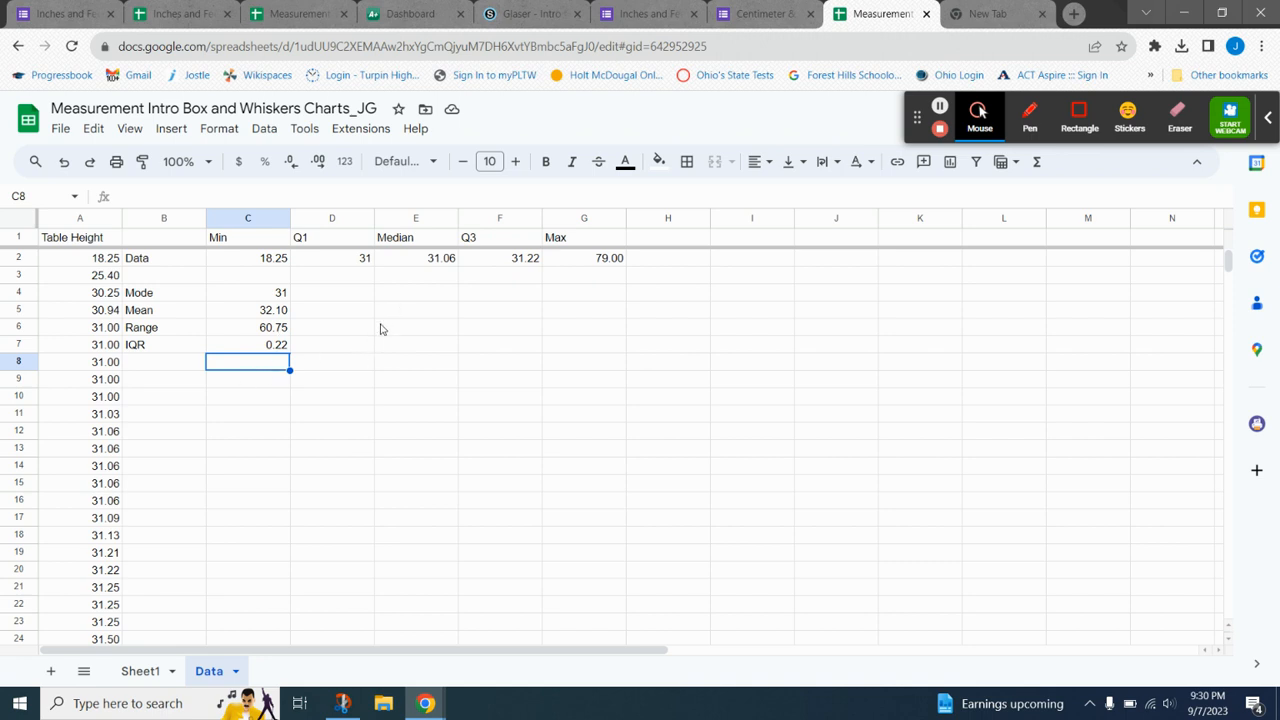
# - Insert a candlestick chart of the five-number summary in B2:G2 and close the chart editor
pyautogui.moveTo(168, 262); pyautogui.dragTo(565, 262)
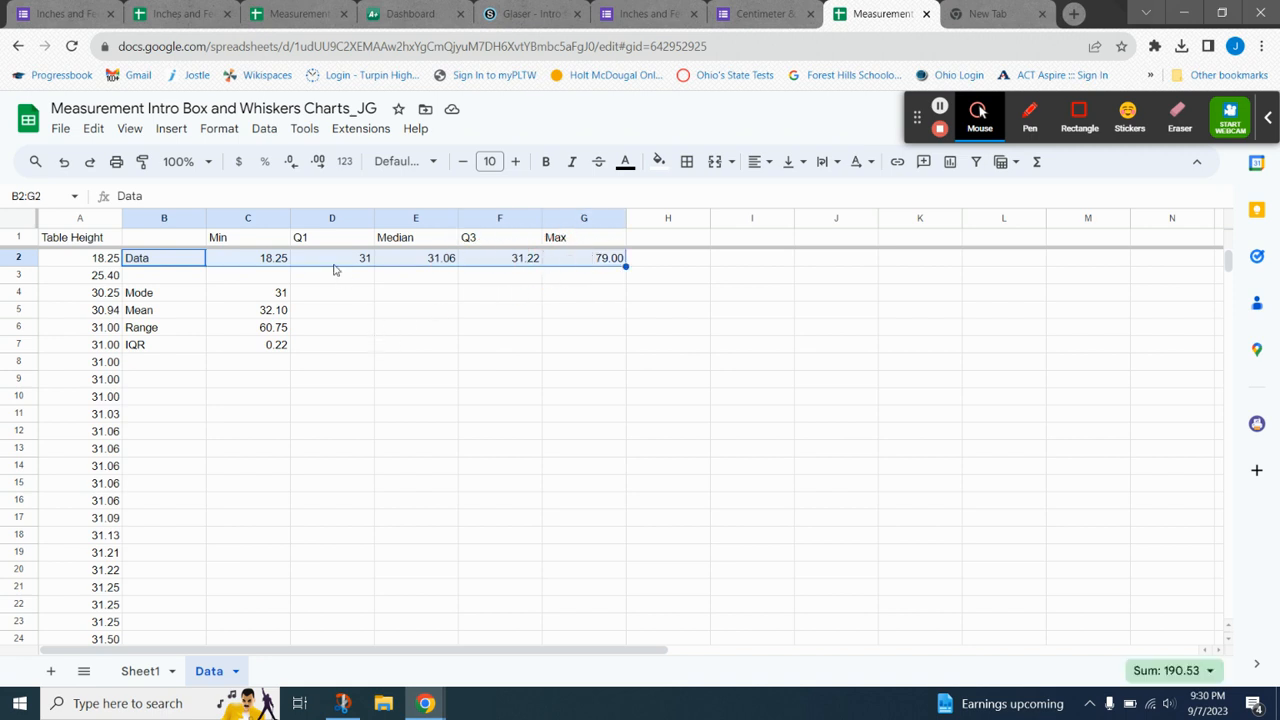
pyautogui.click(170, 133)
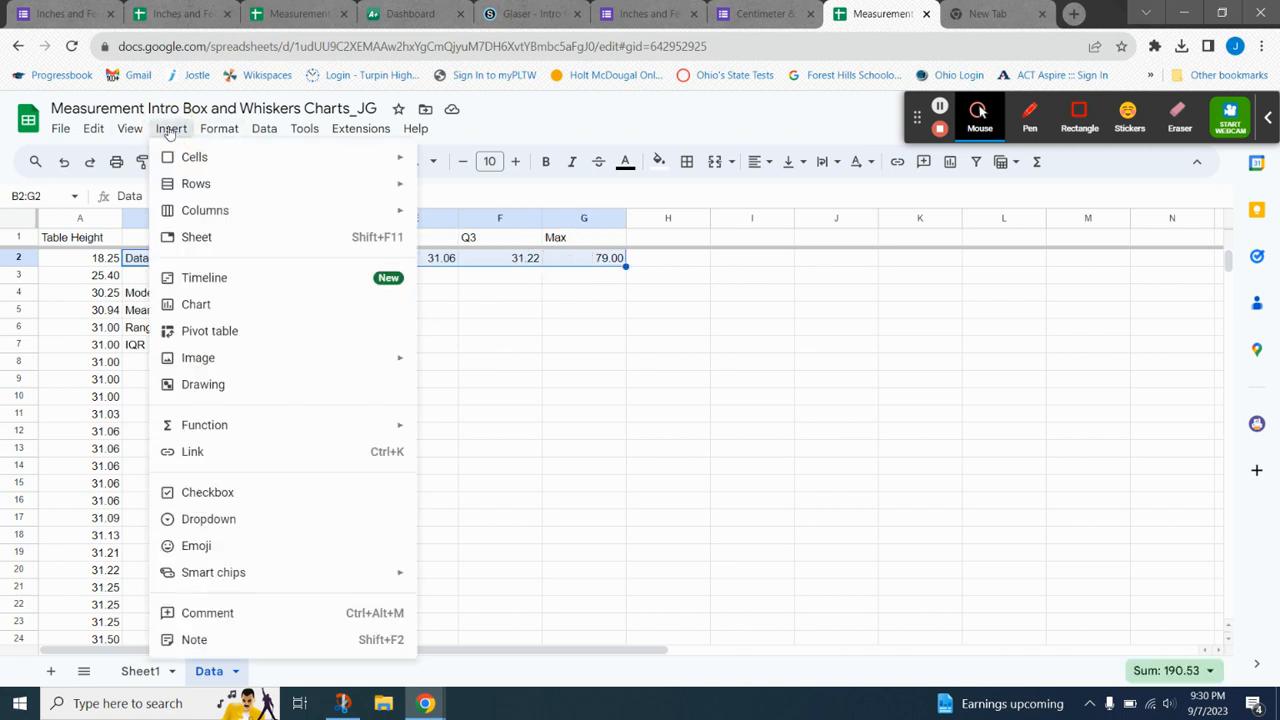
pyautogui.click(218, 308)
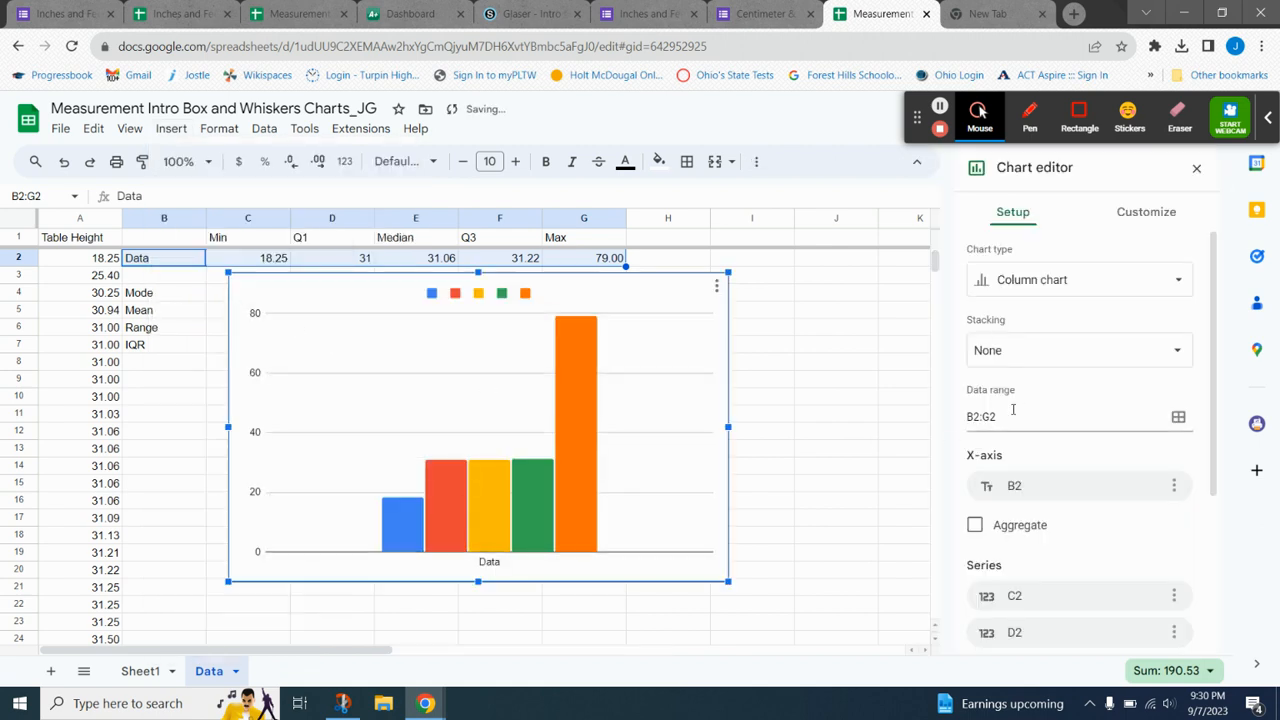
pyautogui.click(1177, 281)
pyautogui.scroll(-1, 1175, 420)
pyautogui.scroll(-10, 1174, 420)
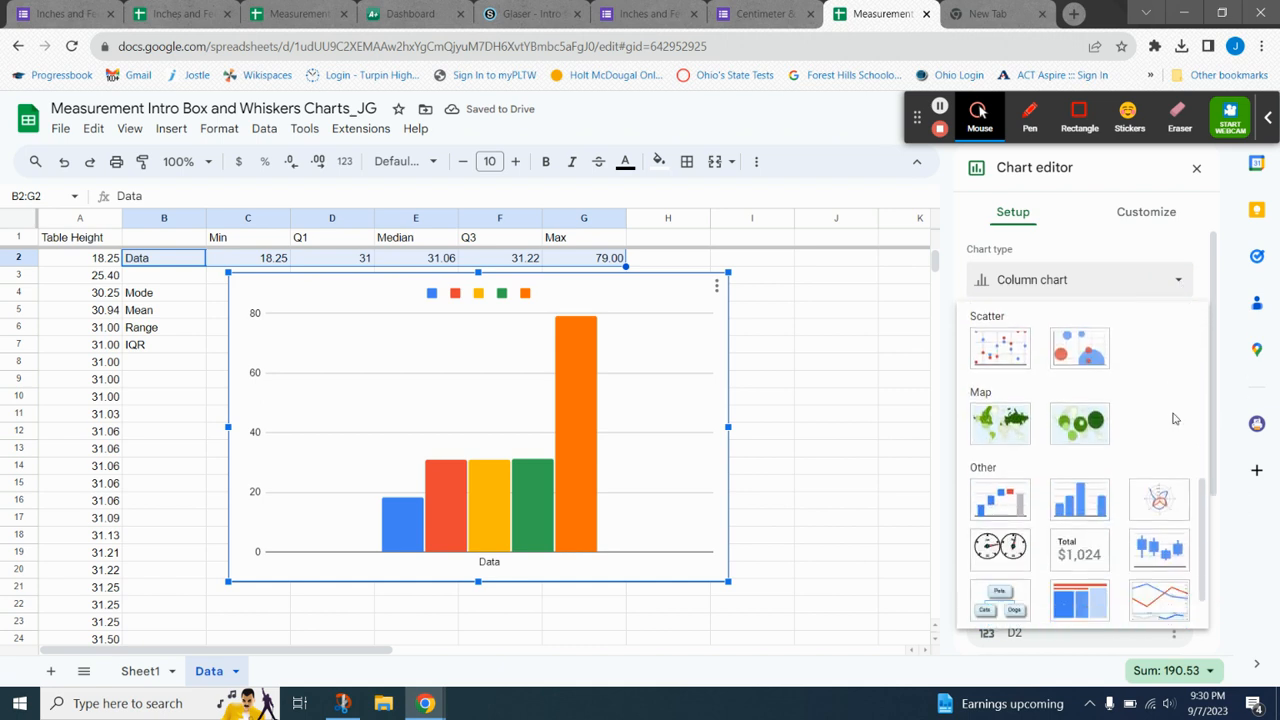
pyautogui.click(1150, 492)
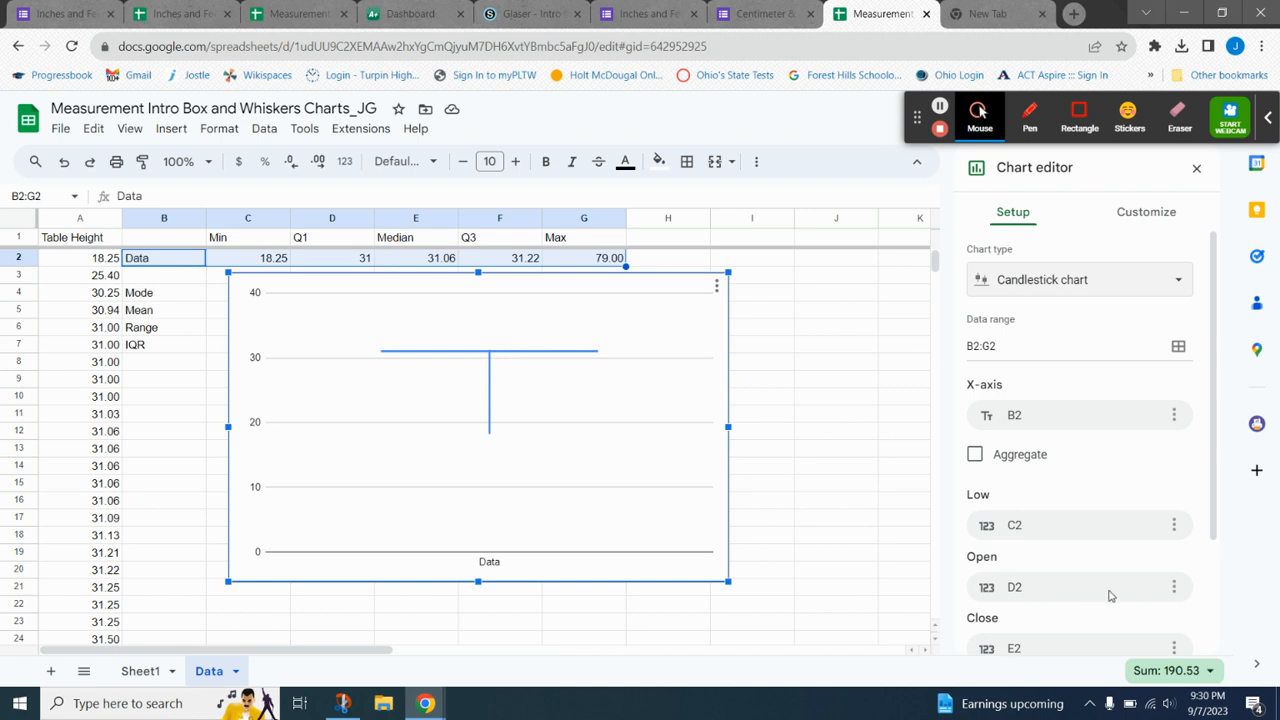
pyautogui.click(1146, 212)
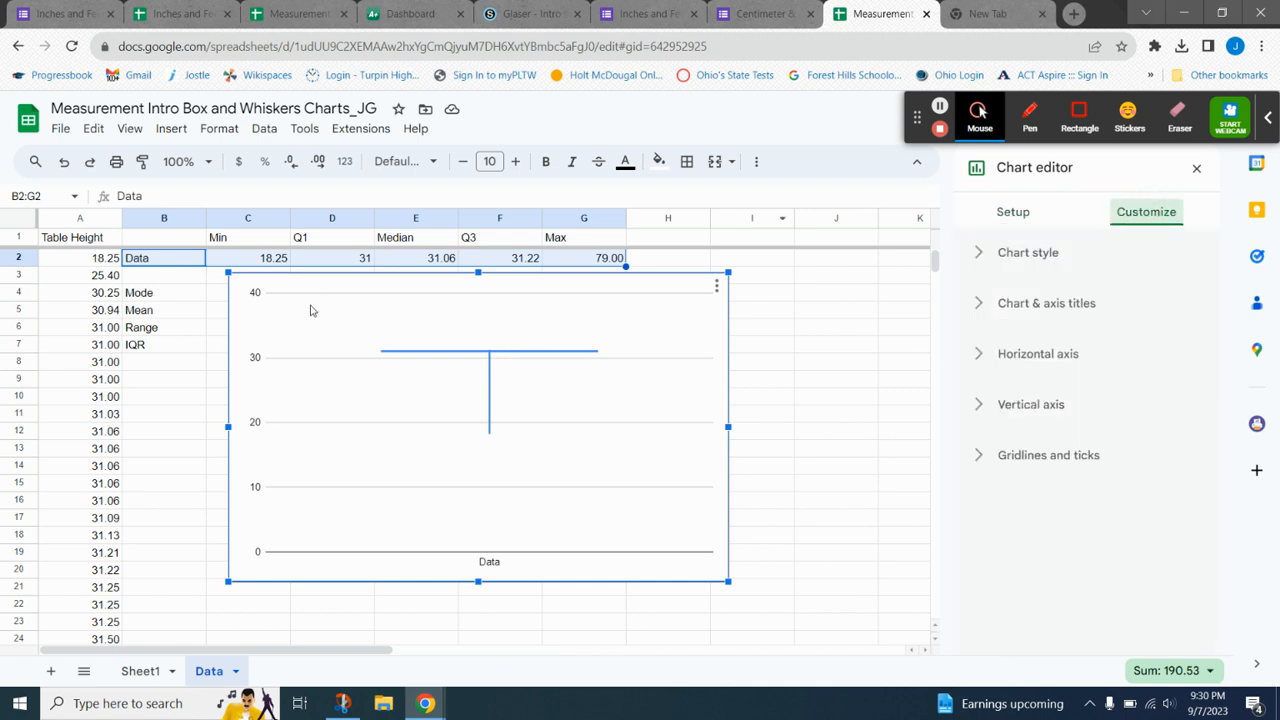
pyautogui.click(1196, 168)
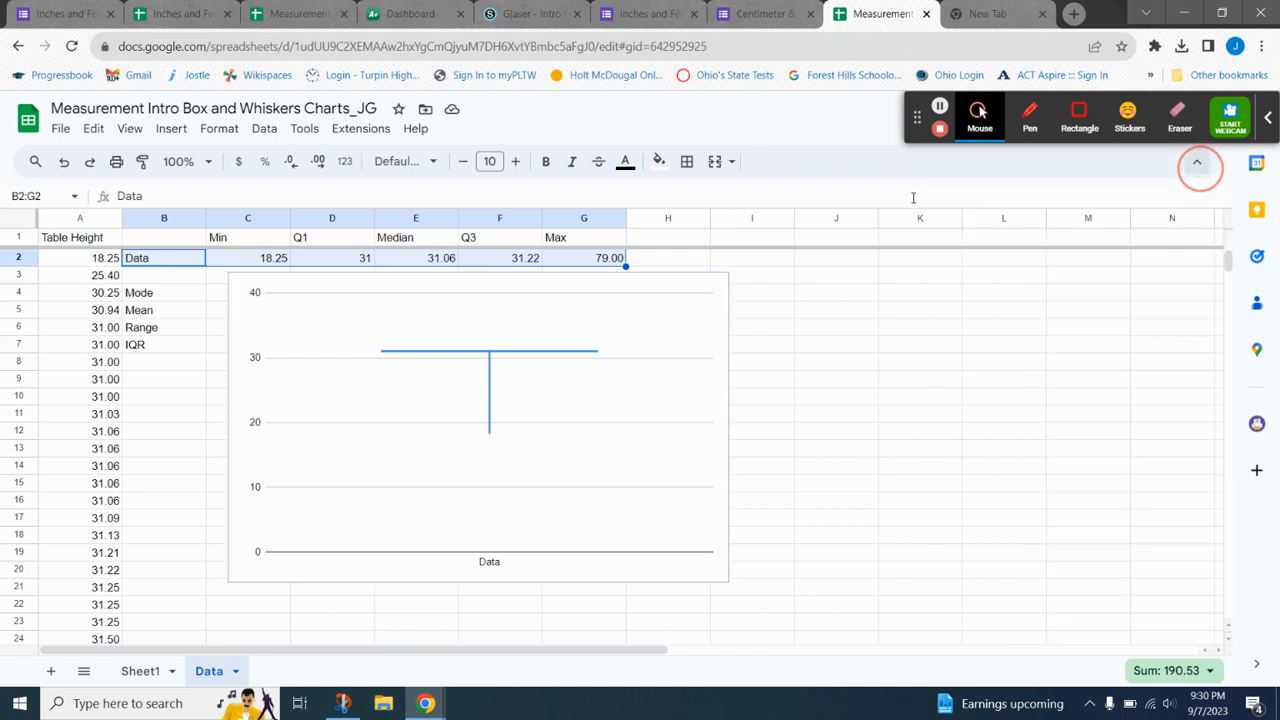
# - Resize the candlestick chart so it spans roughly columns D to I and rows 6 to 23, clear of the statistics in C4:C7
pyautogui.click(518, 323)
pyautogui.click(689, 281)
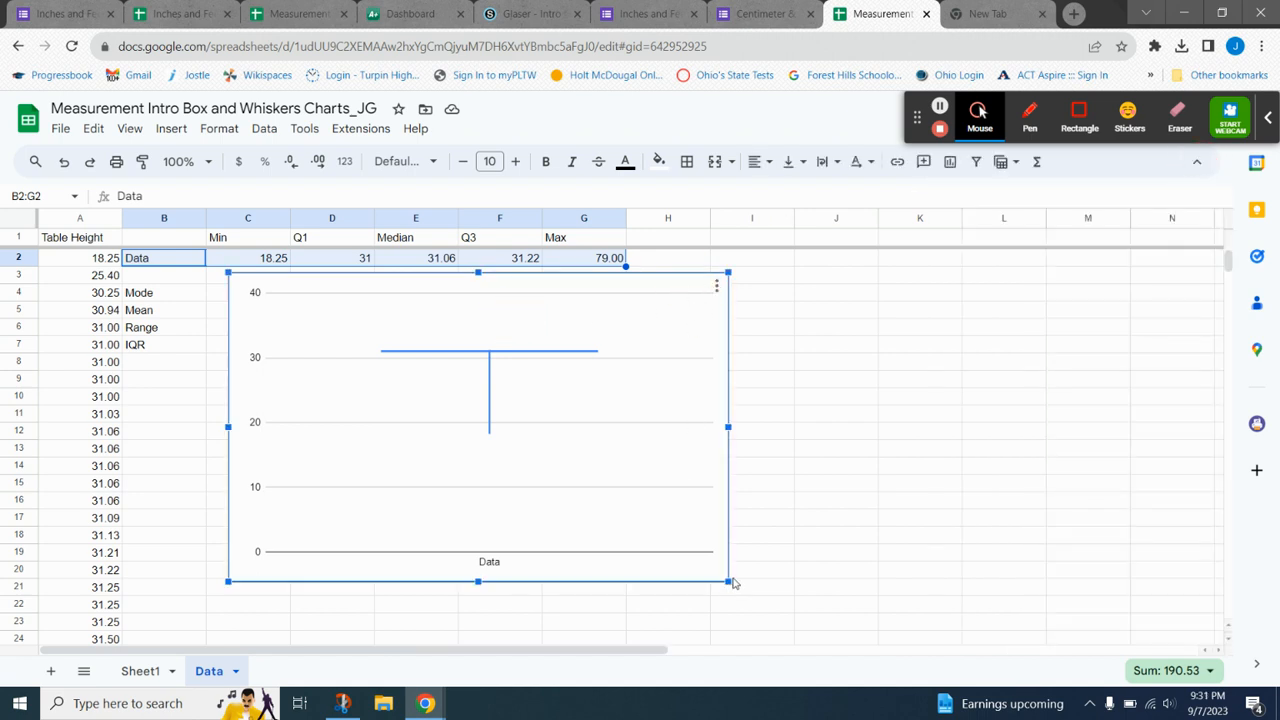
pyautogui.moveTo(721, 577); pyautogui.dragTo(797, 625)
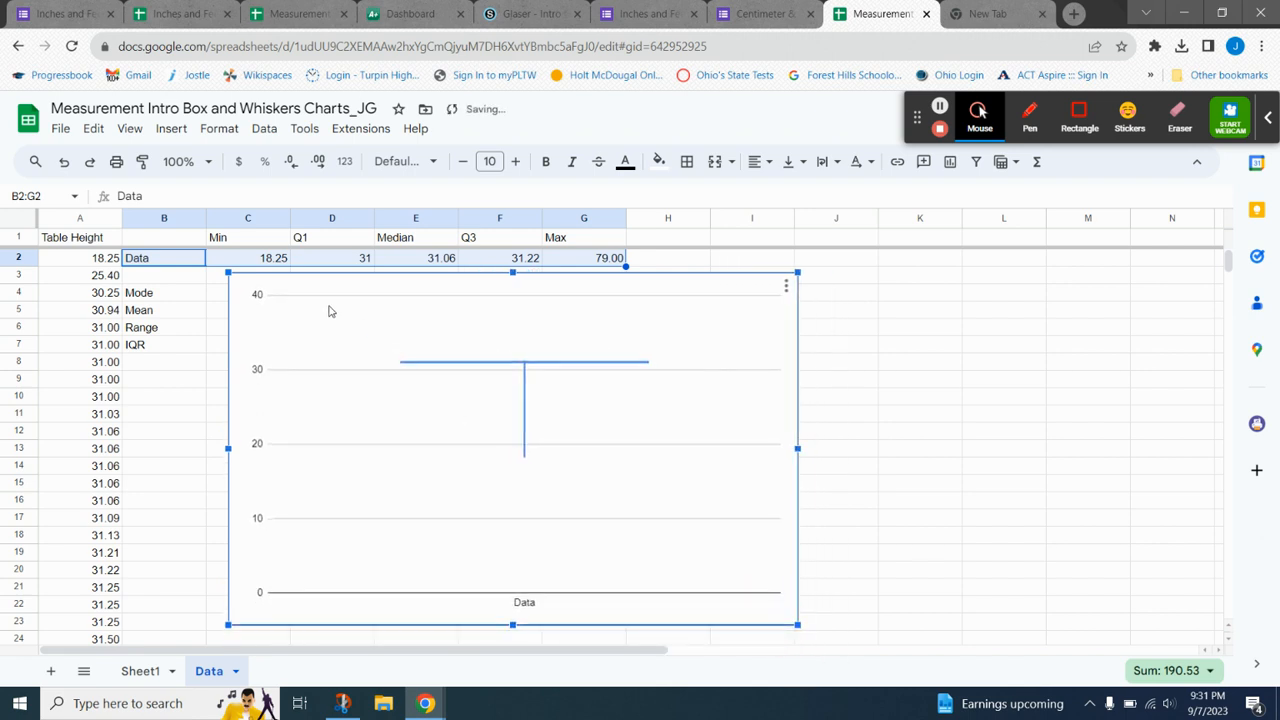
pyautogui.moveTo(229, 271); pyautogui.dragTo(343, 323)
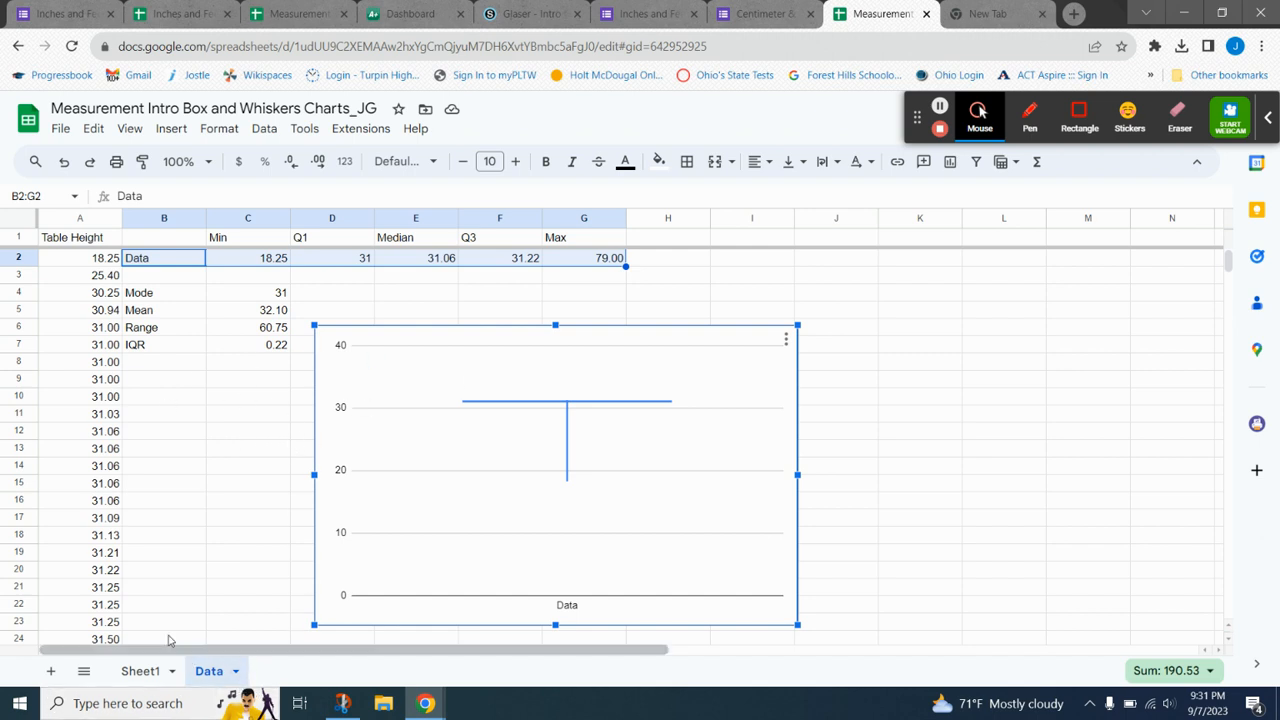
# - Duplicate the Data sheet and rename the copy as Ht in CM
pyautogui.click(236, 673)
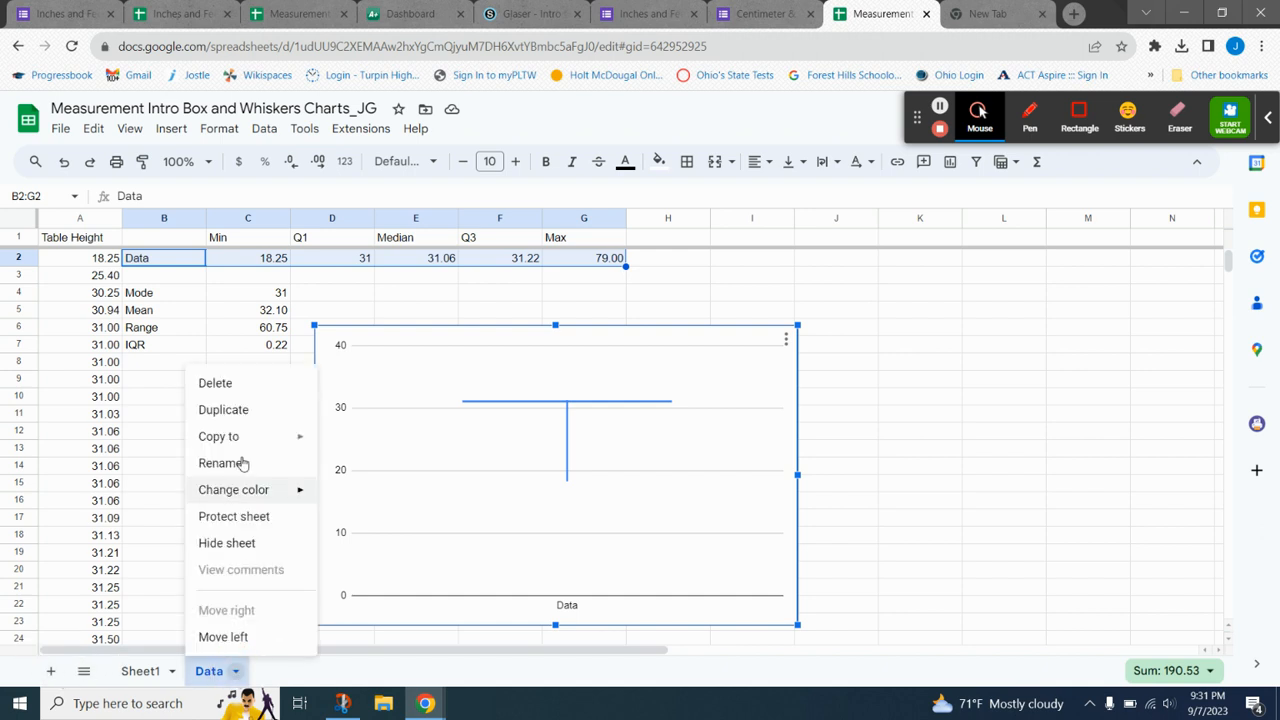
pyautogui.click(246, 411)
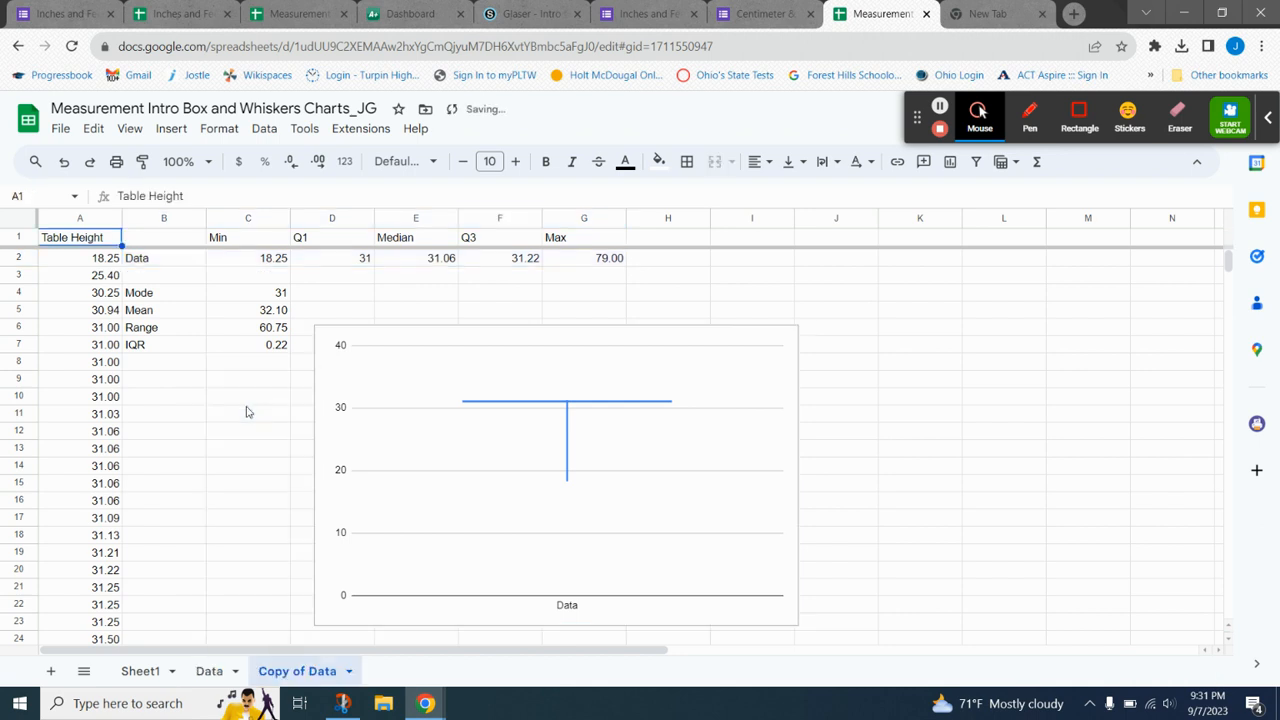
pyautogui.click(285, 680)
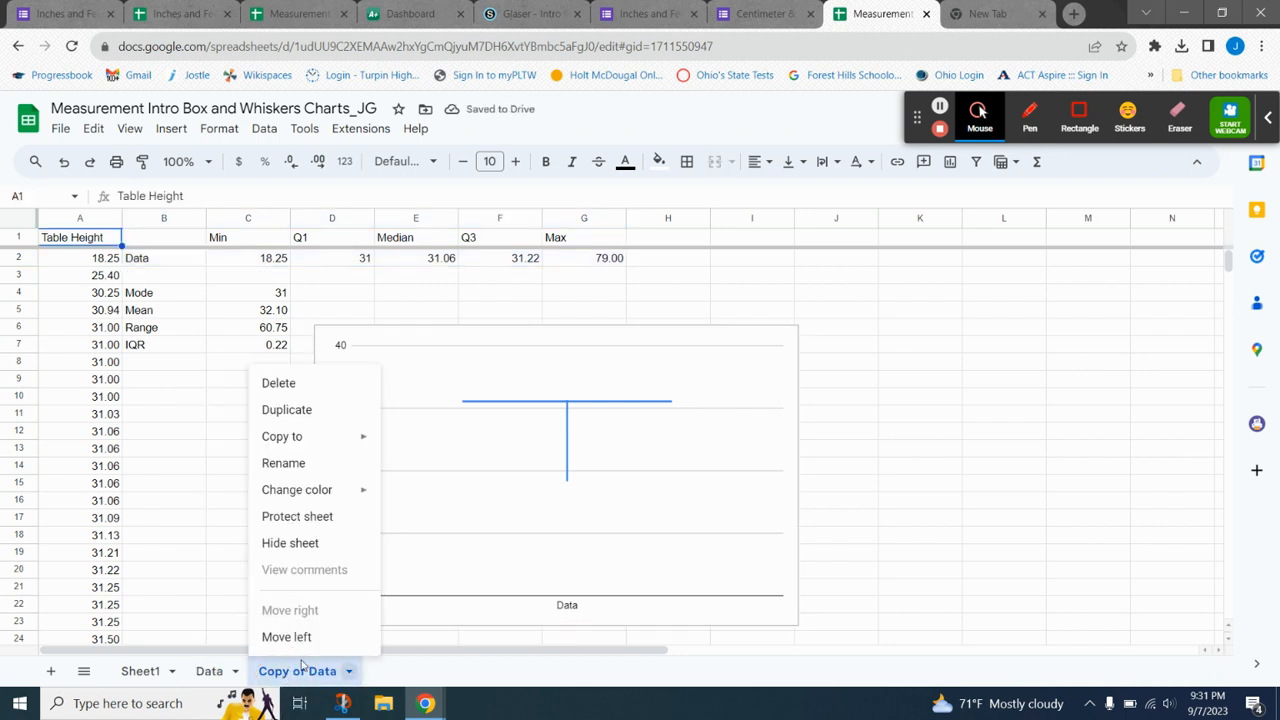
pyautogui.click(316, 463)
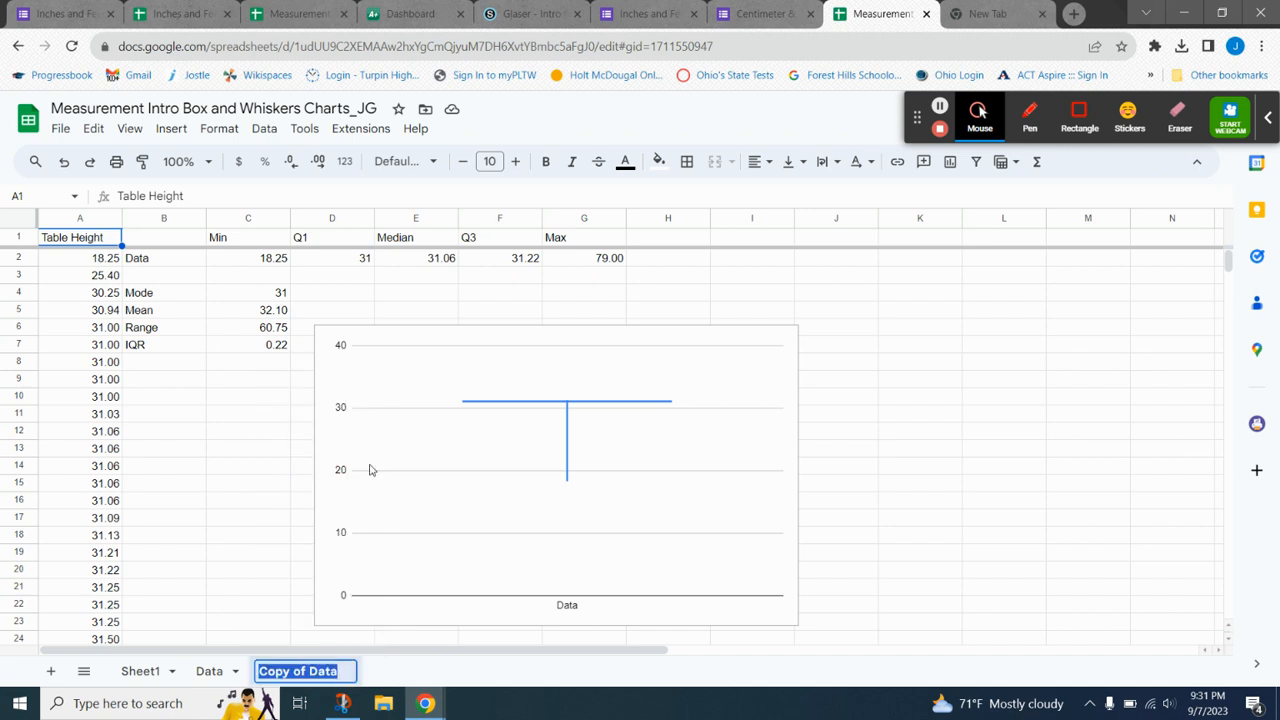
pyautogui.write('Ht in ')
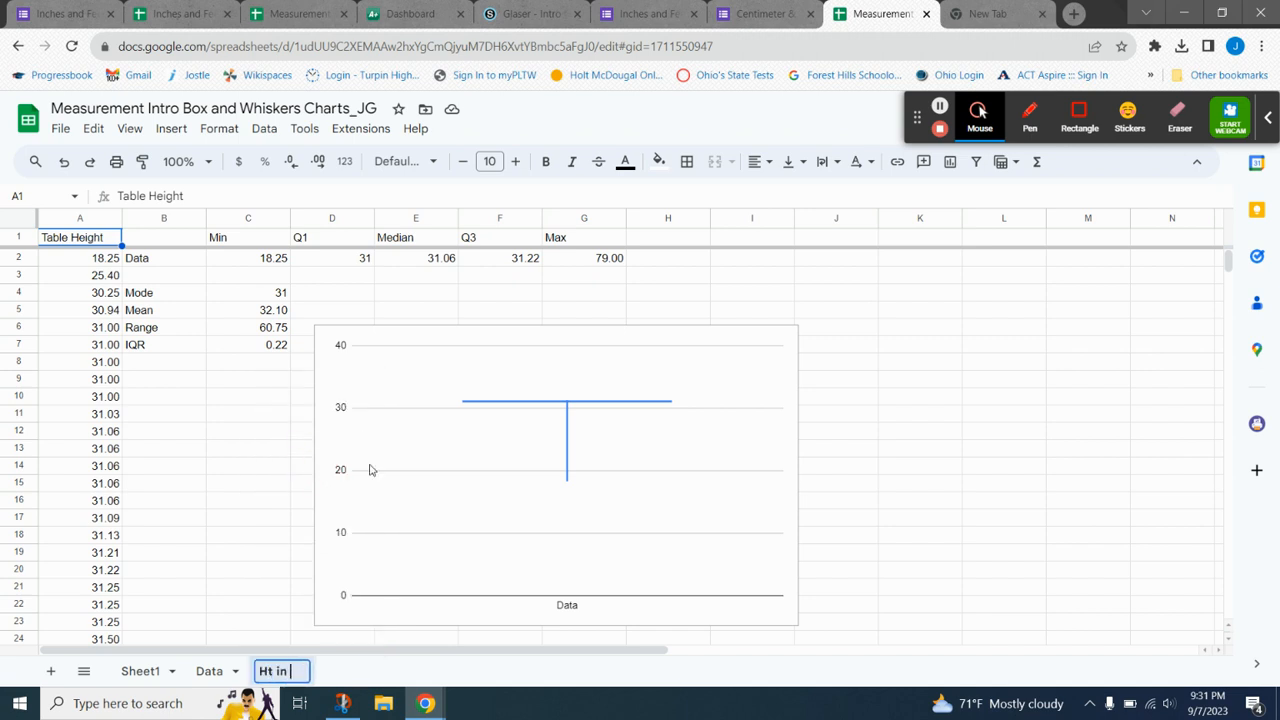
pyautogui.write('CM')
pyautogui.click(256, 477)
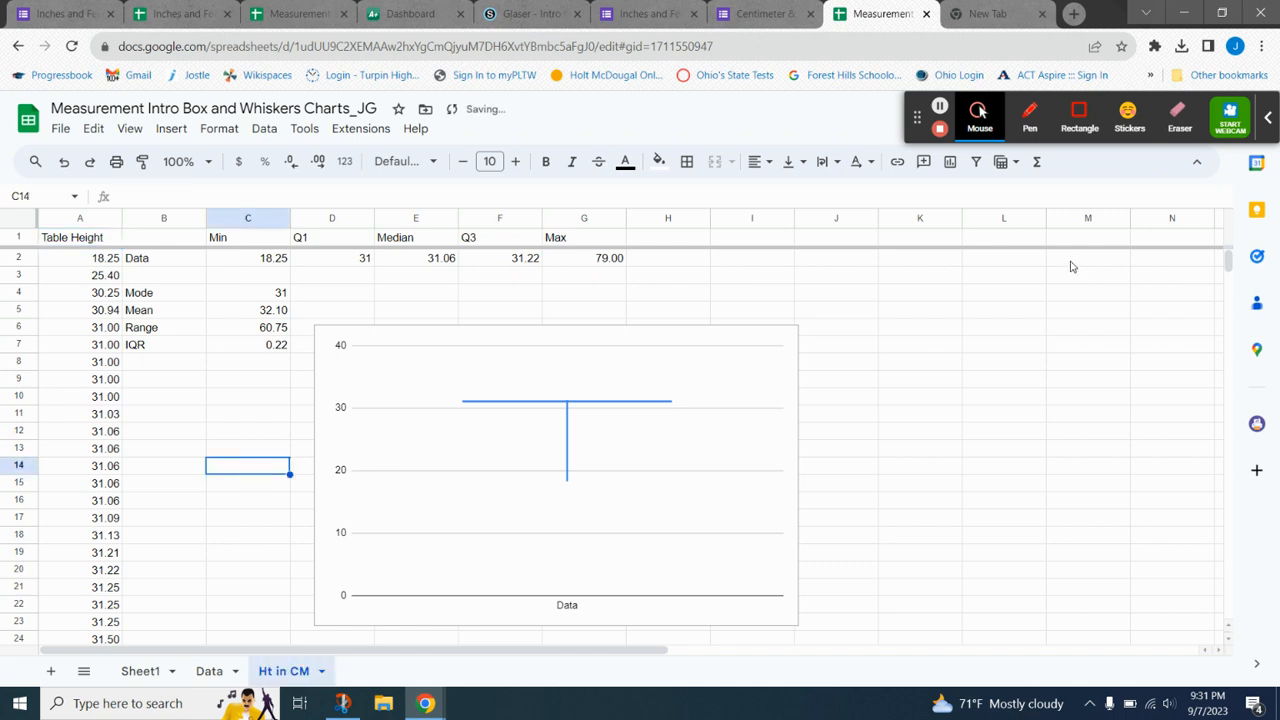